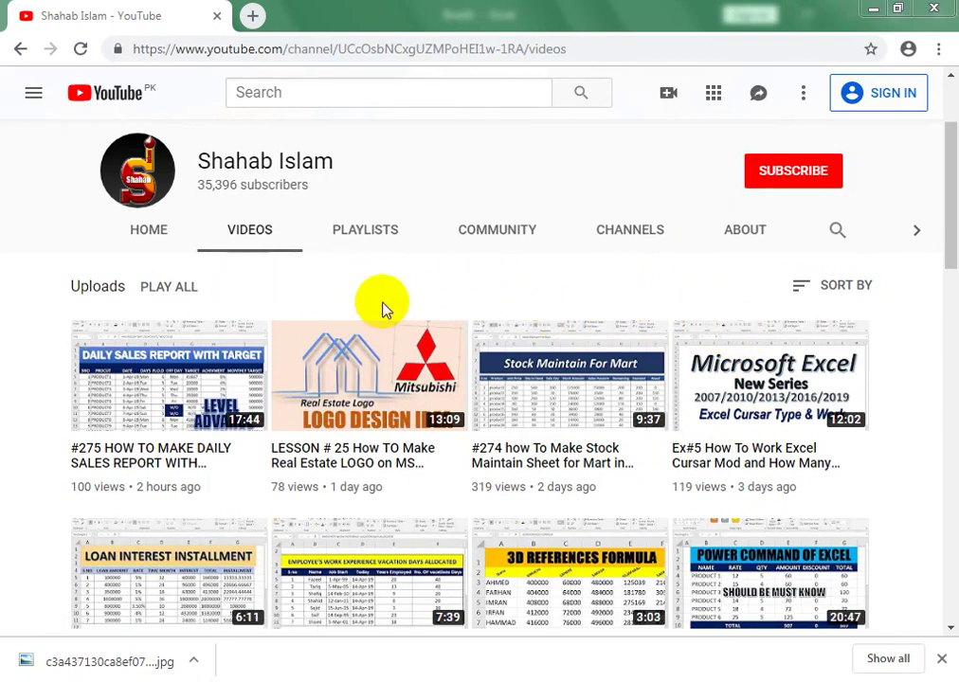
- Switch to the blank Excel workbook and enter the formula =45+50 in cell A1
{"action": "left_click", "coordinate": [354, 681]}
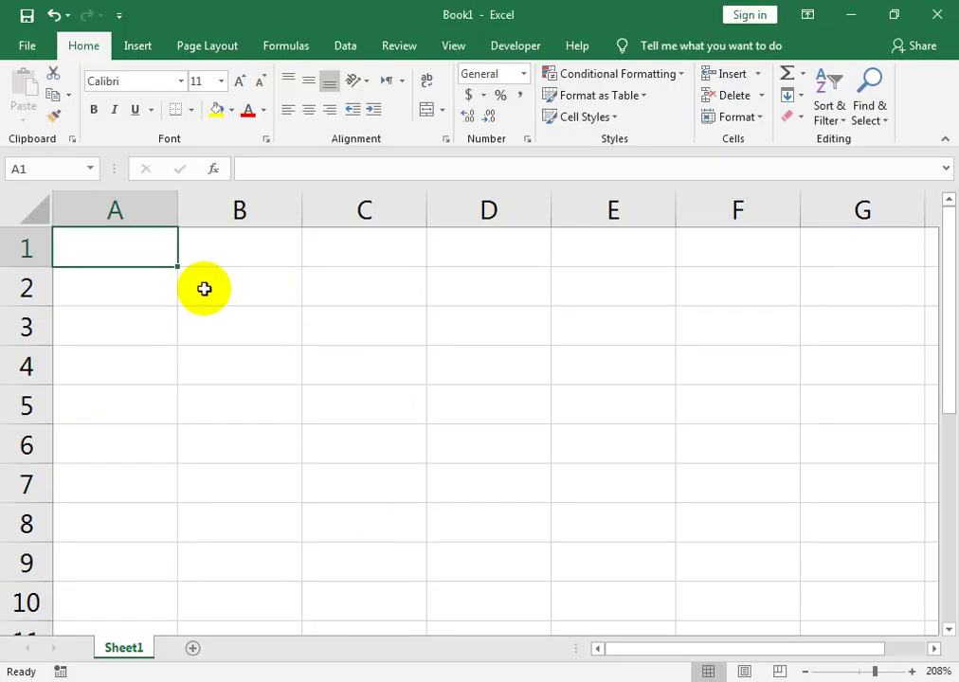
{"action": "type", "text": "="}
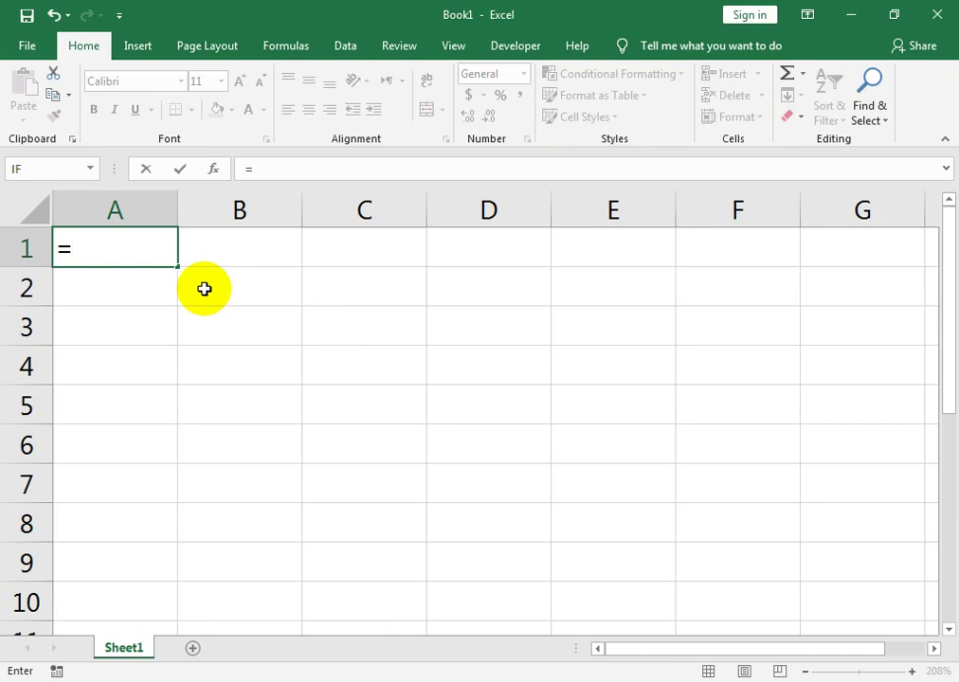
{"action": "type", "text": "45"}
{"action": "type", "text": "+"}
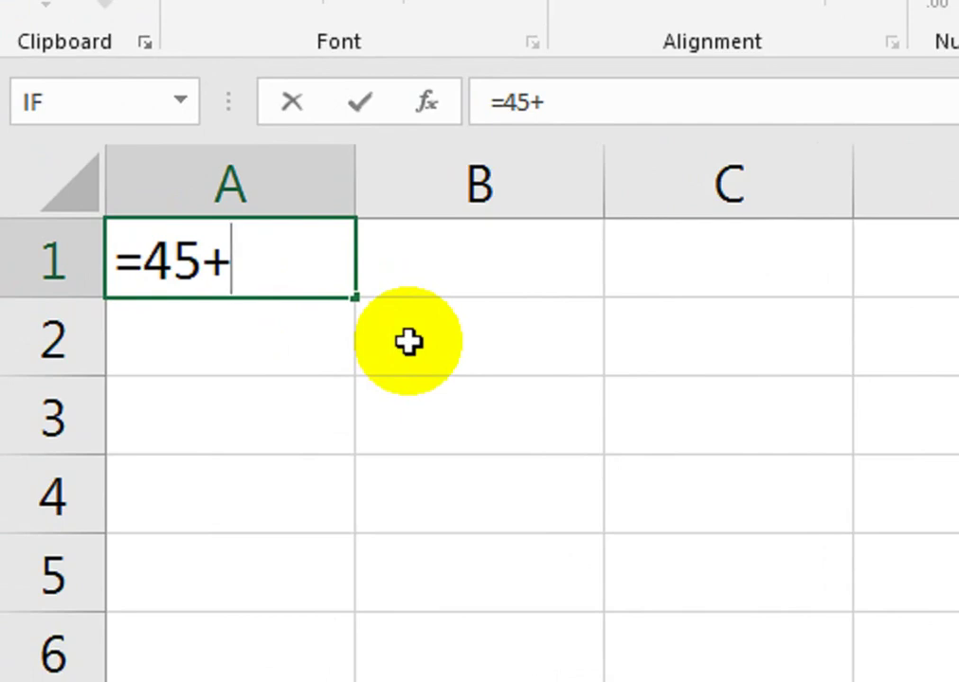
{"action": "type", "text": "50"}
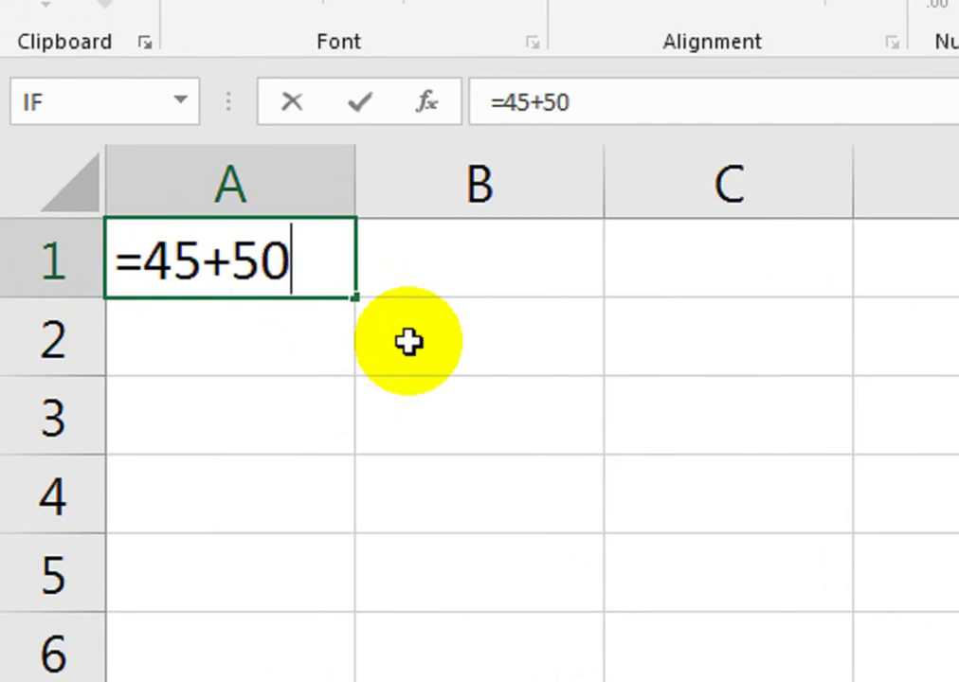
{"action": "key", "text": "Return"}
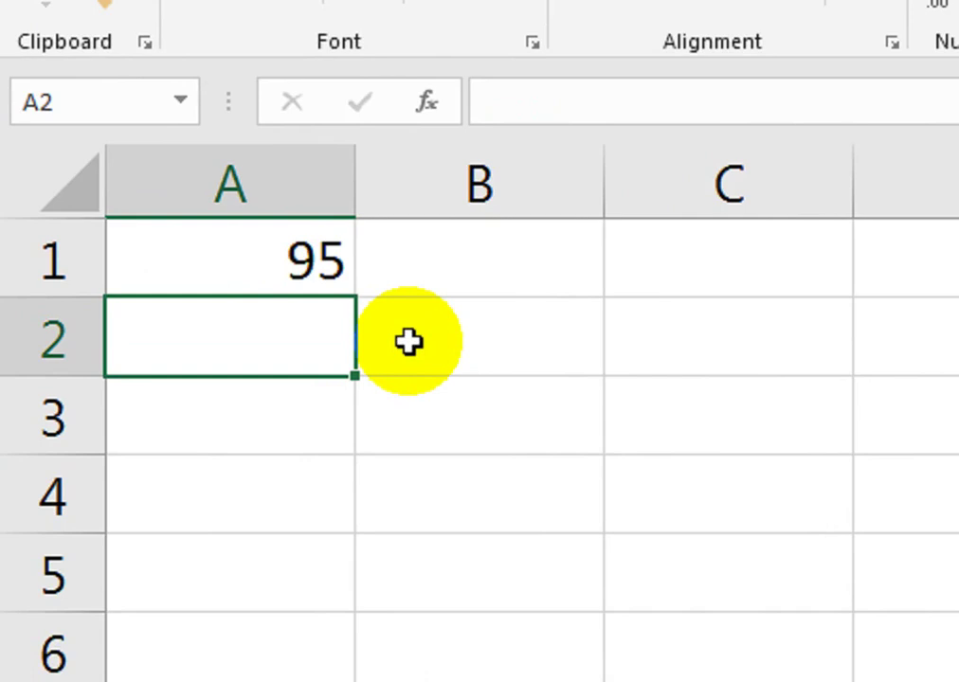
- Inspect the formula stored in cell A1 without changing it
{"action": "key", "text": "Up"}
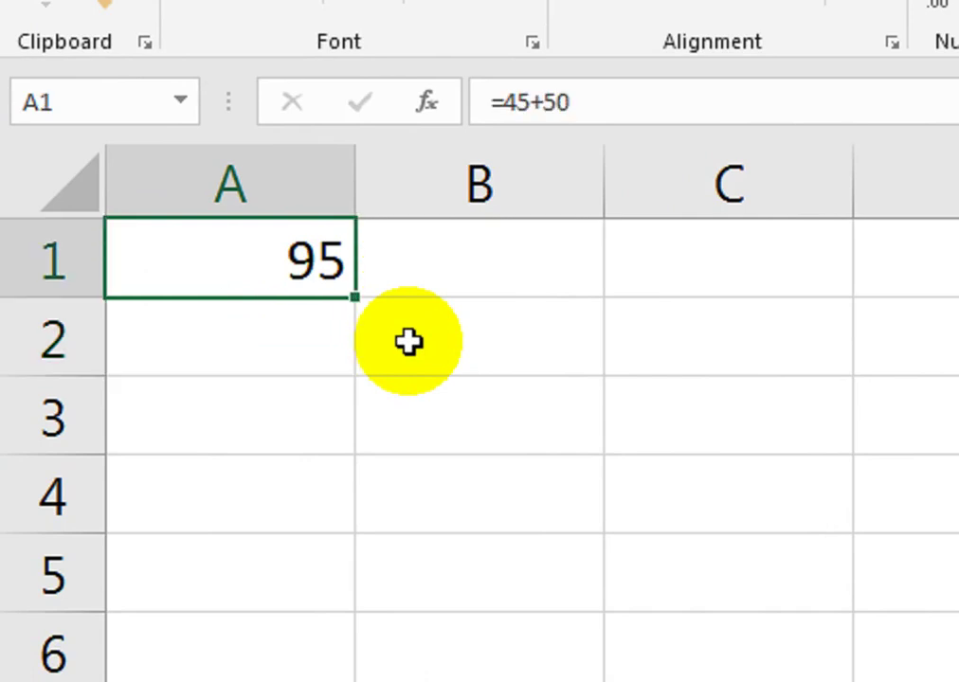
{"action": "key", "text": "F2"}
{"action": "key", "text": "Return"}
{"action": "key", "text": "Up"}
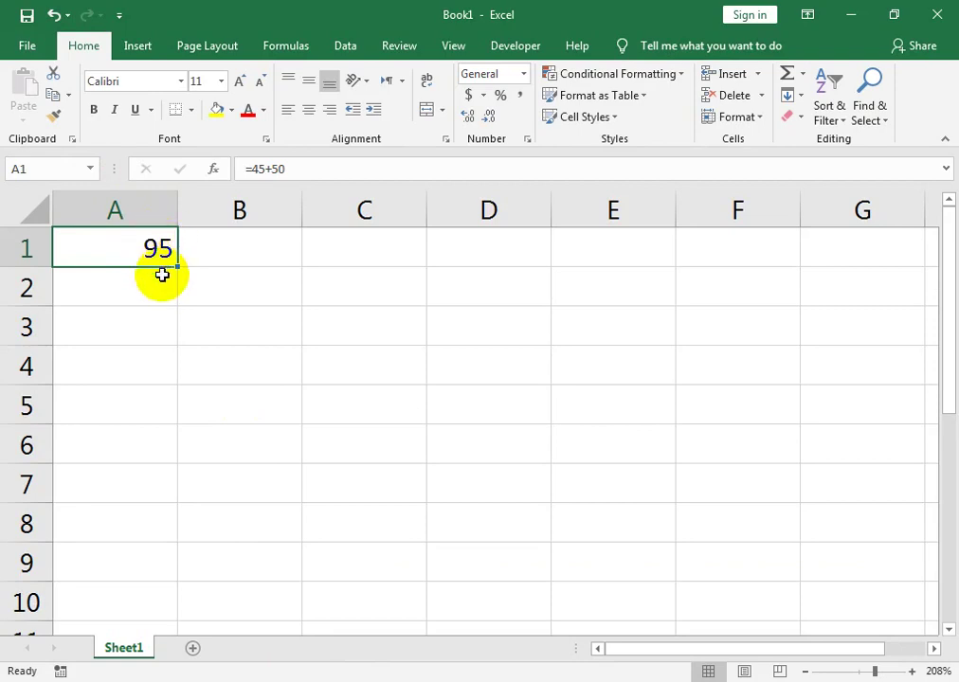
- Enter 50 in cell A3 and 60 in cell B3
{"action": "left_click", "coordinate": [148, 340]}
{"action": "type", "text": "50"}
{"action": "key", "text": "Tab"}
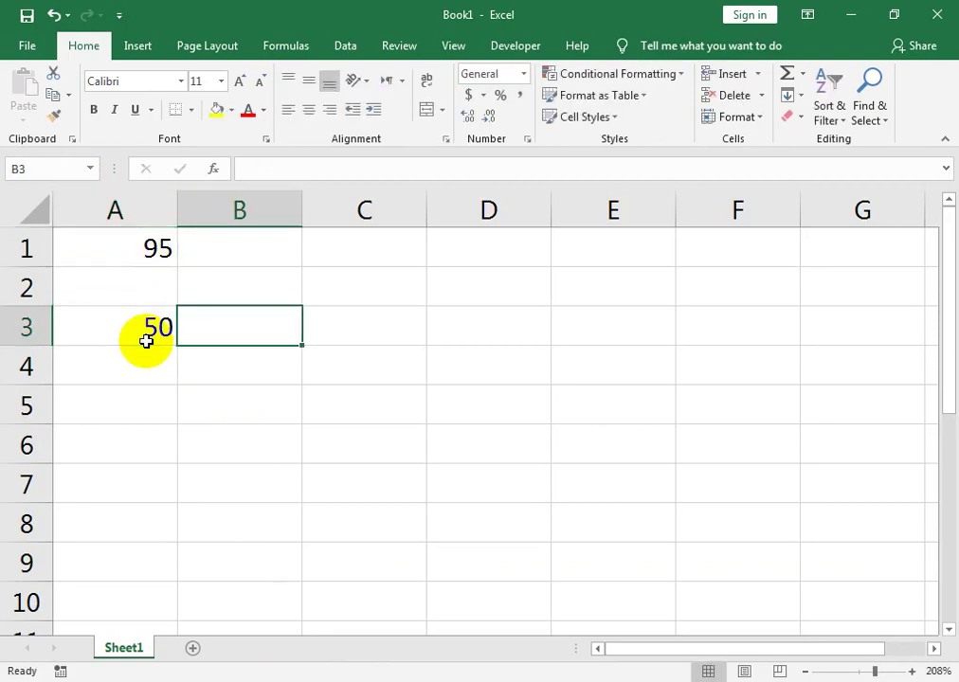
{"action": "type", "text": "60"}
{"action": "key", "text": "Down"}
- Enter the formula =A3/B3 in cell A5 to divide the first number by the second
{"action": "key", "text": "Down"}
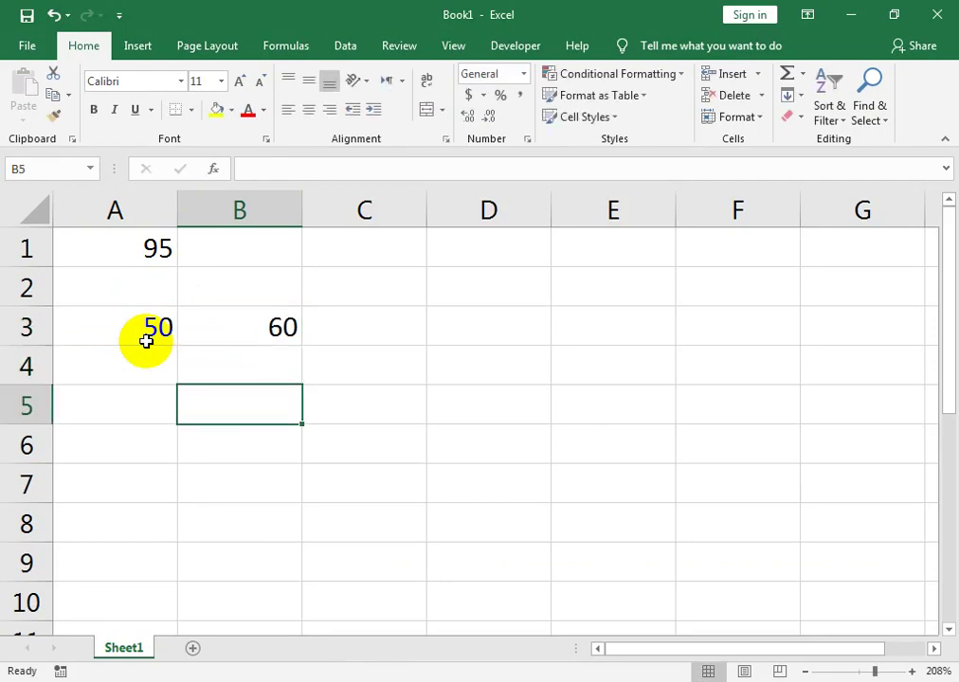
{"action": "key", "text": "Left"}
{"action": "type", "text": "="}
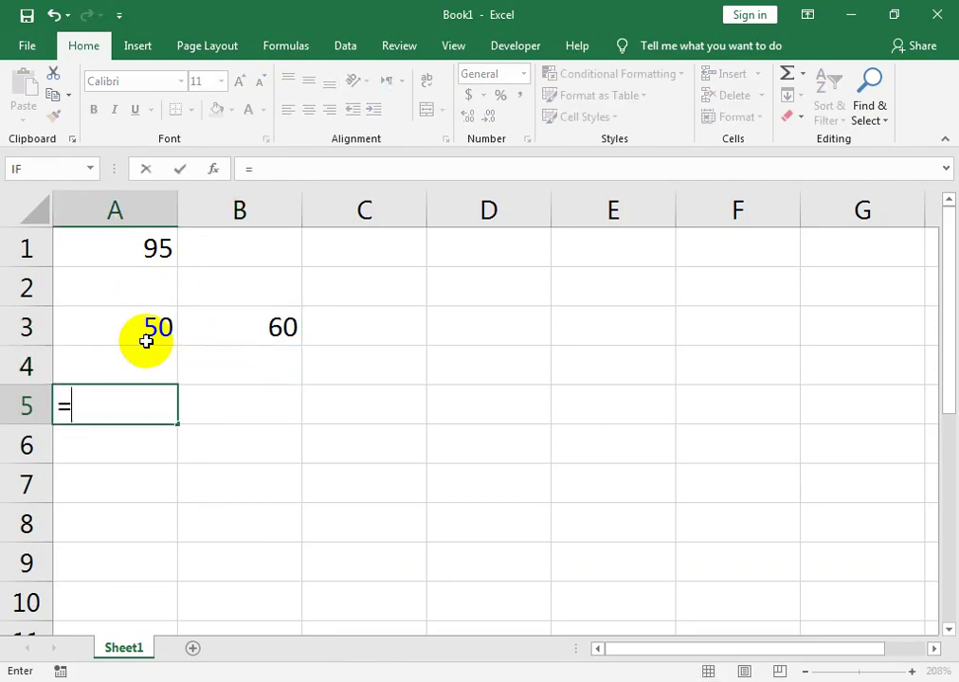
{"action": "left_click", "coordinate": [146, 340]}
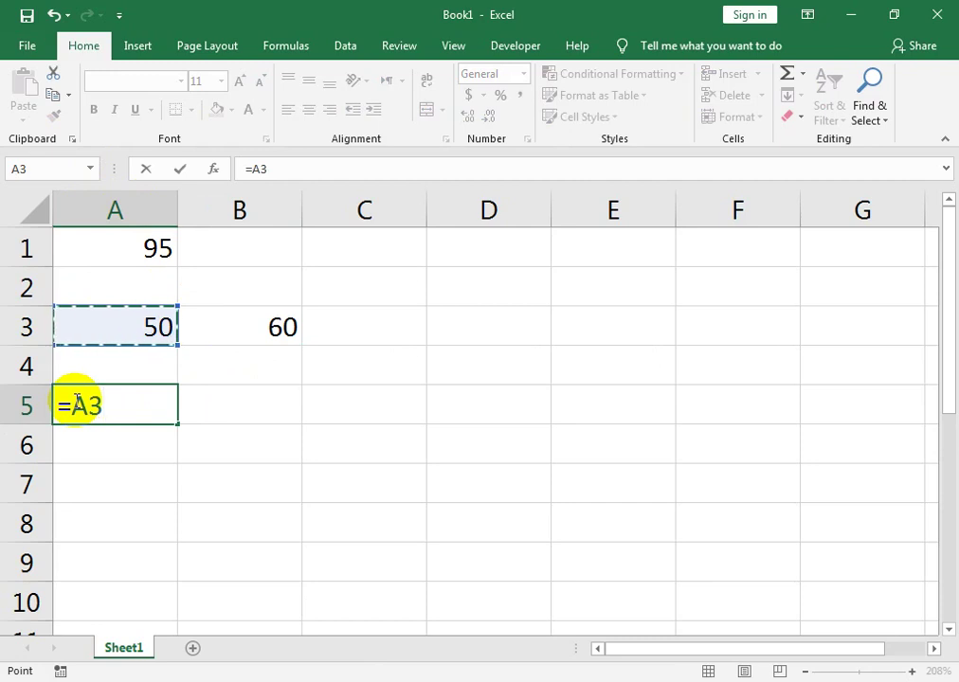
{"action": "type", "text": "/"}
{"action": "left_click", "coordinate": [256, 320]}
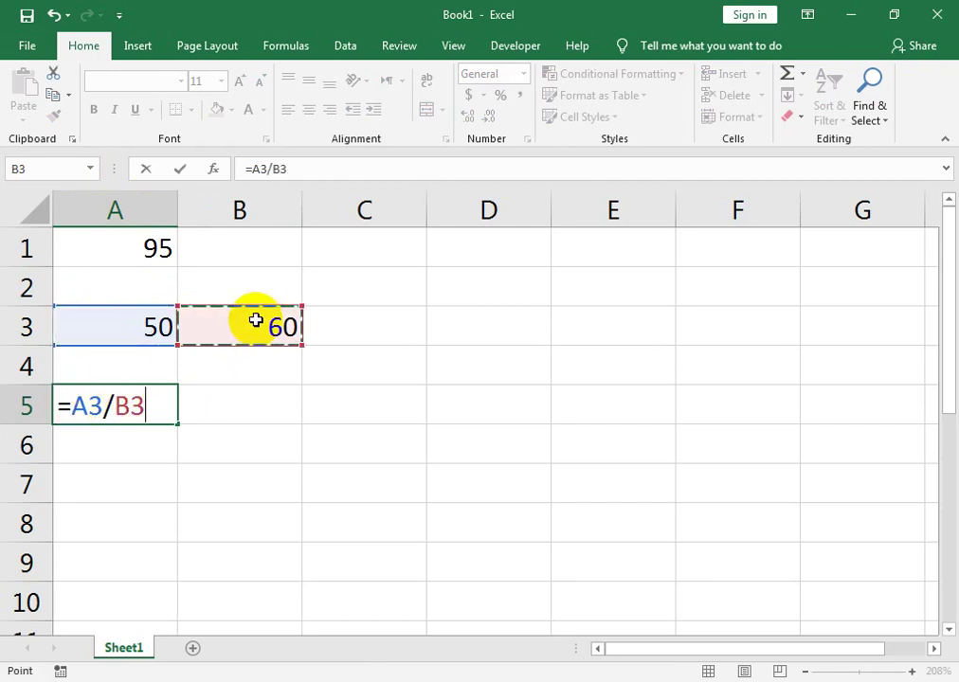
{"action": "key", "text": "Return"}
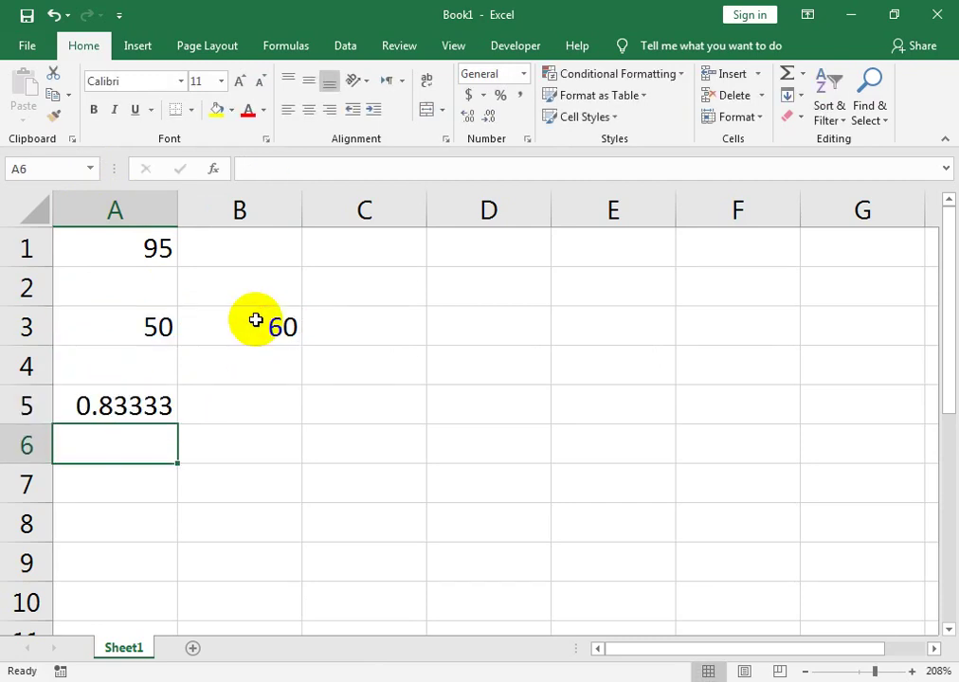
{"action": "left_click", "coordinate": [93, 398]}
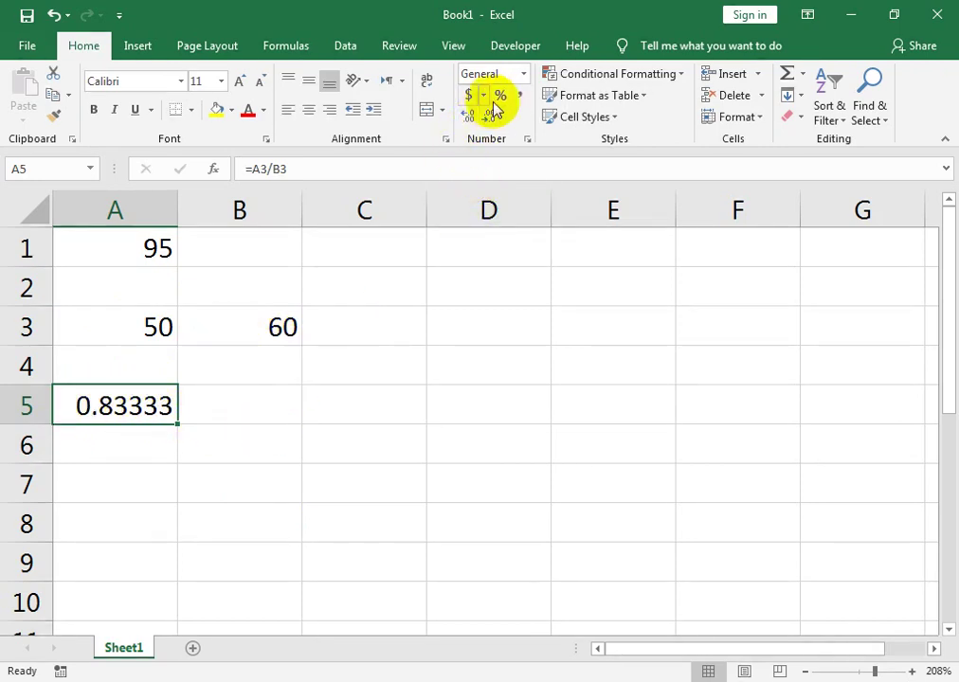
{"action": "type", "text": "="}
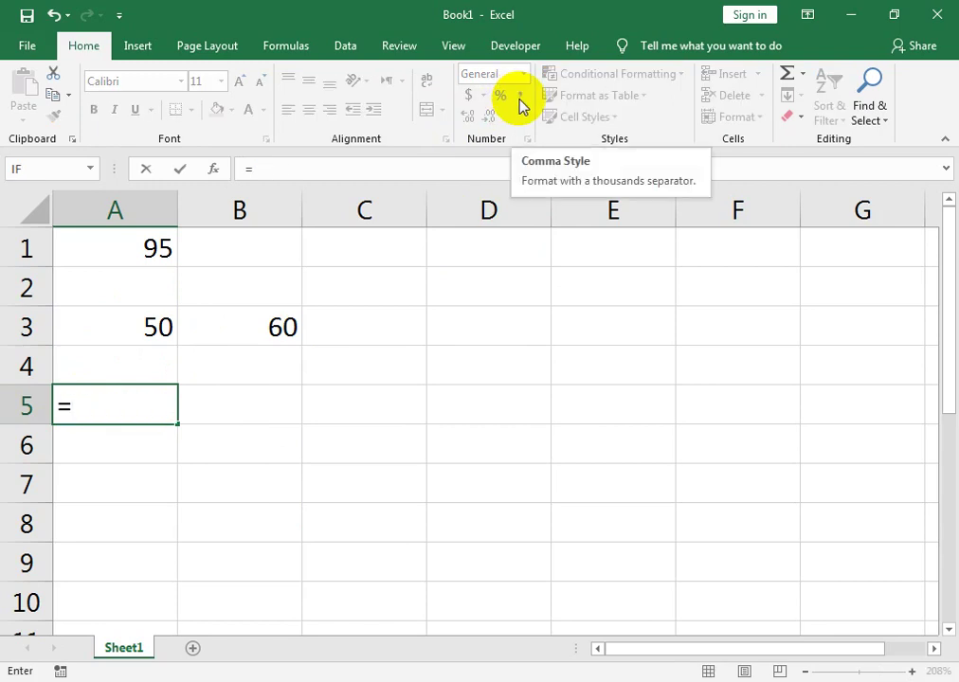
{"action": "key", "text": "BackSpace"}
{"action": "key", "text": "Return"}
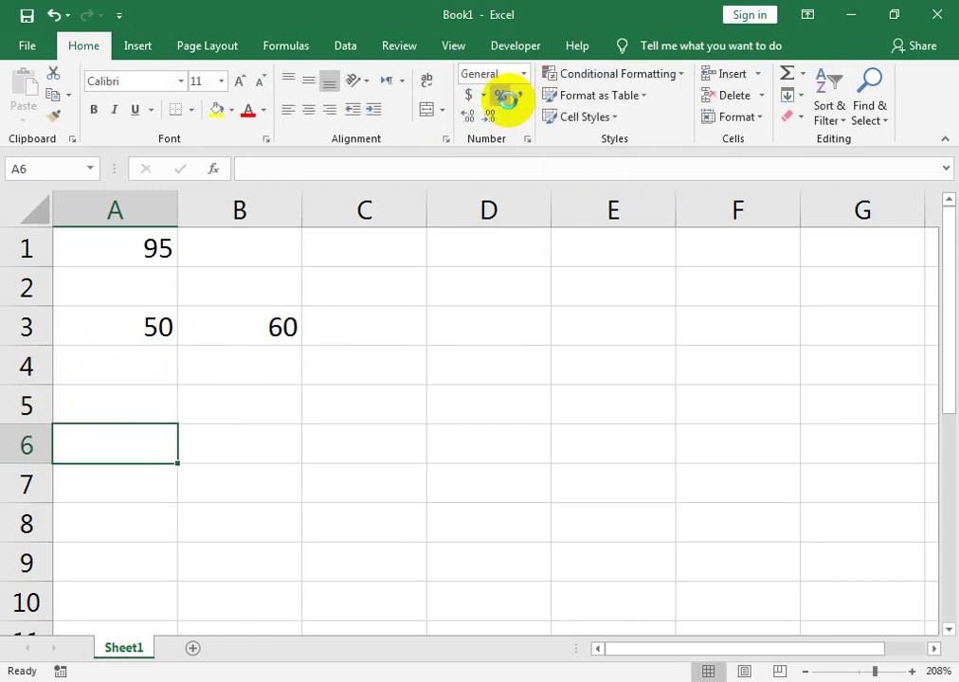
{"action": "key", "text": "ctrl+z"}
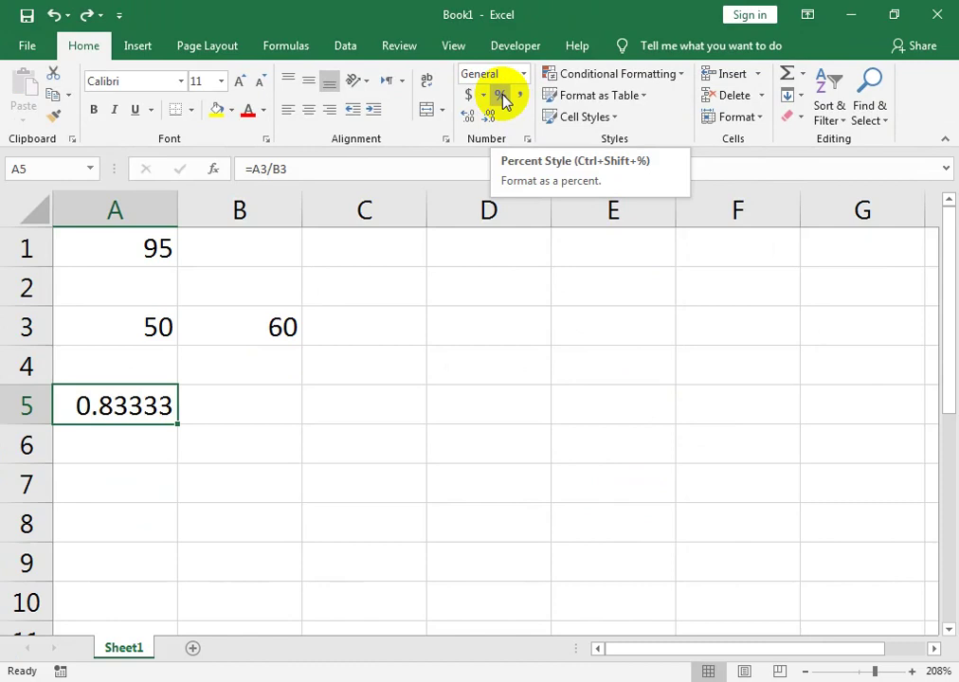
- Format cell A5 with the Percent style, and clear the cell's contents
{"action": "left_click", "coordinate": [501, 98]}
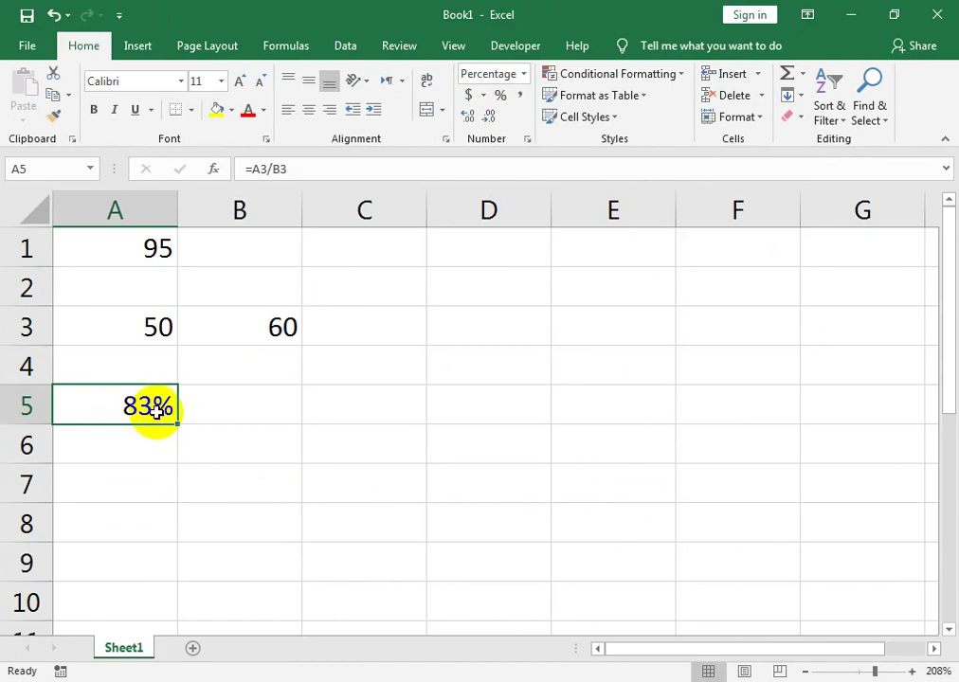
{"action": "key", "text": "Delete"}
{"action": "key", "text": "Up"}
{"action": "key", "text": "Down"}
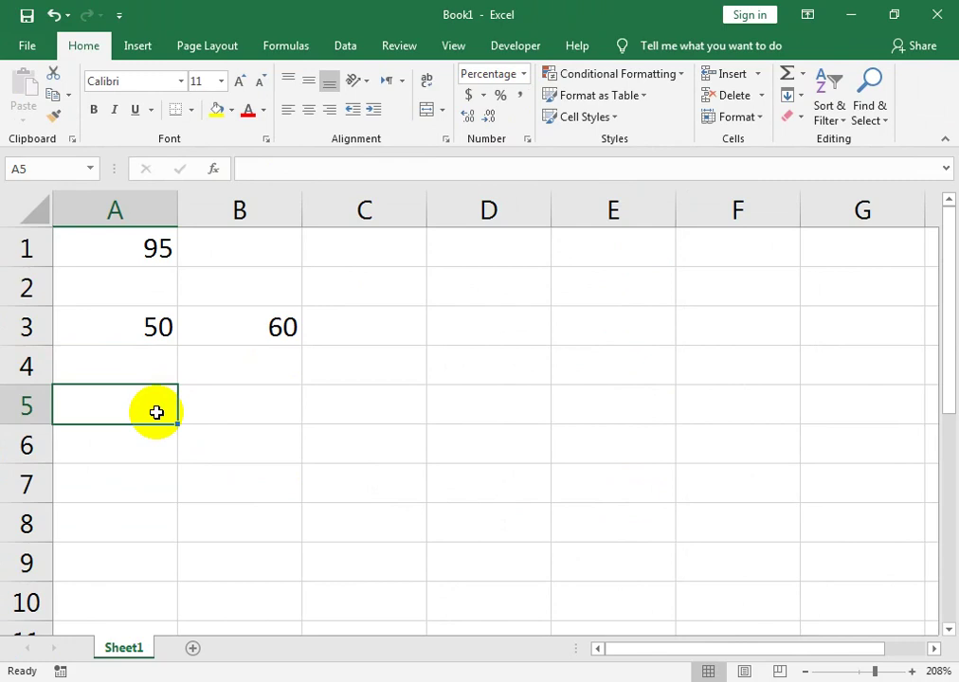
- Enter 20% in cell A5 and set its number format to General
{"action": "type", "text": "20%"}
{"action": "key", "text": "Return"}
{"action": "key", "text": "Up"}
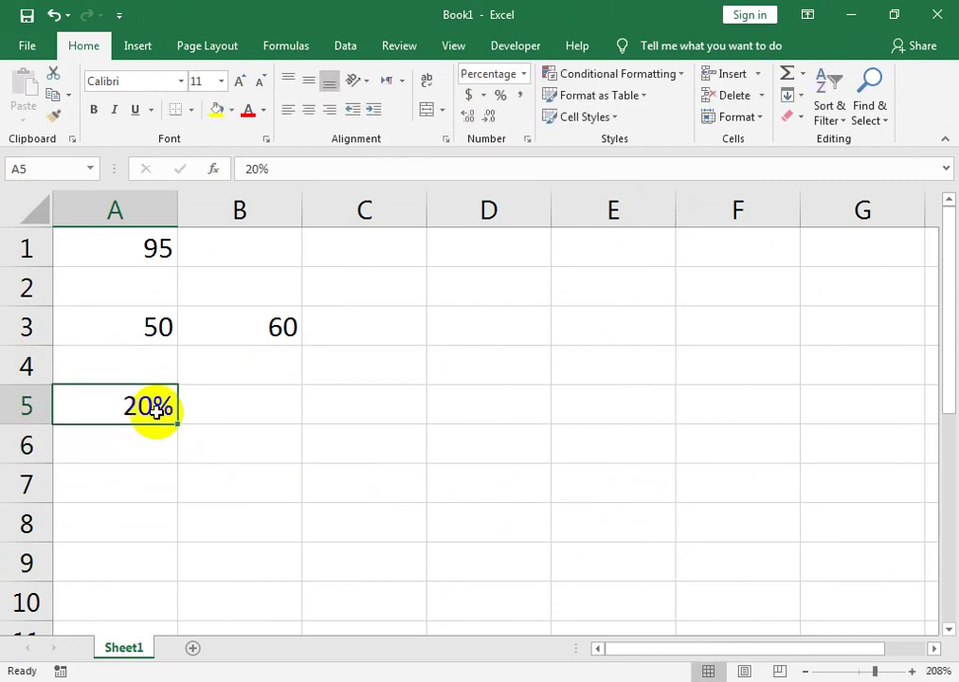
{"action": "left_click", "coordinate": [524, 80]}
{"action": "left_click", "coordinate": [527, 106]}
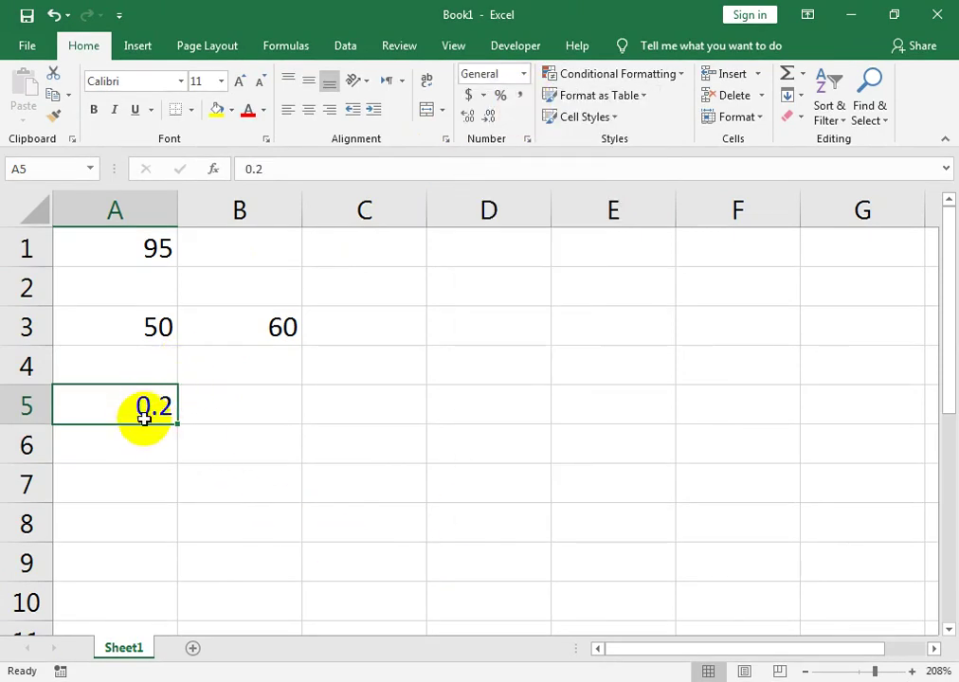
- Replace the content of cell A5 with the division formula =A3/B3
{"action": "type", "text": "="}
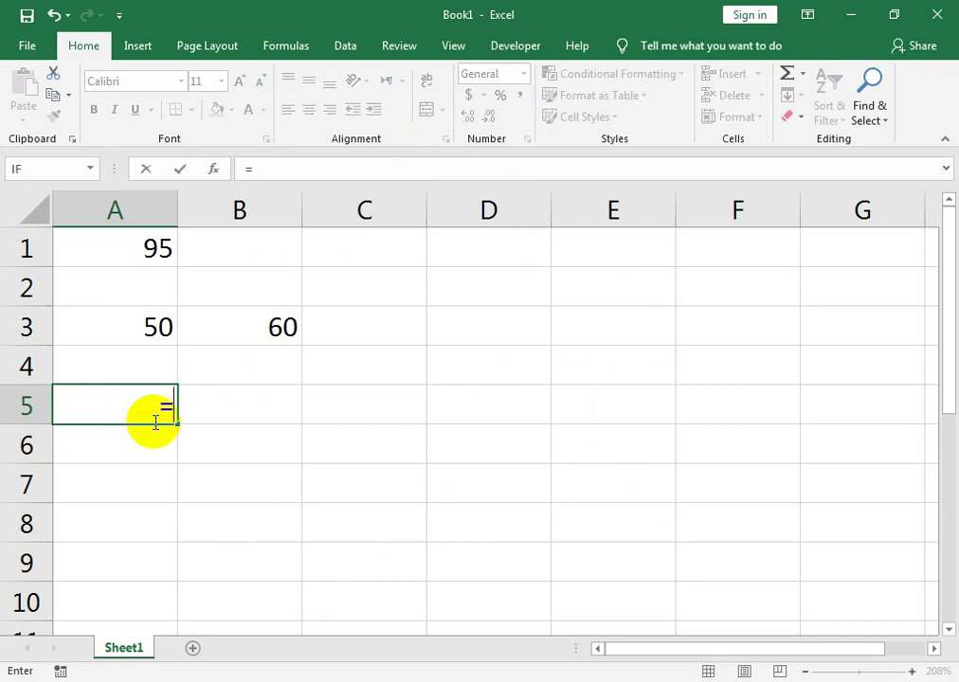
{"action": "key", "text": "Up"}
{"action": "key", "text": "Up"}
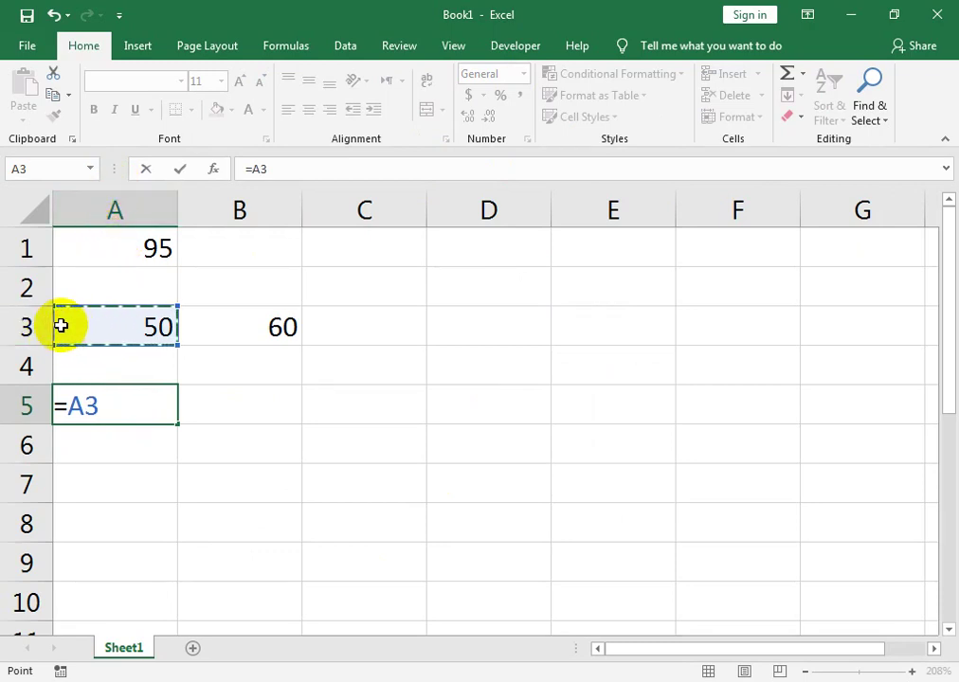
{"action": "type", "text": "/"}
{"action": "left_click", "coordinate": [222, 312]}
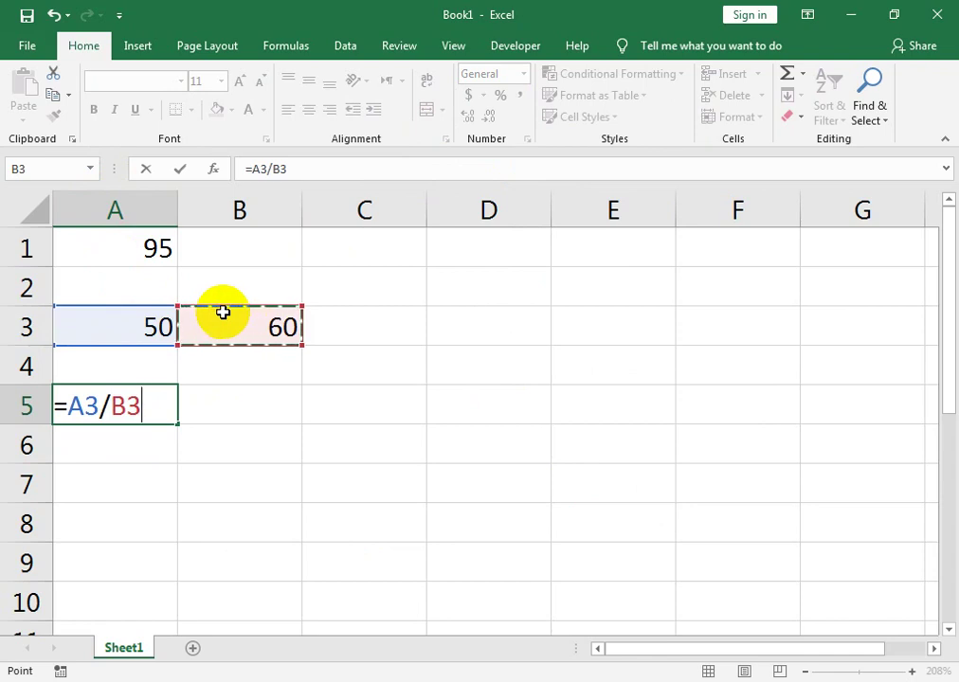
{"action": "key", "text": "Return"}
{"action": "key", "text": "Down"}
{"action": "key", "text": "Right"}
{"action": "key", "text": "Up"}
{"action": "key", "text": "Down"}
{"action": "key", "text": "Right"}
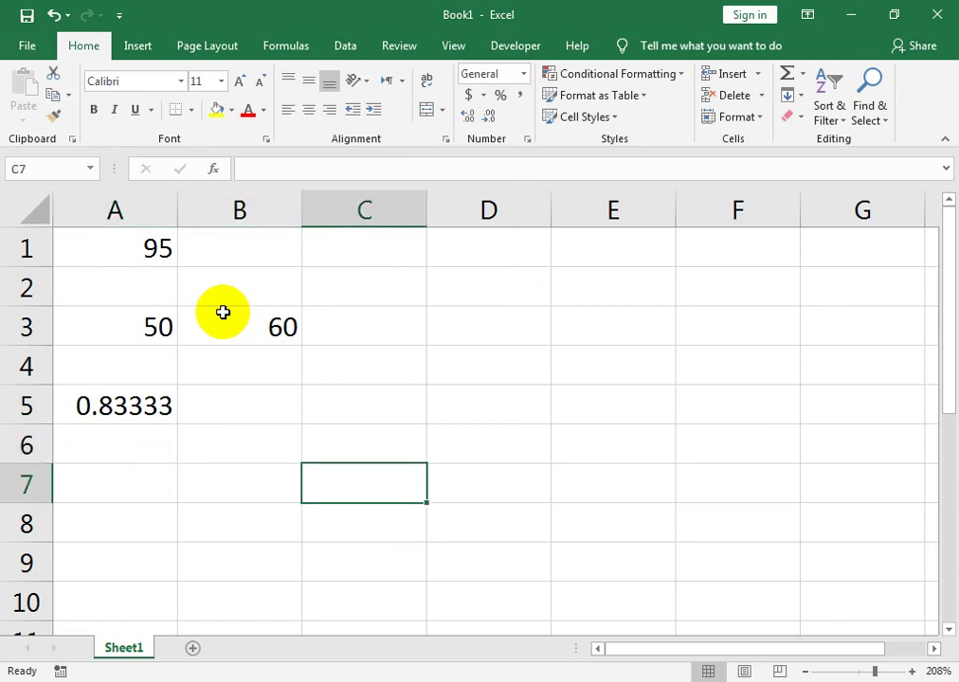
{"action": "key", "text": "Up"}
{"action": "key", "text": "Up"}
{"action": "type", "text": "="}
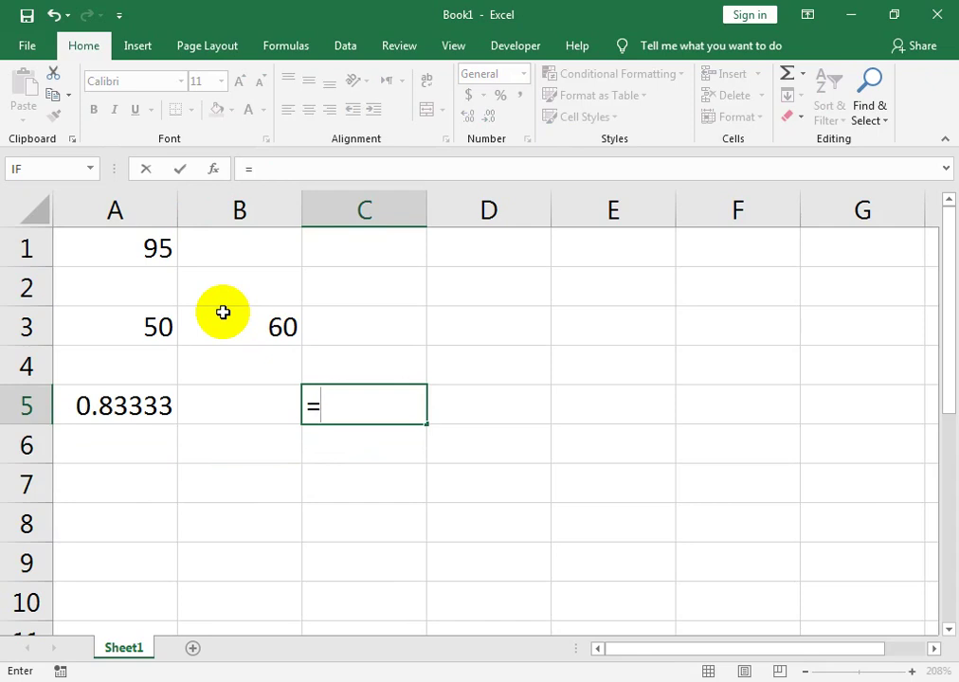
{"action": "key", "text": "BackSpace"}
- Enter 5 in cell C3
{"action": "key", "text": "Up"}
{"action": "key", "text": "Up"}
{"action": "type", "text": "5"}
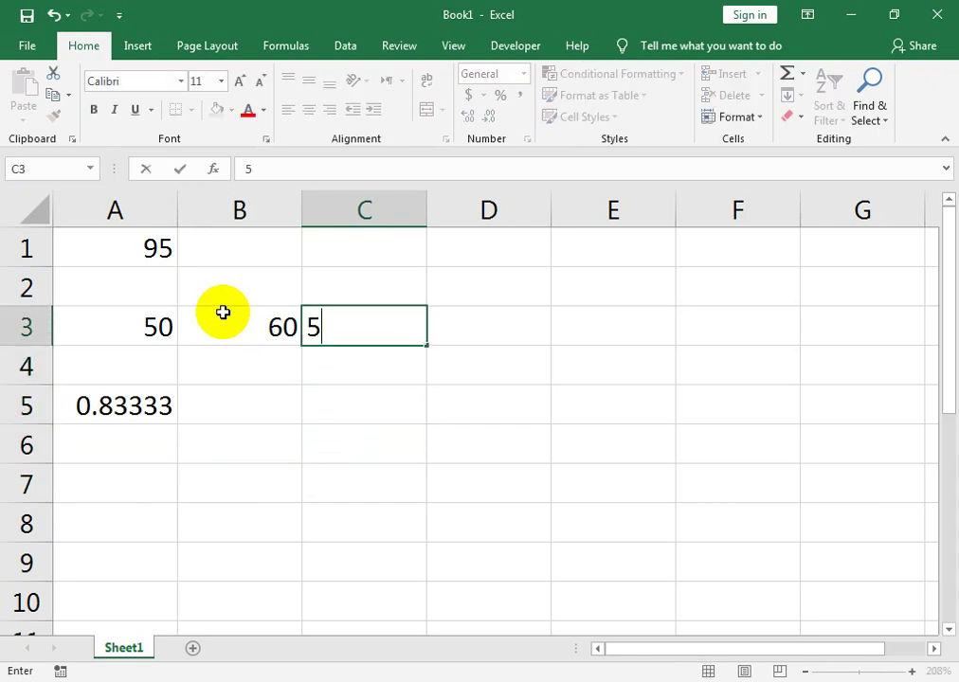
{"action": "key", "text": "Return"}
{"action": "key", "text": "Return"}
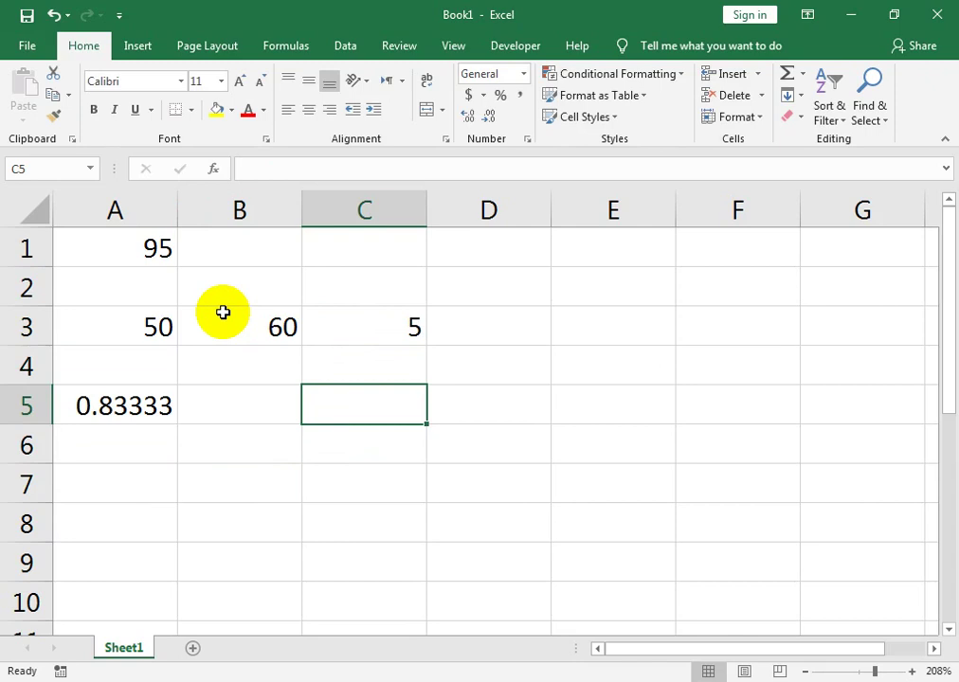
- Enter the formula =C3*(B3-A3) in cell C5 and reselect that cell
{"action": "type", "text": "="}
{"action": "key", "text": "Up"}
{"action": "key", "text": "Up"}
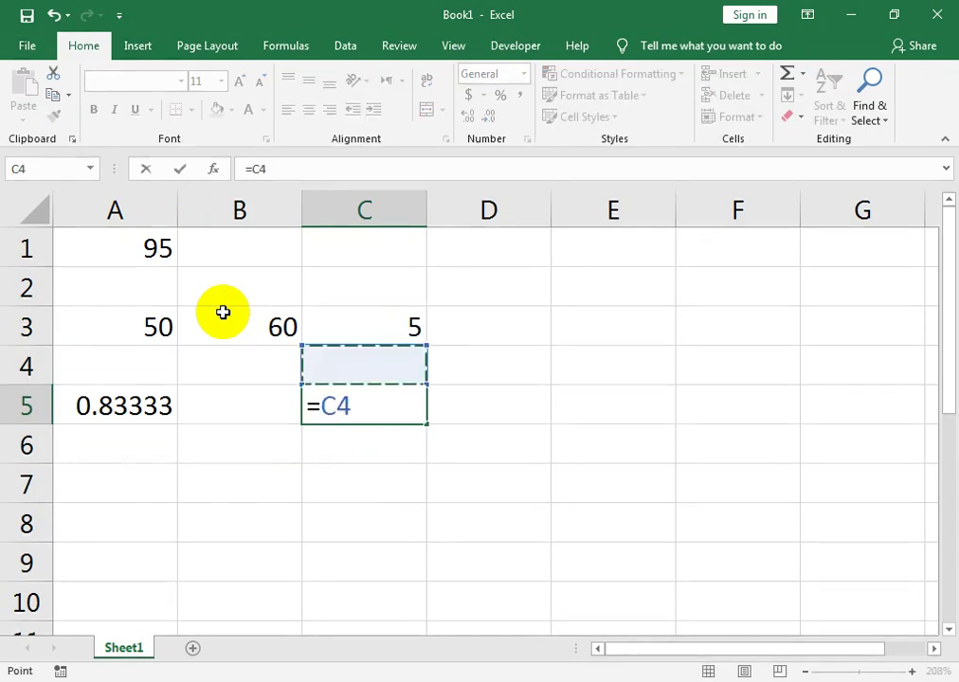
{"action": "type", "text": "*"}
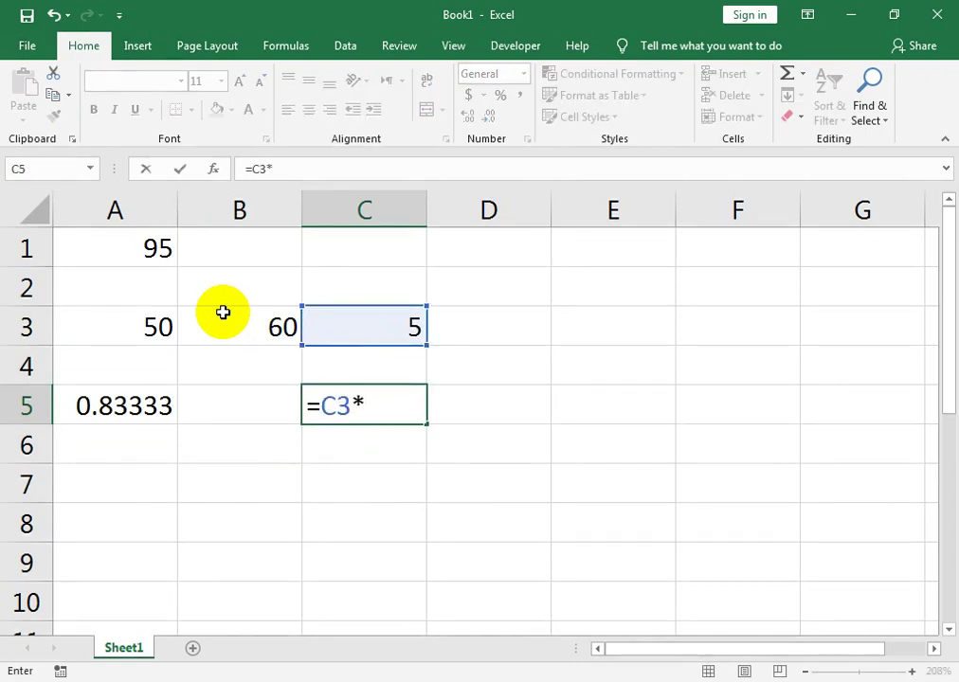
{"action": "type", "text": "("}
{"action": "key", "text": "Left"}
{"action": "key", "text": "Up"}
{"action": "key", "text": "Up"}
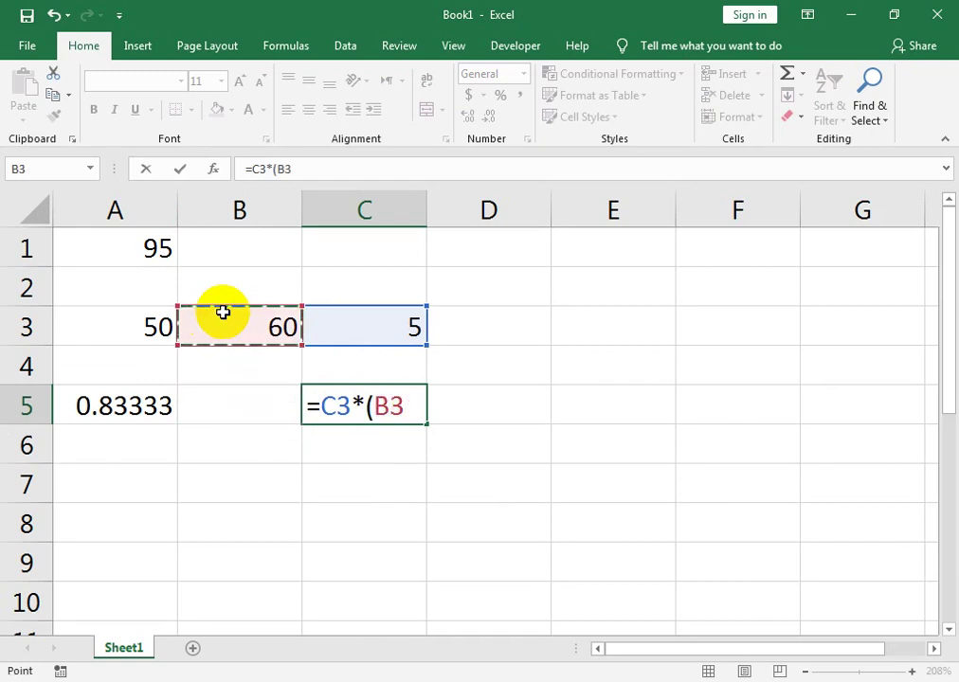
{"action": "type", "text": "-"}
{"action": "key", "text": "Left"}
{"action": "key", "text": "Left"}
{"action": "key", "text": "Up"}
{"action": "key", "text": "Up"}
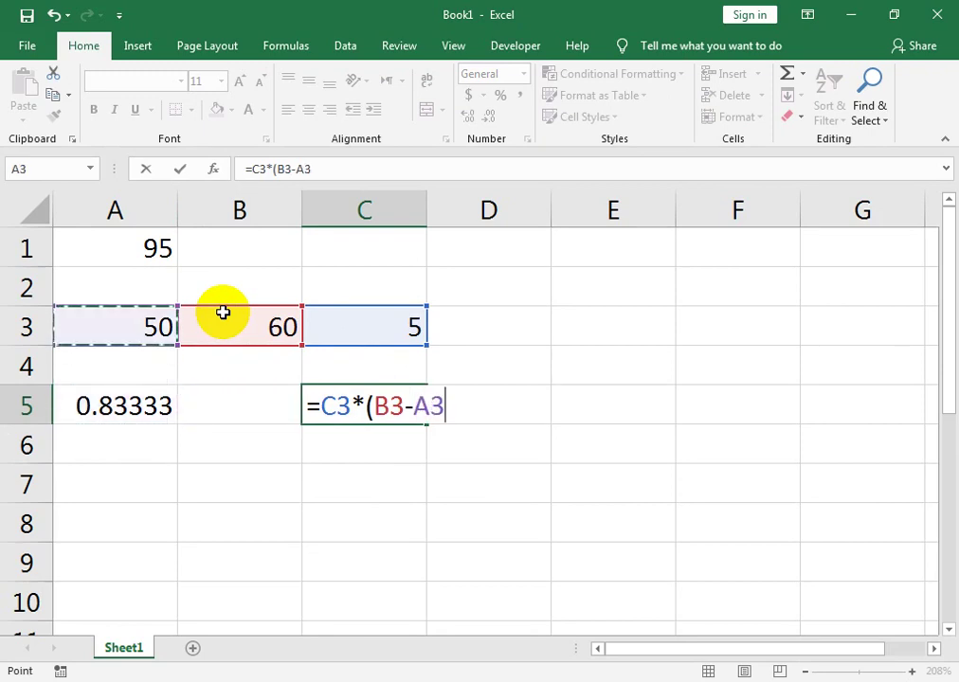
{"action": "type", "text": ")"}
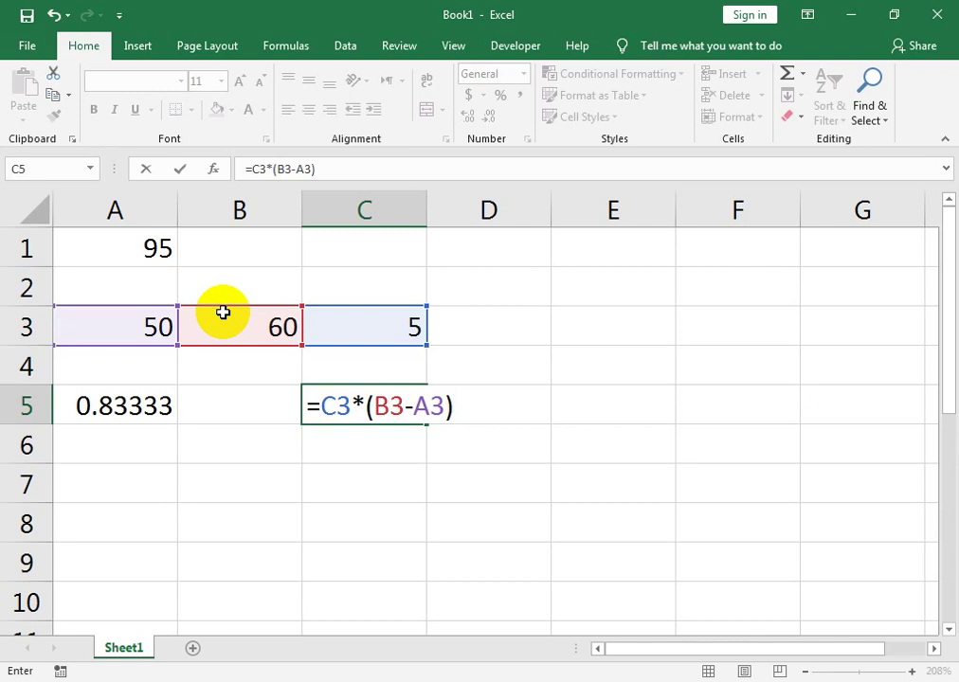
{"action": "key", "text": "Return"}
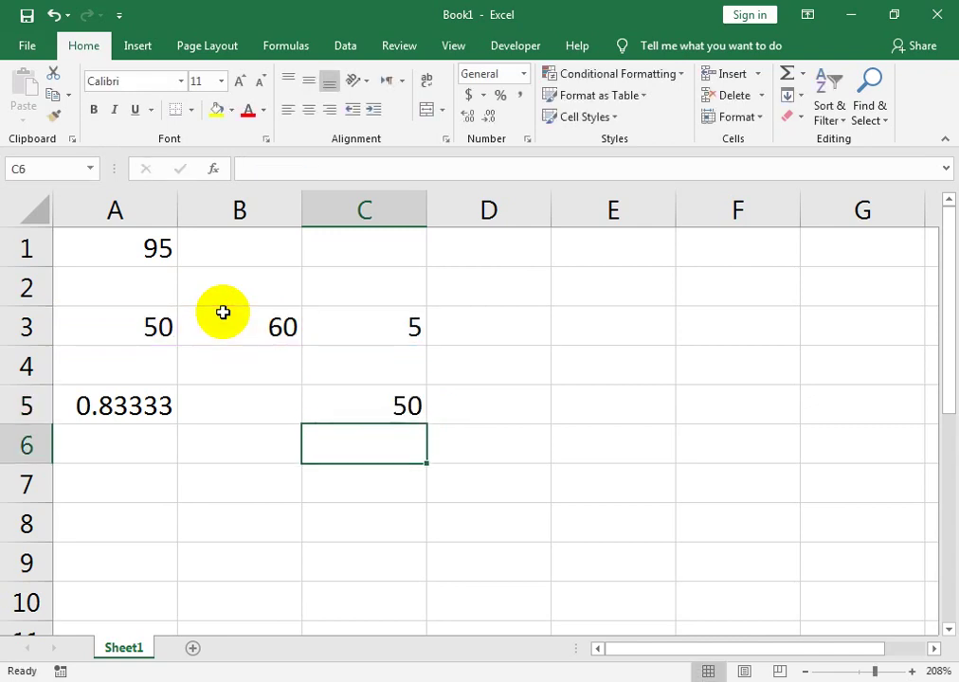
{"action": "key", "text": "Up"}
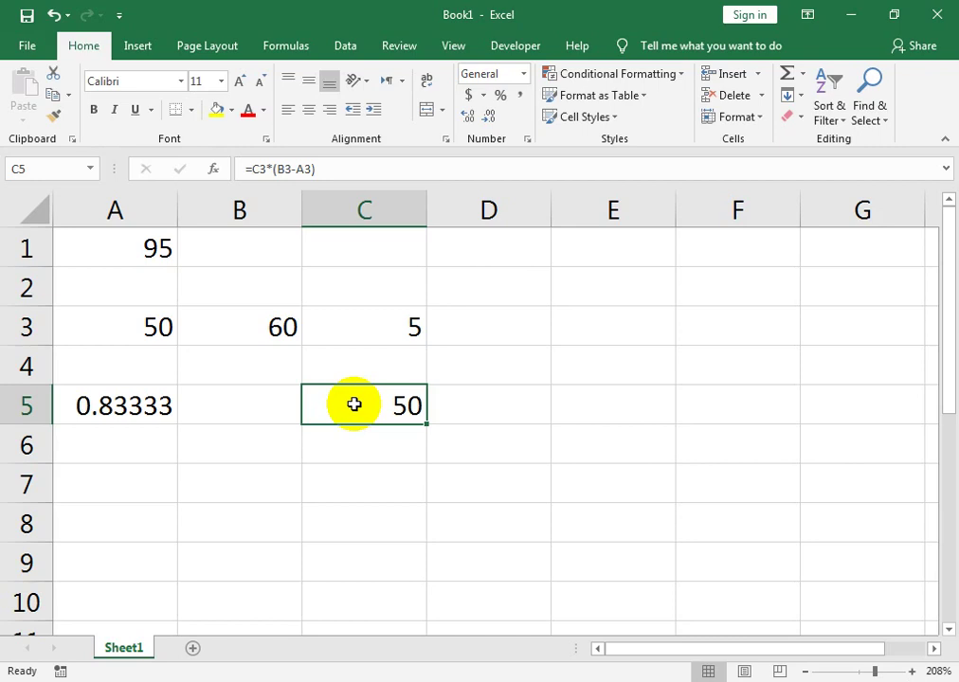
{"action": "key", "text": "Right"}
{"action": "key", "text": "Right"}
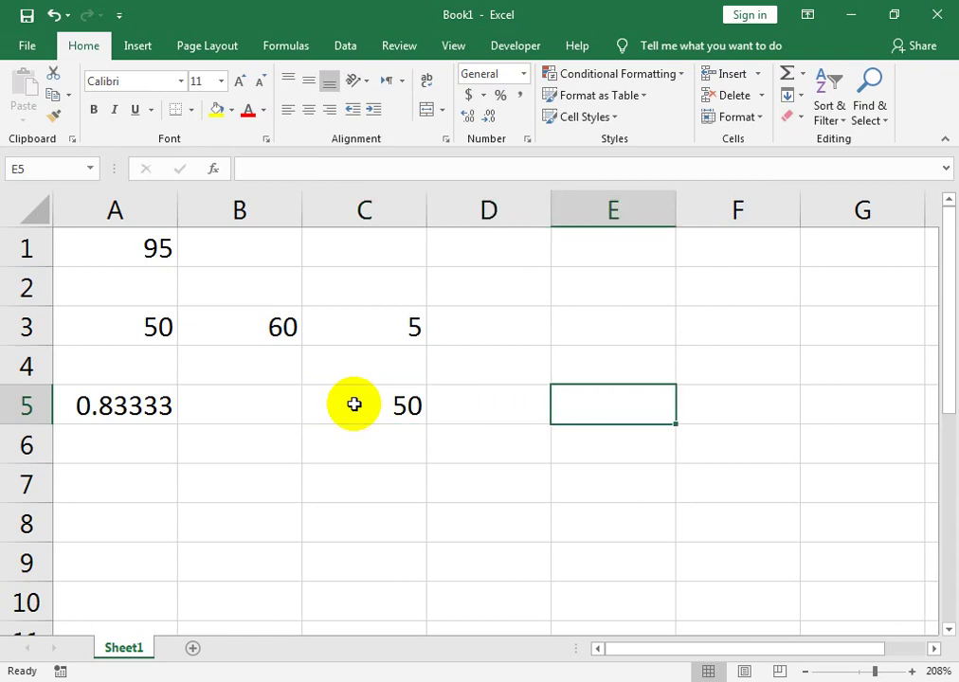
{"action": "key", "text": "Left"}
{"action": "key", "text": "Left"}
{"action": "left_click", "coordinate": [231, 431]}
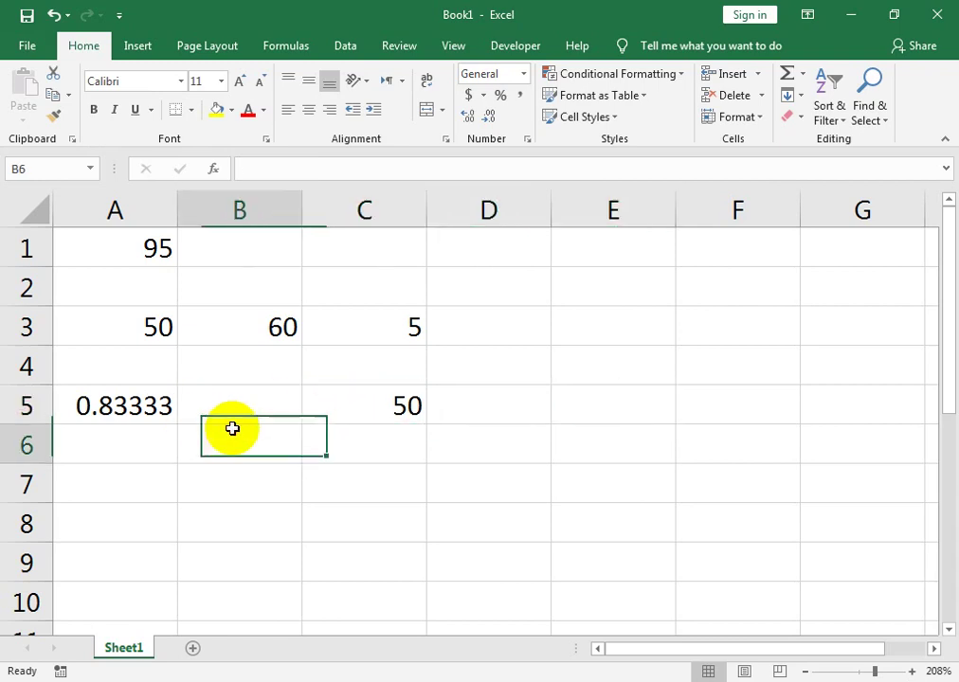
- Add a new worksheet and enter 50, 80, 90, 50, 60, 40 and 20 down cells A1 to A7
{"action": "left_click", "coordinate": [192, 649]}
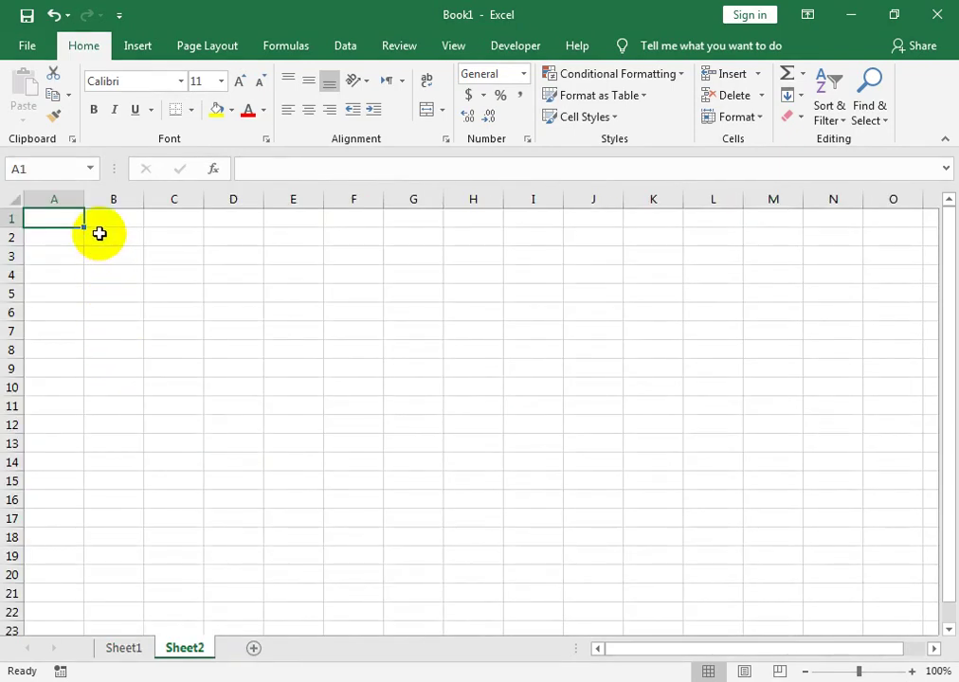
{"action": "left_click_drag", "start_coordinate": [866, 673], "coordinate": [879, 672]}
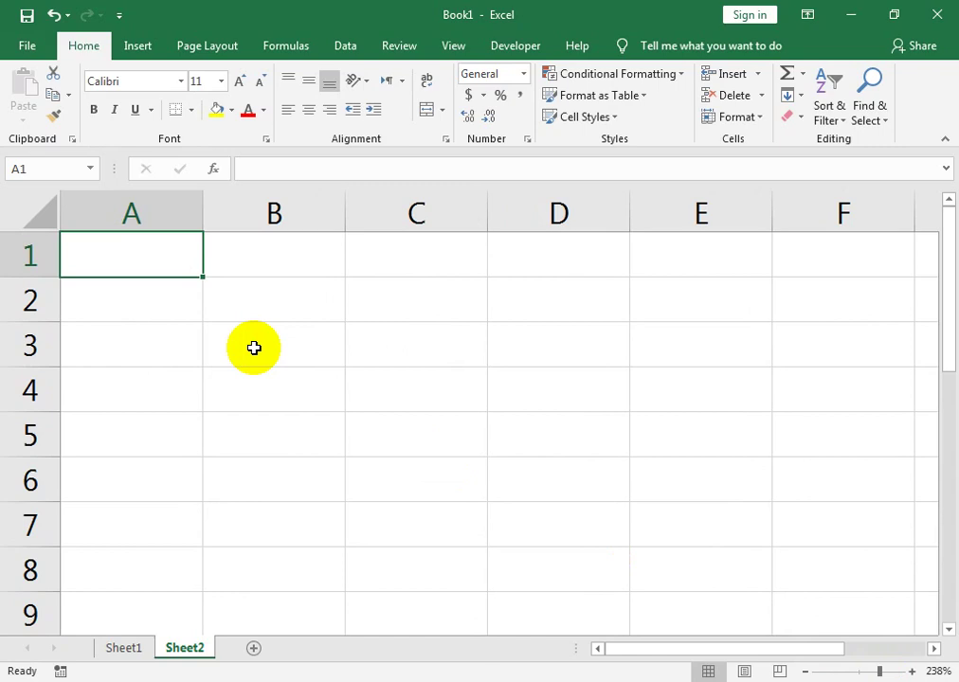
{"action": "type", "text": "50"}
{"action": "key", "text": "Return"}
{"action": "type", "text": "80"}
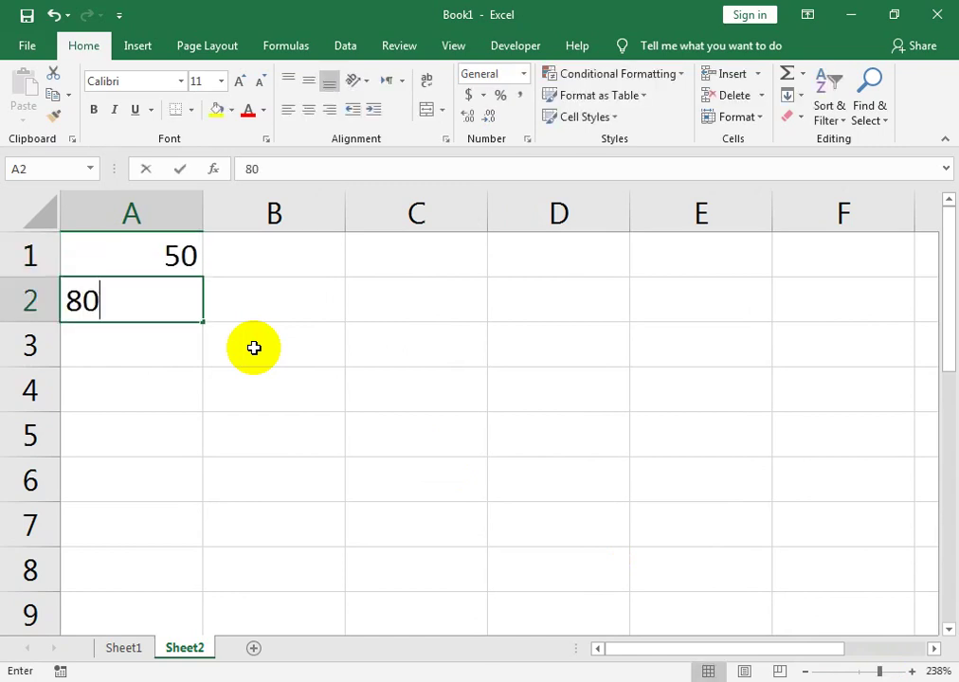
{"action": "key", "text": "Return"}
{"action": "type", "text": "90"}
{"action": "key", "text": "Return"}
{"action": "type", "text": "50"}
{"action": "key", "text": "Return"}
{"action": "type", "text": "60"}
{"action": "key", "text": "Return"}
{"action": "type", "text": "40"}
{"action": "key", "text": "Return"}
{"action": "type", "text": "20"}
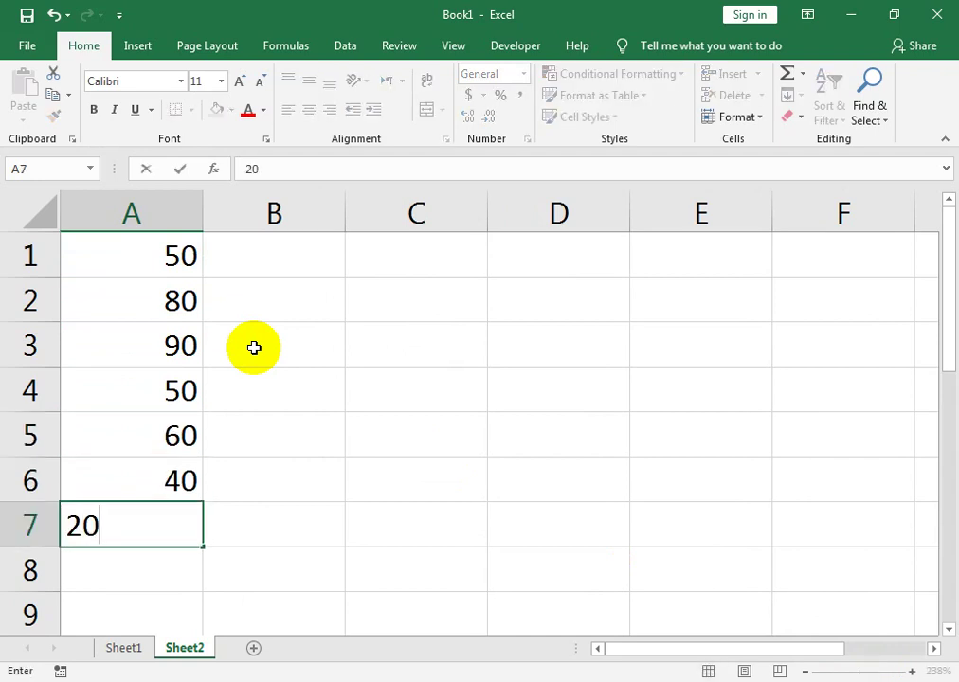
{"action": "key", "text": "Return"}
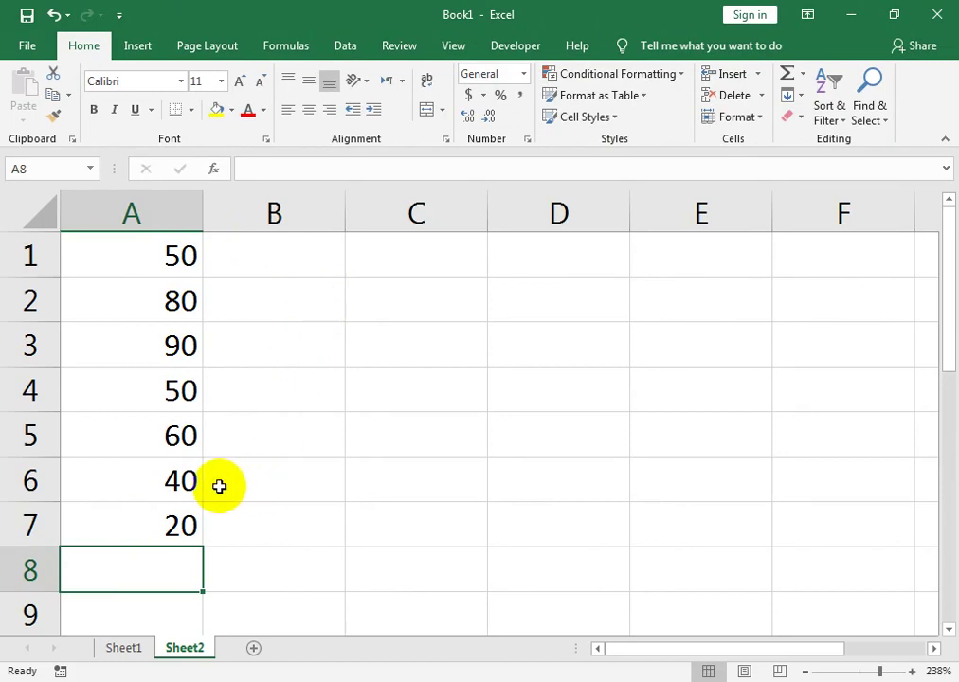
- Fill the values of A1:A7 across into columns B and C, and clear cell C7
{"action": "left_click_drag", "start_coordinate": [175, 255], "coordinate": [366, 503]}
{"action": "key", "text": "ctrl+r"}
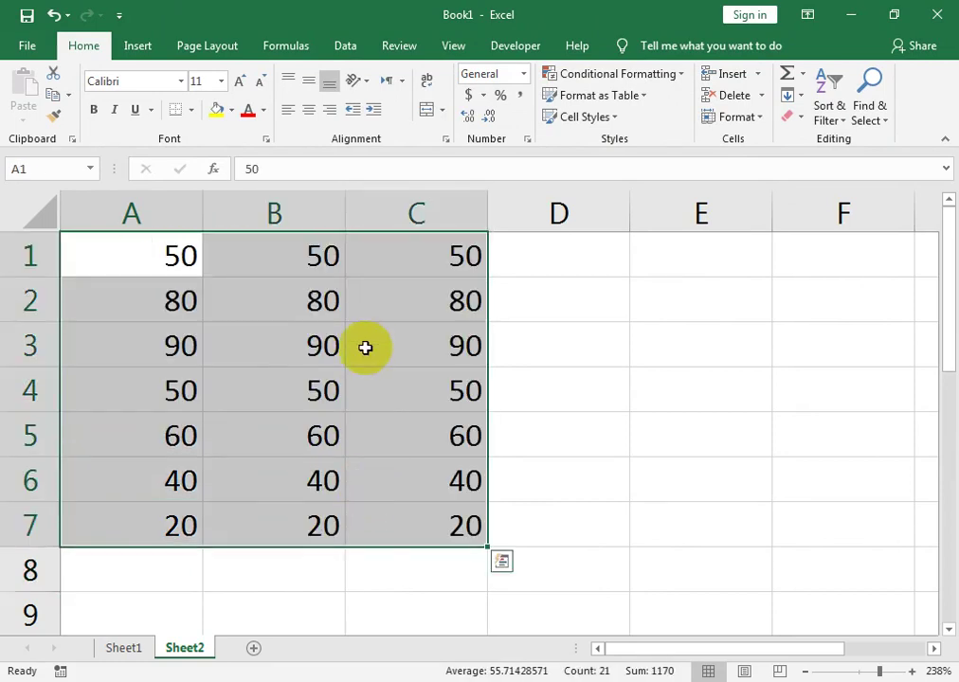
{"action": "left_click_drag", "start_coordinate": [426, 478], "coordinate": [422, 515]}
{"action": "left_click", "coordinate": [415, 522]}
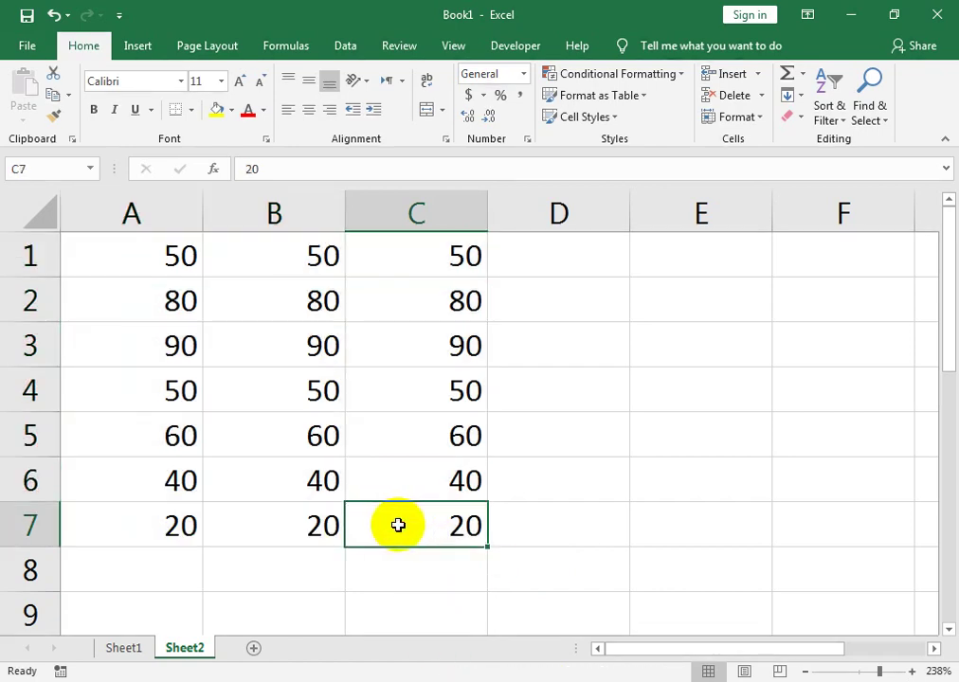
{"action": "key", "text": "Delete"}
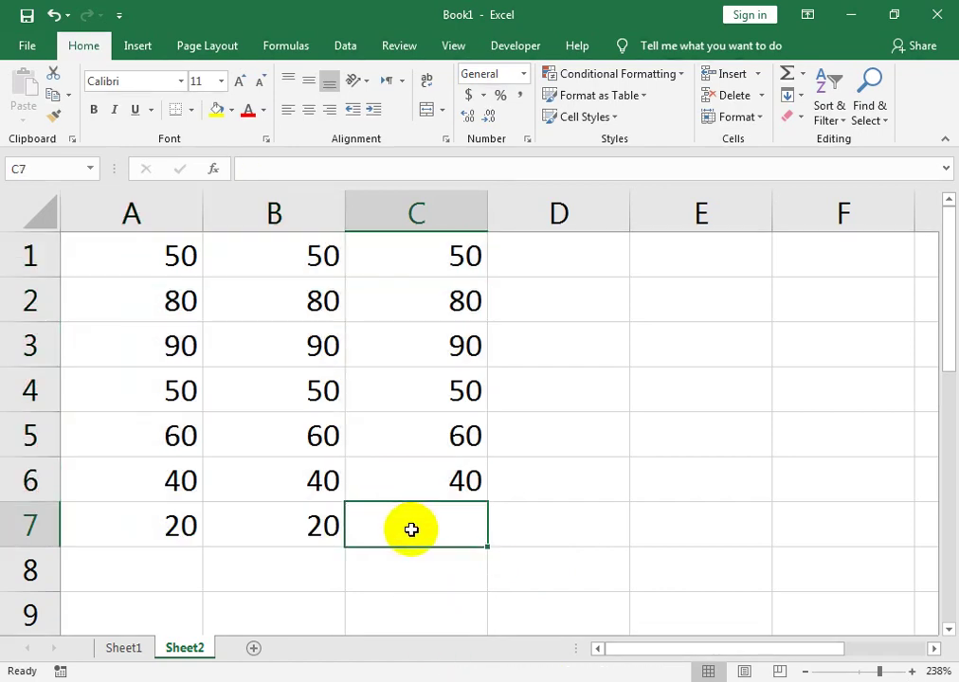
- Total column A in cell A8 with the AutoSum formula =SUM(A1:A7)
{"action": "left_click", "coordinate": [151, 559]}
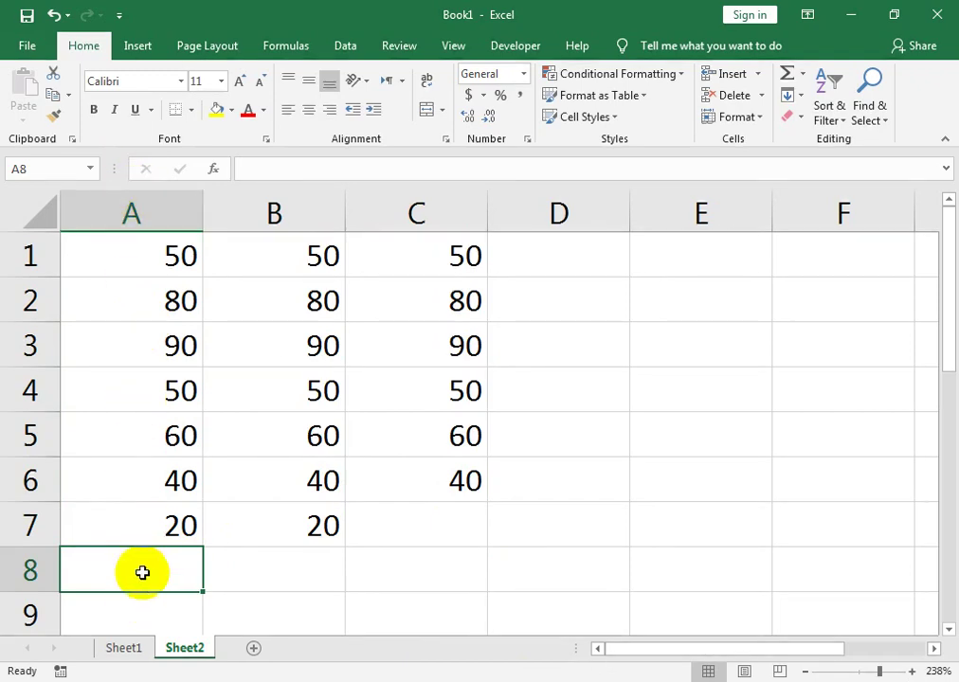
{"action": "key", "text": "alt+equal"}
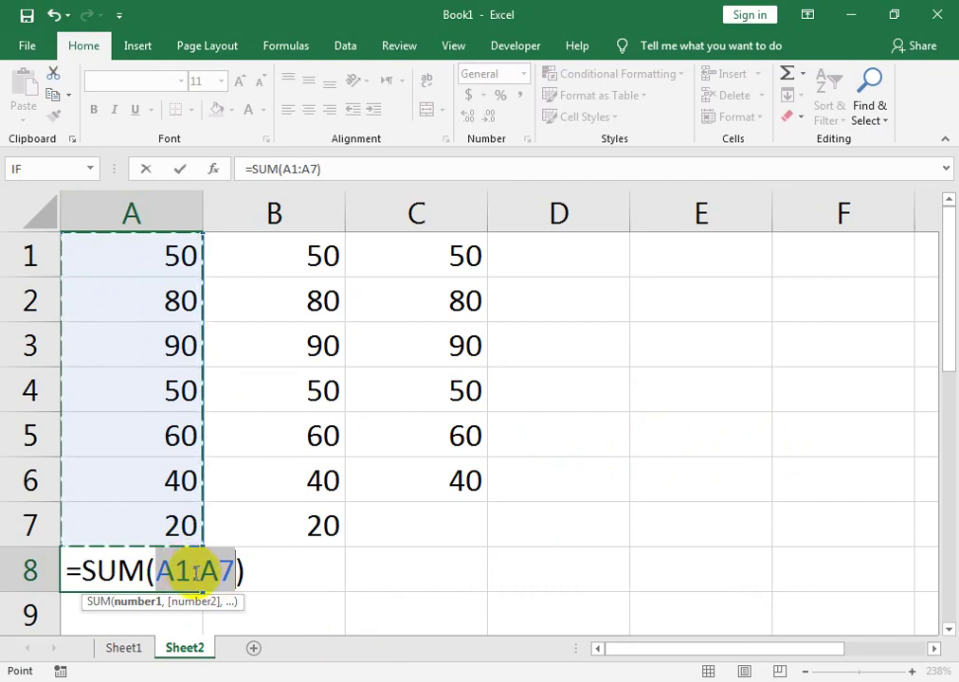
{"action": "key", "text": "Return"}
{"action": "left_click", "coordinate": [83, 513]}
{"action": "key", "text": "Up"}
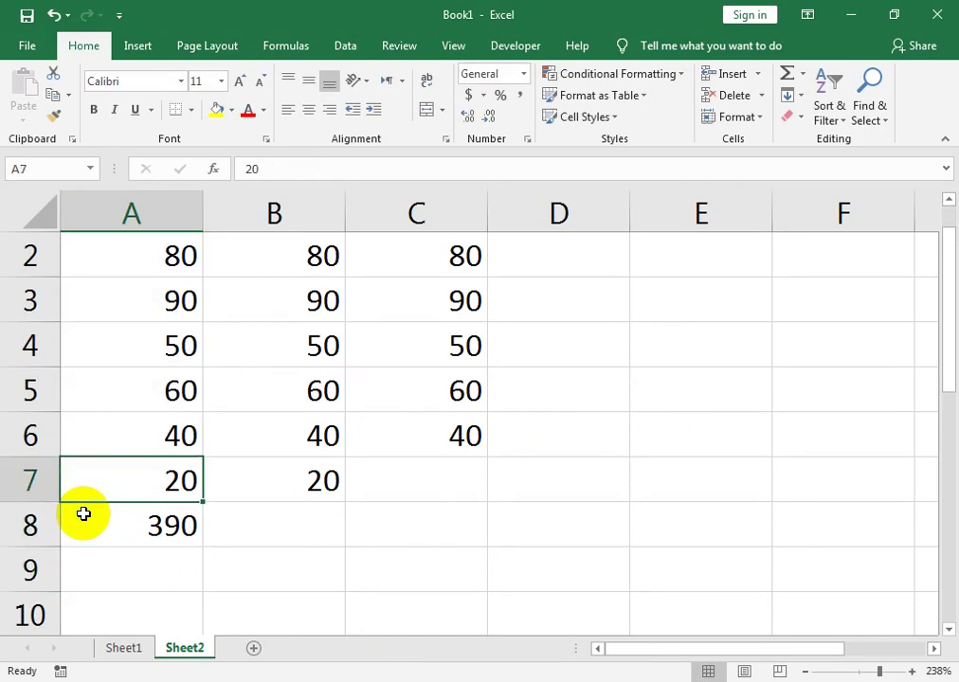
- Go through the column A values down to A8 and delete the total in that cell
{"action": "key", "text": "ctrl+Up"}
{"action": "key", "text": "Down"}
{"action": "key", "text": "Down"}
{"action": "key", "text": "Down"}
{"action": "key", "text": "Down"}
{"action": "key", "text": "Down"}
{"action": "key", "text": "Down"}
{"action": "key", "text": "Down"}
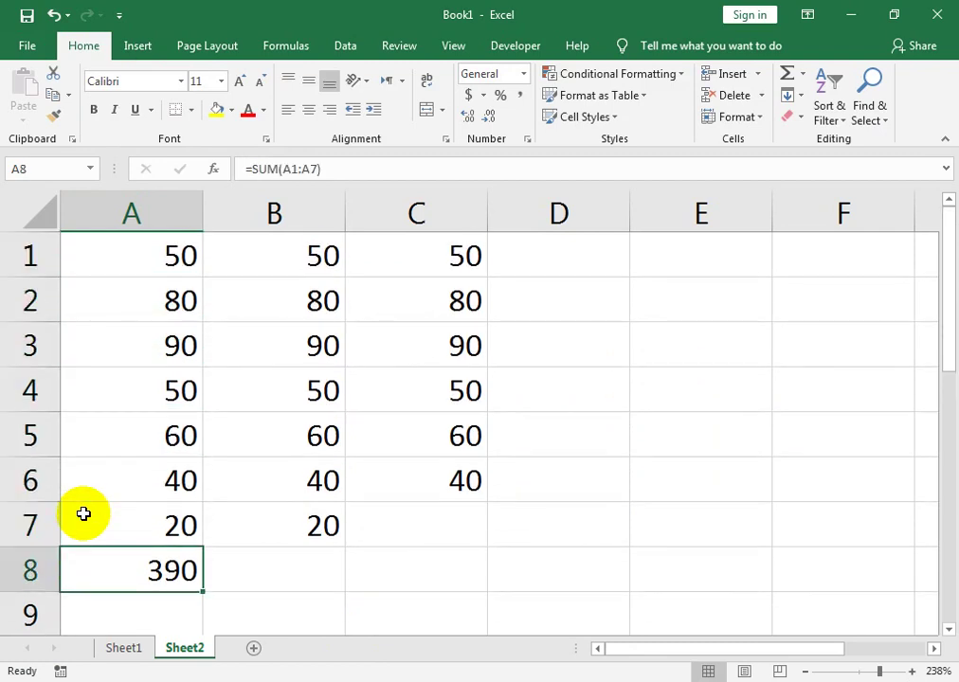
{"action": "key", "text": "Delete"}
- Total row 1 in cell D1 with the AutoSum formula =SUM(A1:C1), and clear that cell again
{"action": "key", "text": "Right"}
{"action": "key", "text": "Right"}
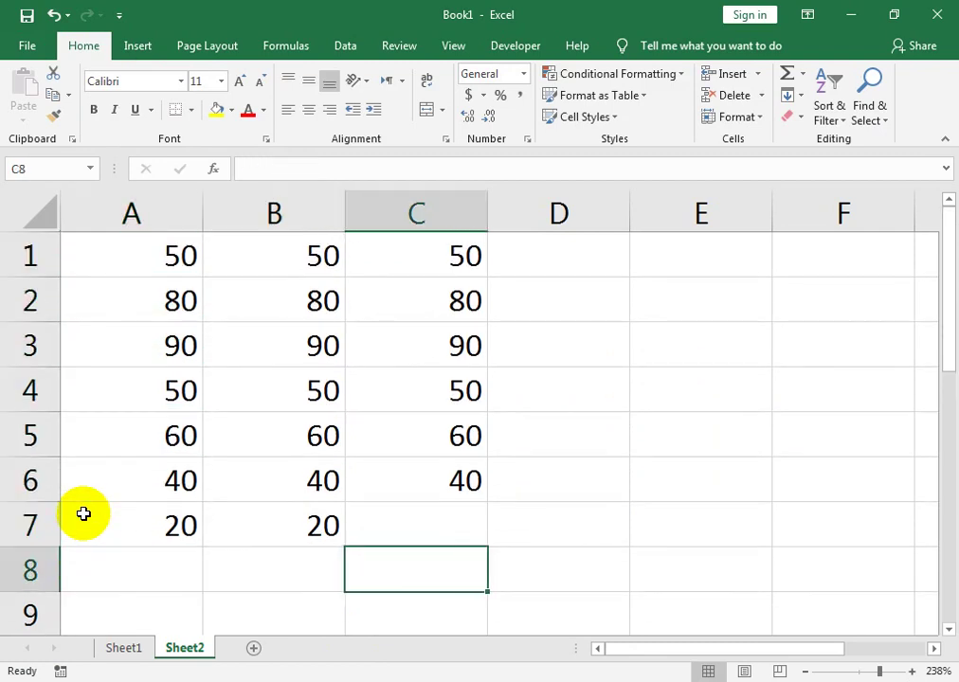
{"action": "key", "text": "Up"}
{"action": "key", "text": "Up"}
{"action": "key", "text": "Right"}
{"action": "key", "text": "Up"}
{"action": "key", "text": "Up"}
{"action": "key", "text": "Up"}
{"action": "key", "text": "Up"}
{"action": "key", "text": "Up"}
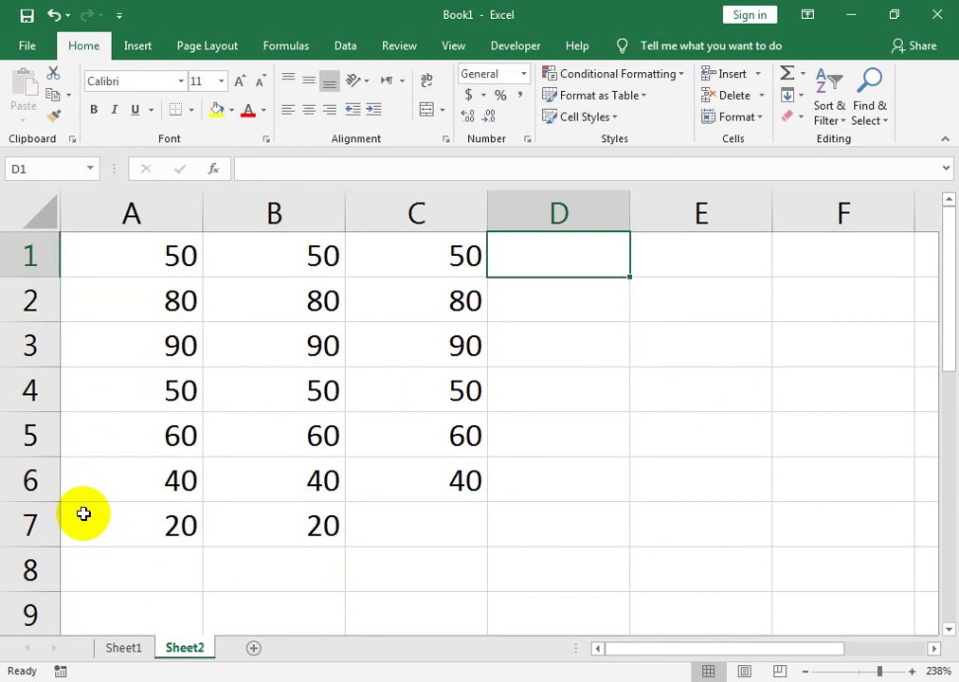
{"action": "key", "text": "alt+equal"}
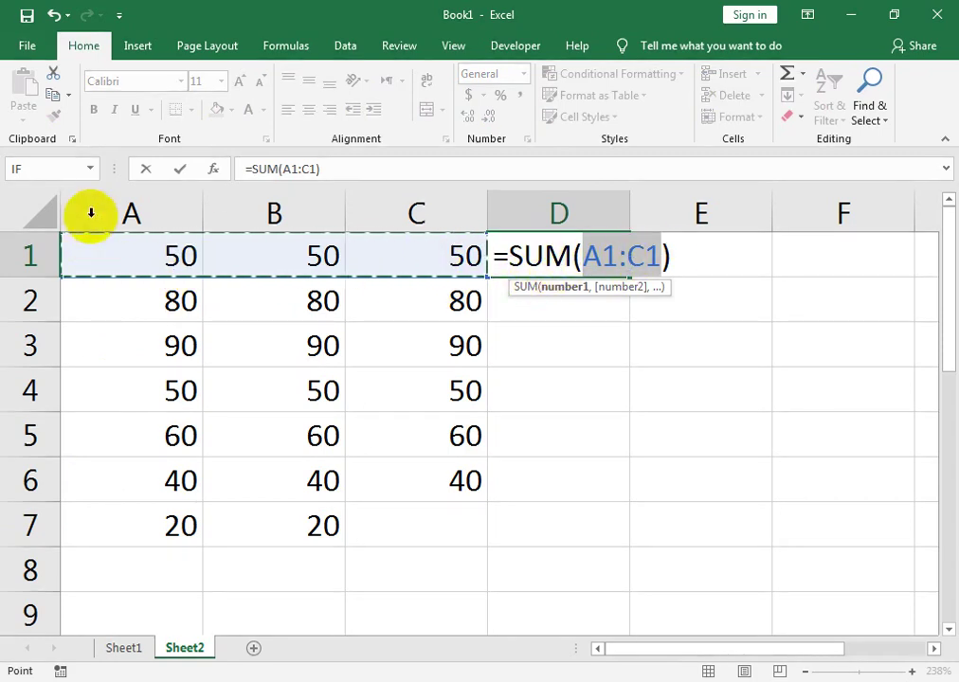
{"action": "key", "text": "Return"}
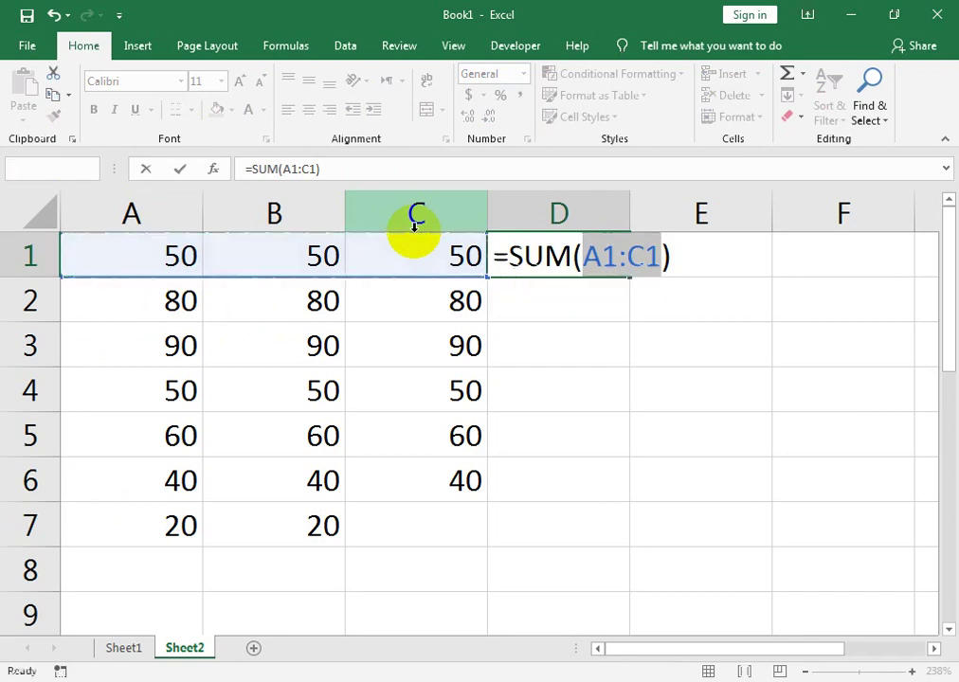
{"action": "left_click", "coordinate": [574, 245]}
{"action": "key", "text": "Delete"}
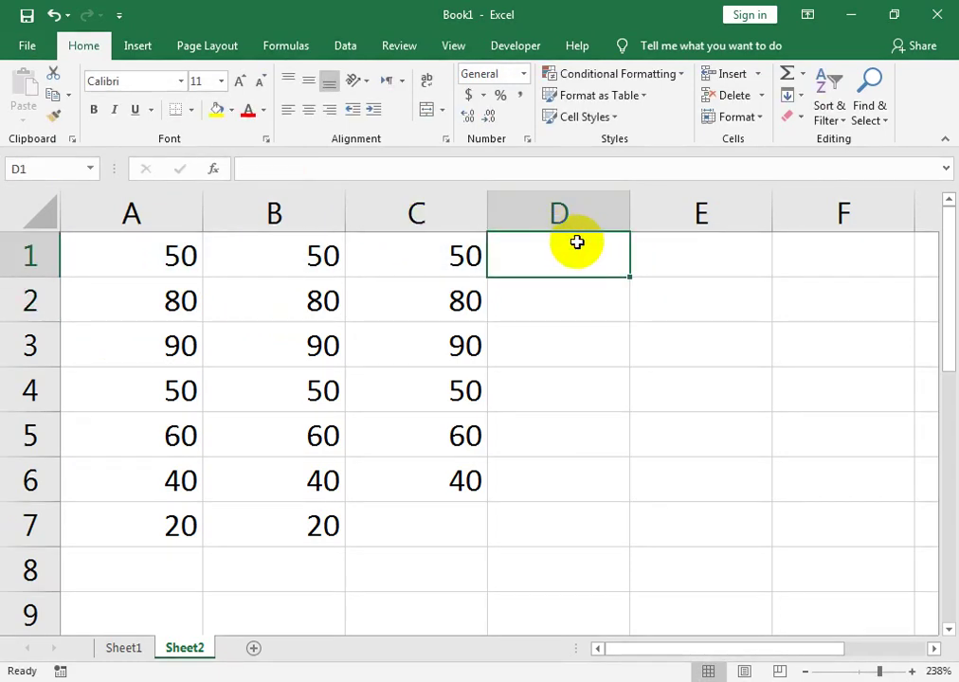
- Total column C in the empty cell C7 with the AutoSum formula =SUM(C1:C6) and reselect the cell
{"action": "key", "text": "Down"}
{"action": "key", "text": "Down"}
{"action": "key", "text": "Down"}
{"action": "key", "text": "Down"}
{"action": "key", "text": "Down"}
{"action": "key", "text": "Down"}
{"action": "key", "text": "Left"}
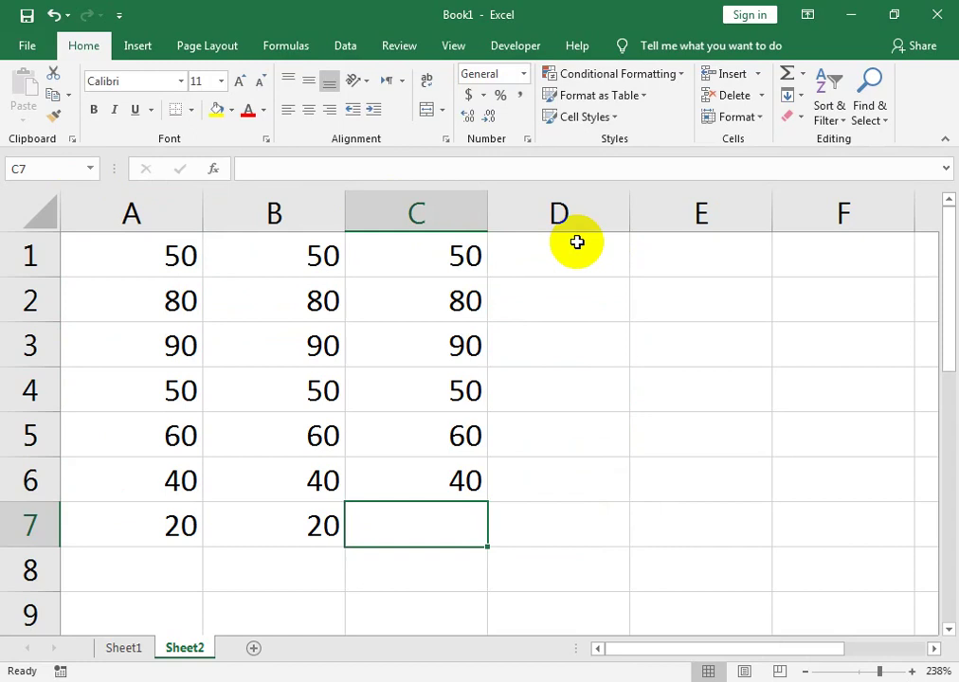
{"action": "key", "text": "Left"}
{"action": "key", "text": "Left"}
{"action": "key", "text": "Right"}
{"action": "key", "text": "Right"}
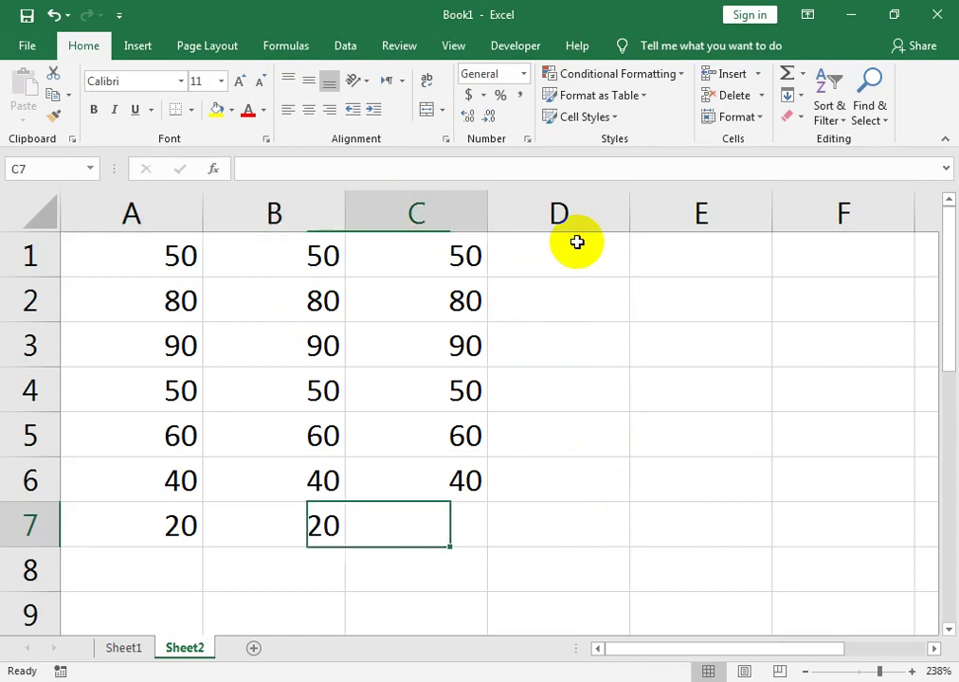
{"action": "key", "text": "Up"}
{"action": "key", "text": "Down"}
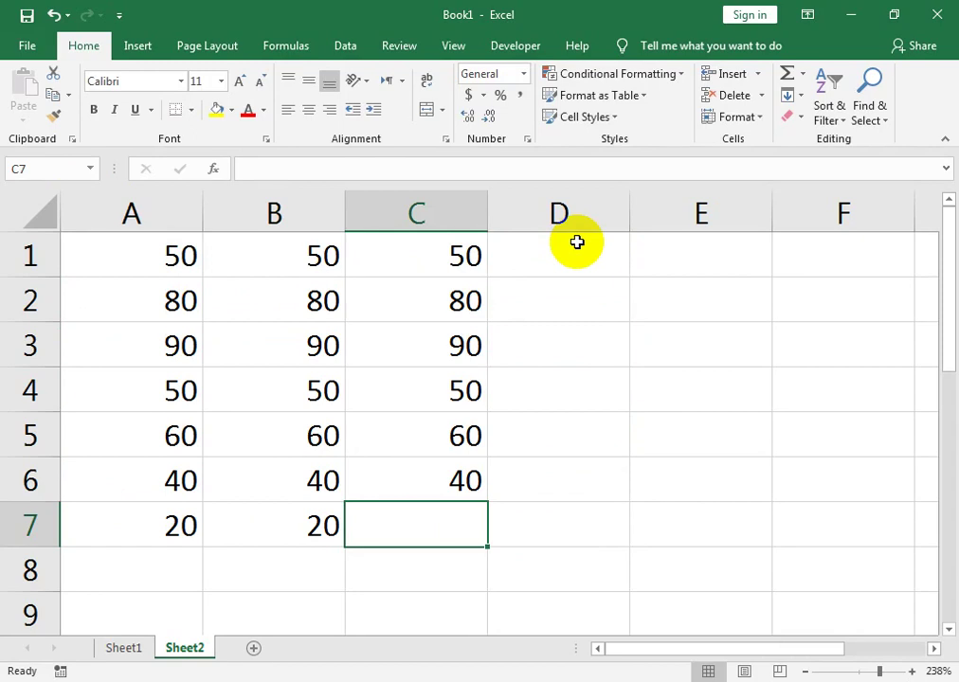
{"action": "key", "text": "alt+equal"}
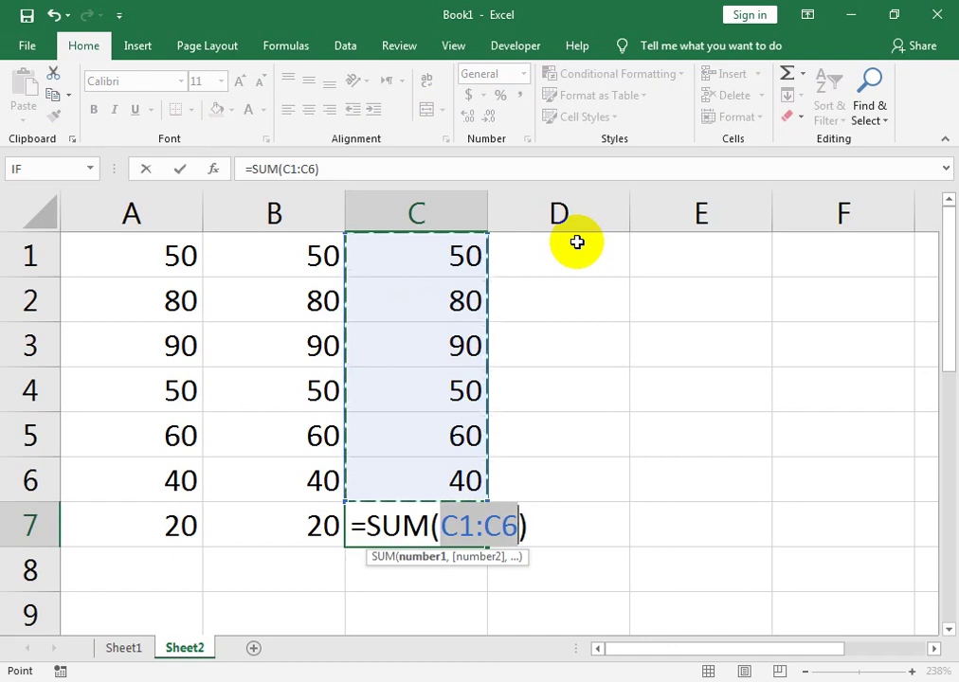
{"action": "key", "text": "Return"}
{"action": "key", "text": "Up"}
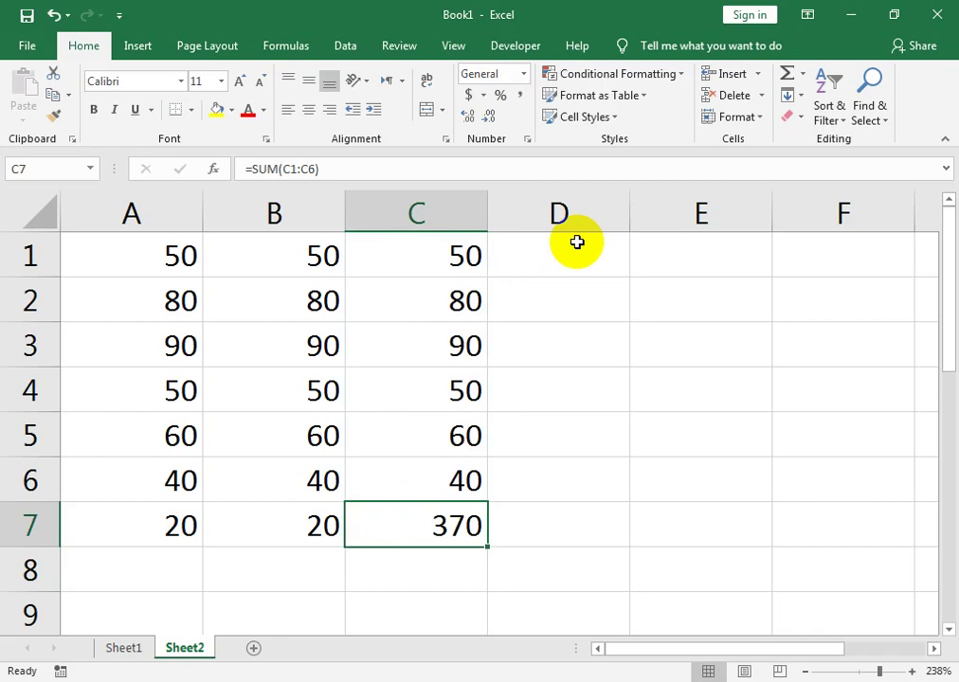
- Delete the column total from cell C7
{"action": "key", "text": "Up"}
{"action": "key", "text": "Down"}
{"action": "key", "text": "Delete"}
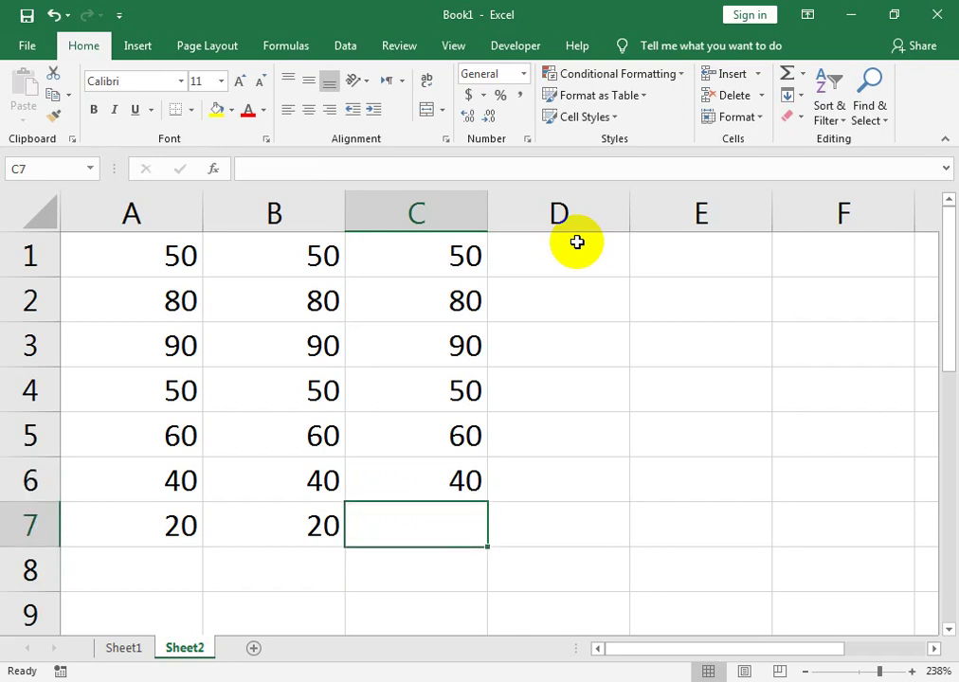
- Insert the AutoSum formula =SUM(C1:C6) in cell C7 again and reselect the cell
{"action": "key", "text": "alt+equal"}
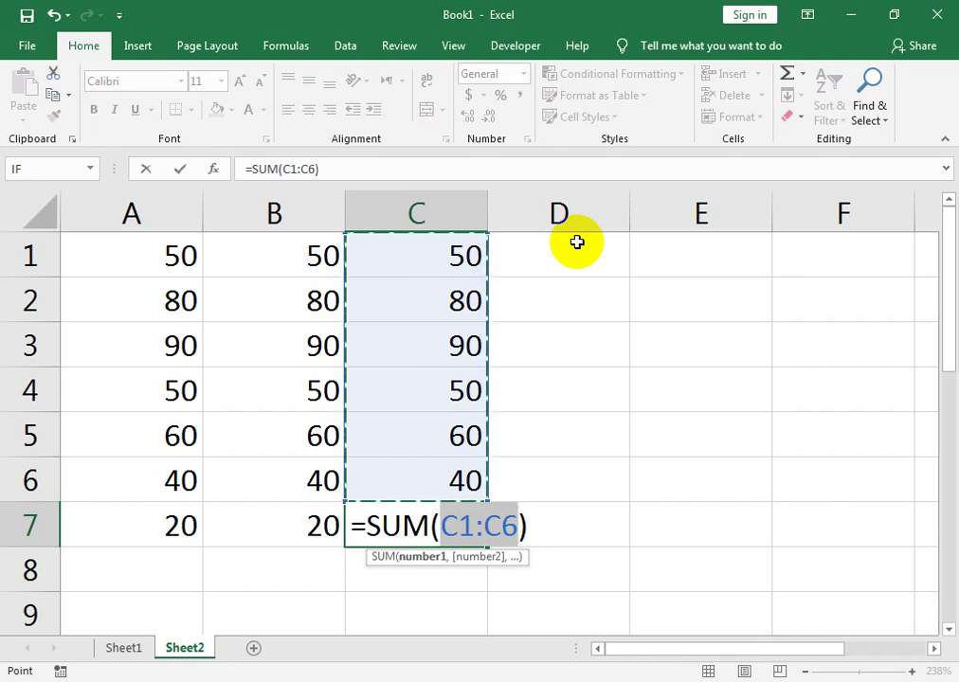
{"action": "key", "text": "Return"}
{"action": "key", "text": "Up"}
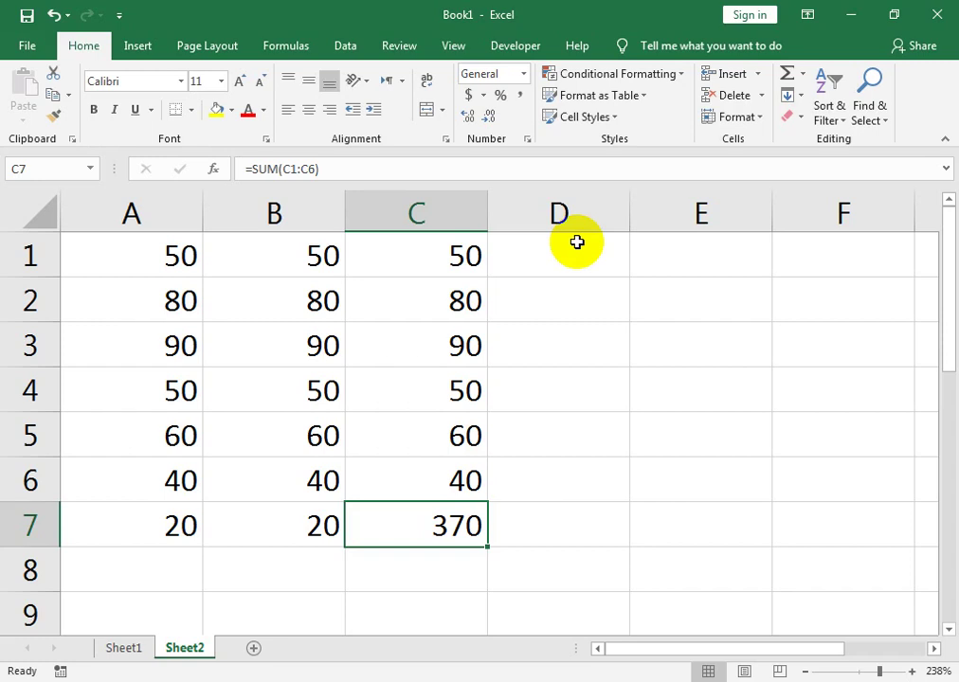
- Replace the total in C7 with an AutoSum over the range A1:C6, and clear the cell again
{"action": "key", "text": "alt+="}
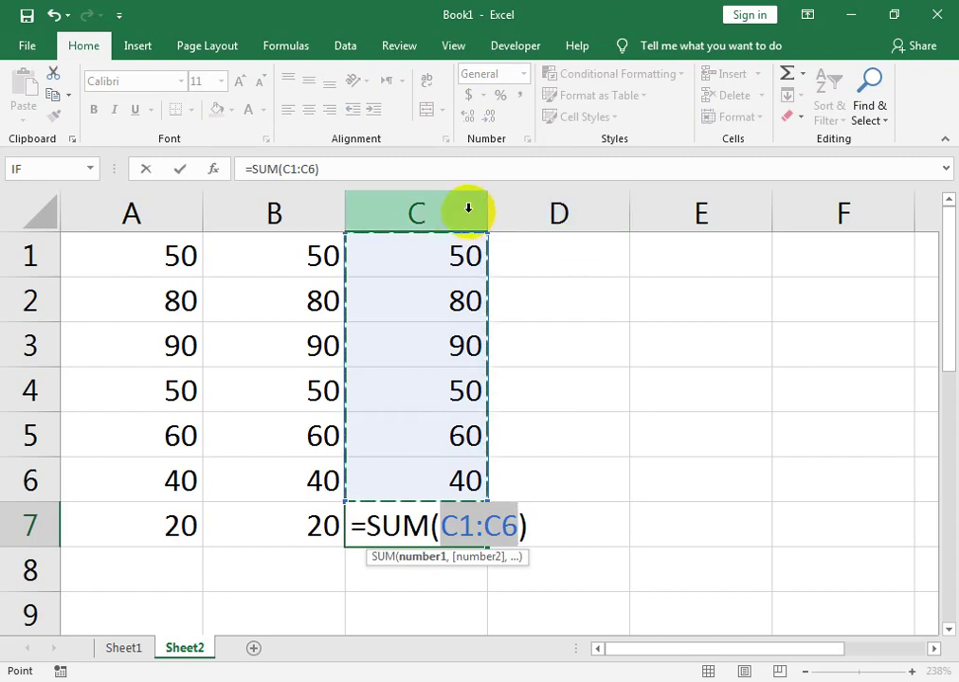
{"action": "left_click", "coordinate": [101, 244]}
{"action": "left_click_drag", "start_coordinate": [101, 244], "coordinate": [404, 482]}
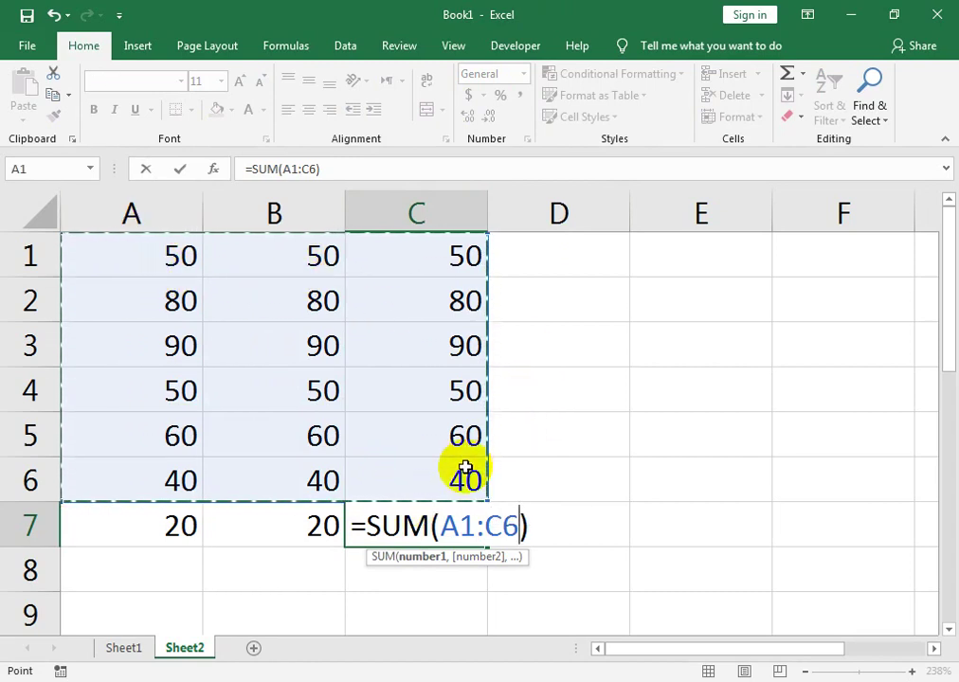
{"action": "key", "text": "Return"}
{"action": "left_click", "coordinate": [462, 533]}
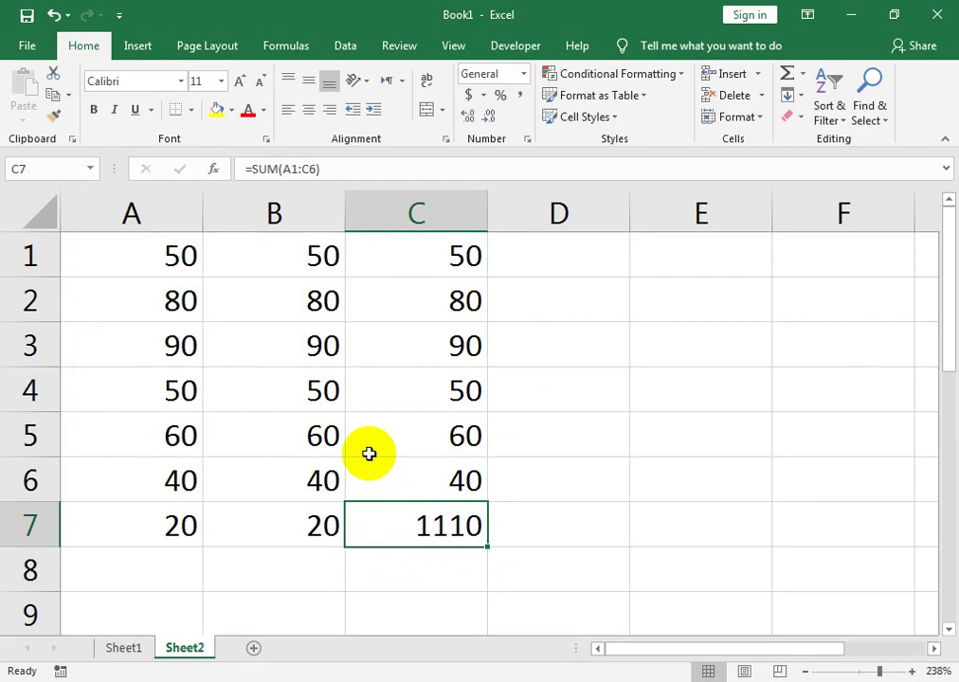
{"action": "key", "text": "Delete"}
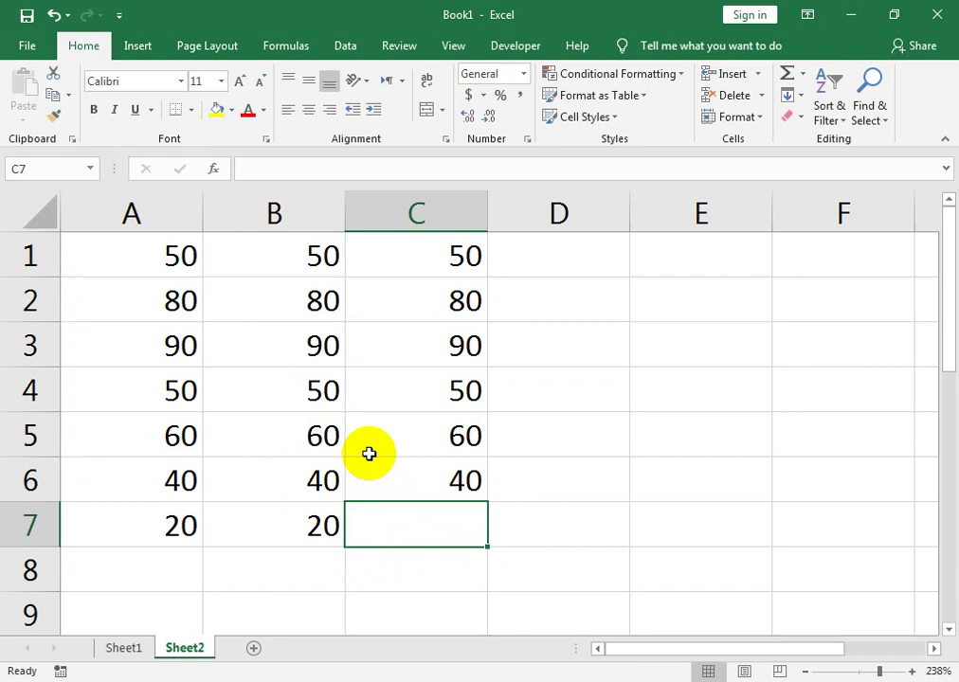
- Insert the AutoSum formula =SUM(A1:C1) in cell D1 and reselect that cell
{"action": "key", "text": "Right"}
{"action": "key", "text": "Up"}
{"action": "key", "text": "Up"}
{"action": "key", "text": "Up"}
{"action": "key", "text": "Up"}
{"action": "key", "text": "Up"}
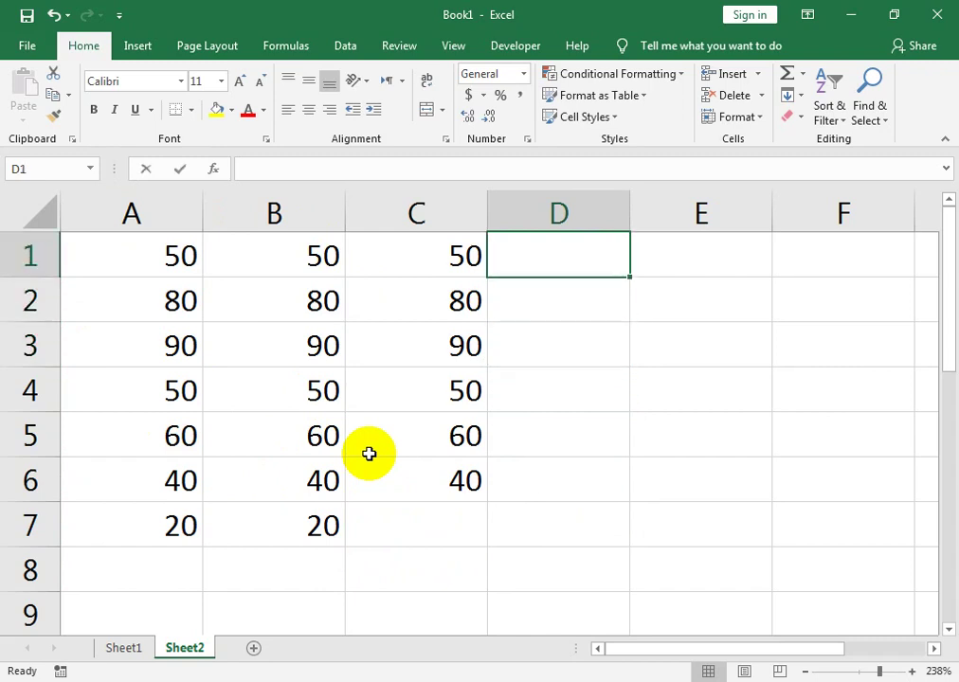
{"action": "key", "text": "alt+equal"}
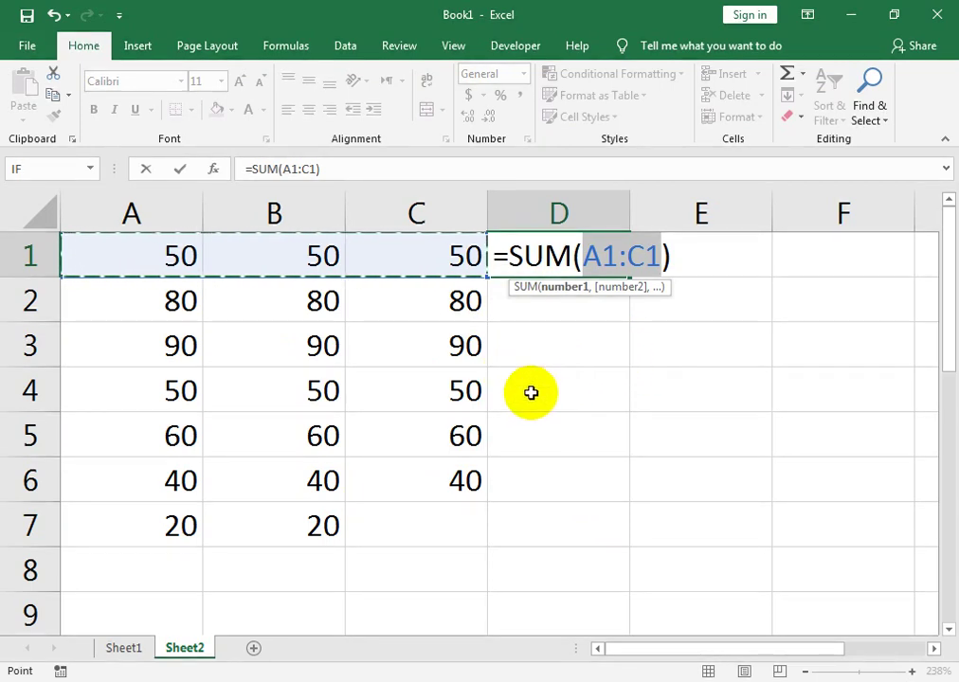
{"action": "key", "text": "Return"}
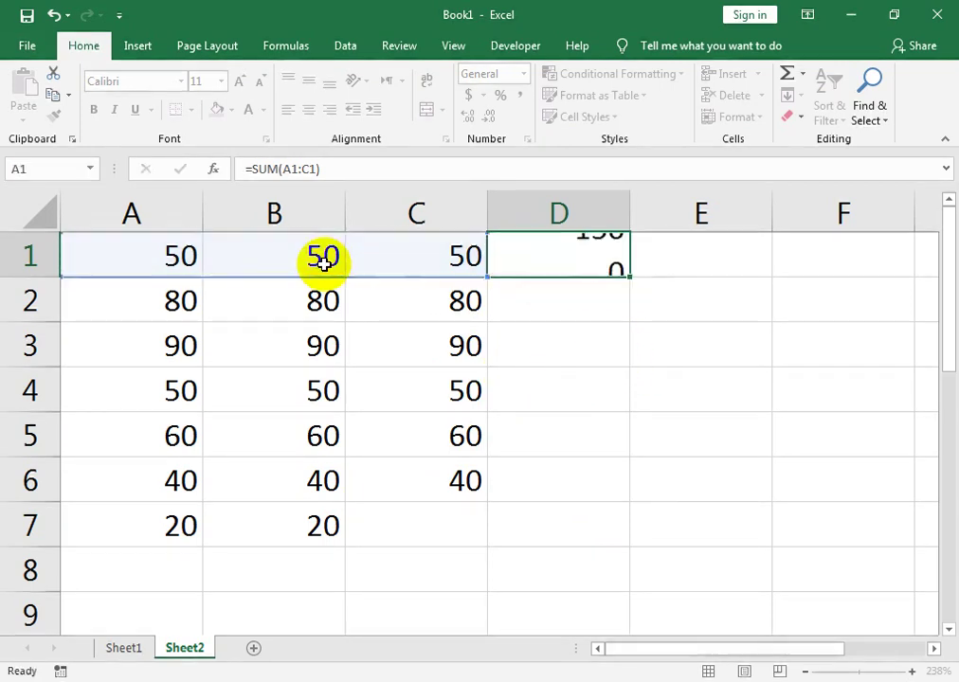
{"action": "left_click", "coordinate": [518, 251]}
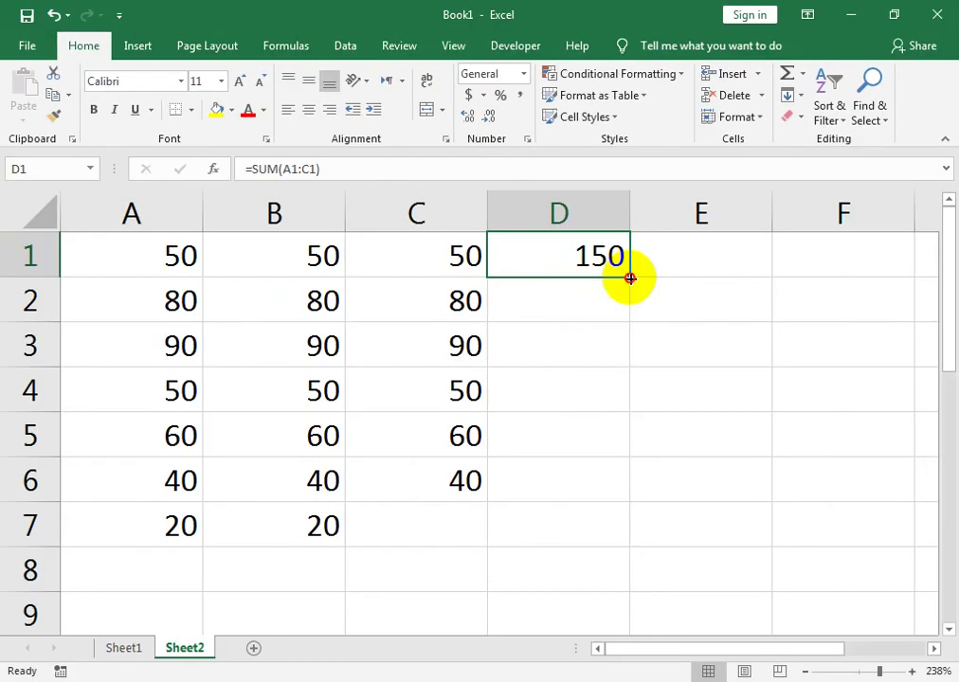
- Fill the SUM formula from D1 down through cell D6 and select cell D7
{"action": "left_click_drag", "start_coordinate": [482, 345], "coordinate": [616, 479]}
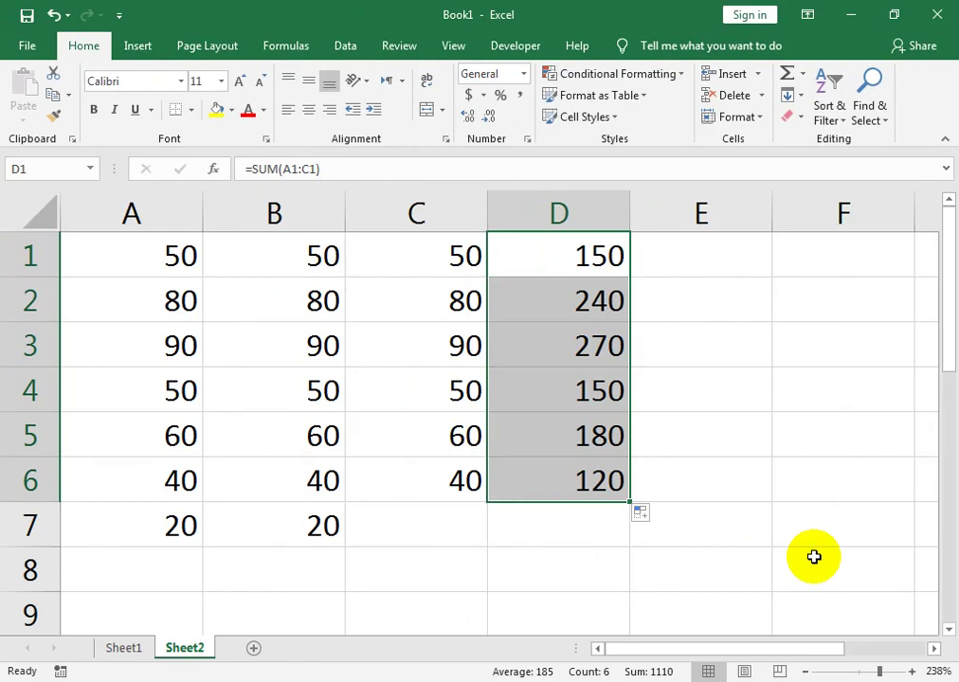
{"action": "key", "text": "Down"}
{"action": "key", "text": "Down"}
{"action": "key", "text": "Down"}
{"action": "key", "text": "Down"}
{"action": "key", "text": "Down"}
{"action": "key", "text": "Down"}
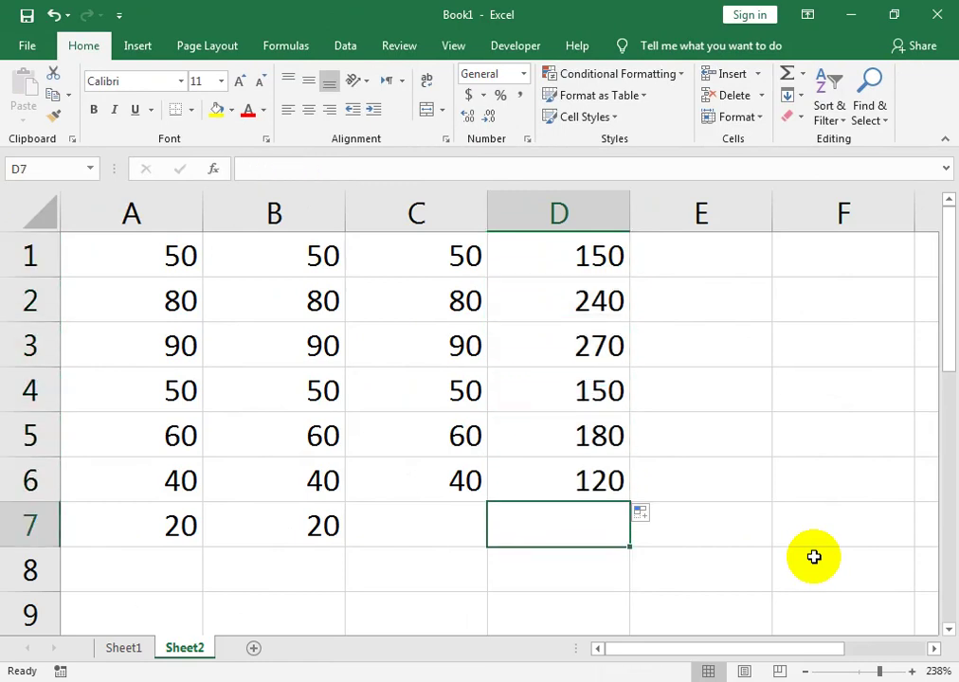
{"action": "type", "text": "mac("}
{"action": "key", "text": "BackSpace"}
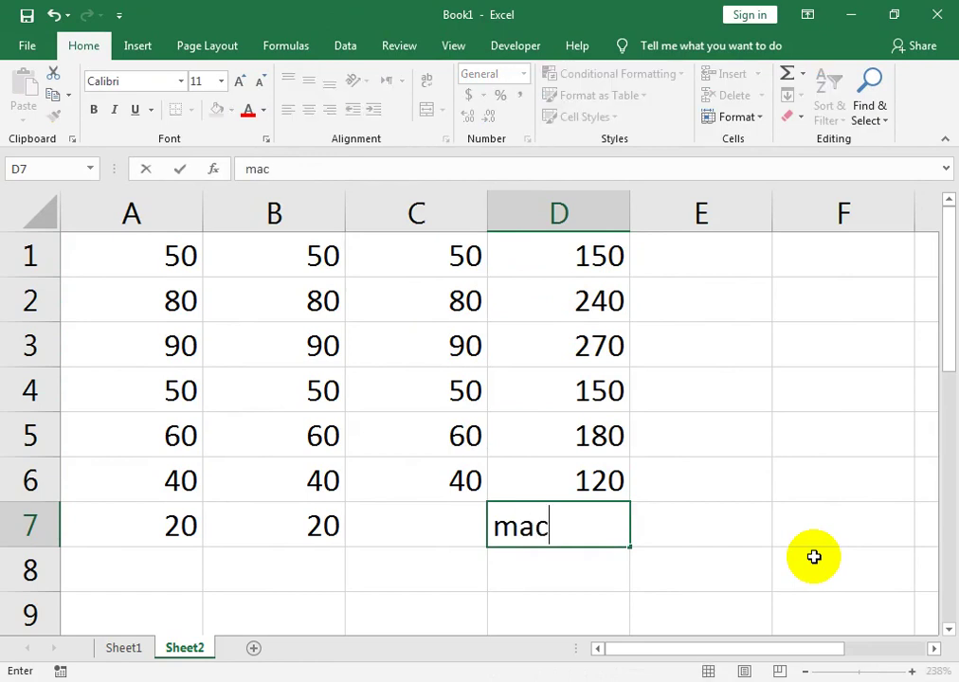
{"action": "key", "text": "BackSpace"}
{"action": "key", "text": "BackSpace"}
{"action": "key", "text": "BackSpace"}
- Enter the formula =MAX(D1:D6) in cell D7 and reselect that cell
{"action": "type", "text": "="}
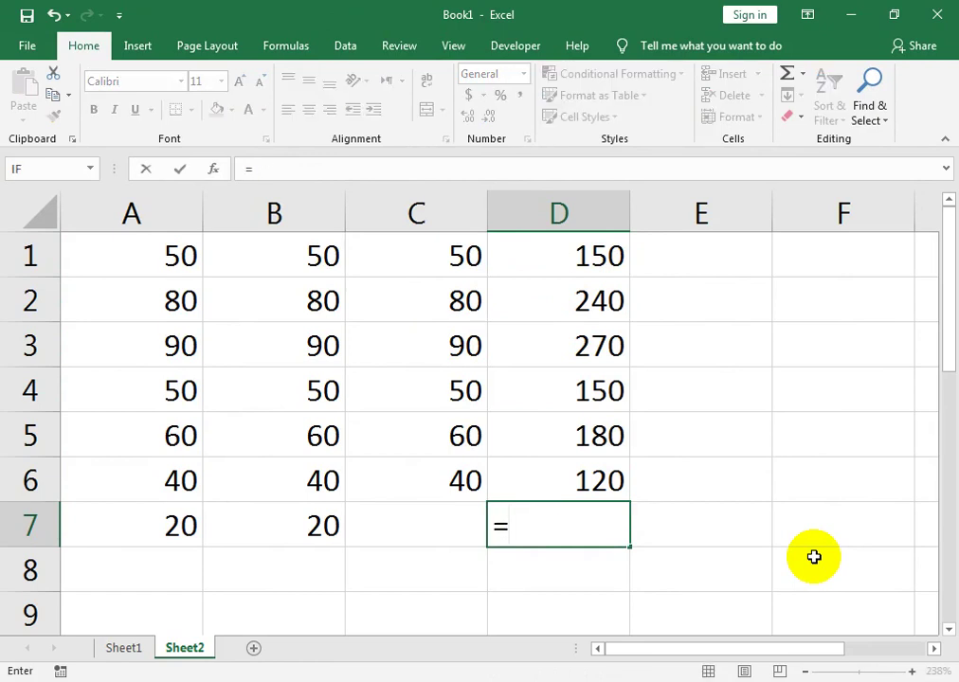
{"action": "type", "text": "MA"}
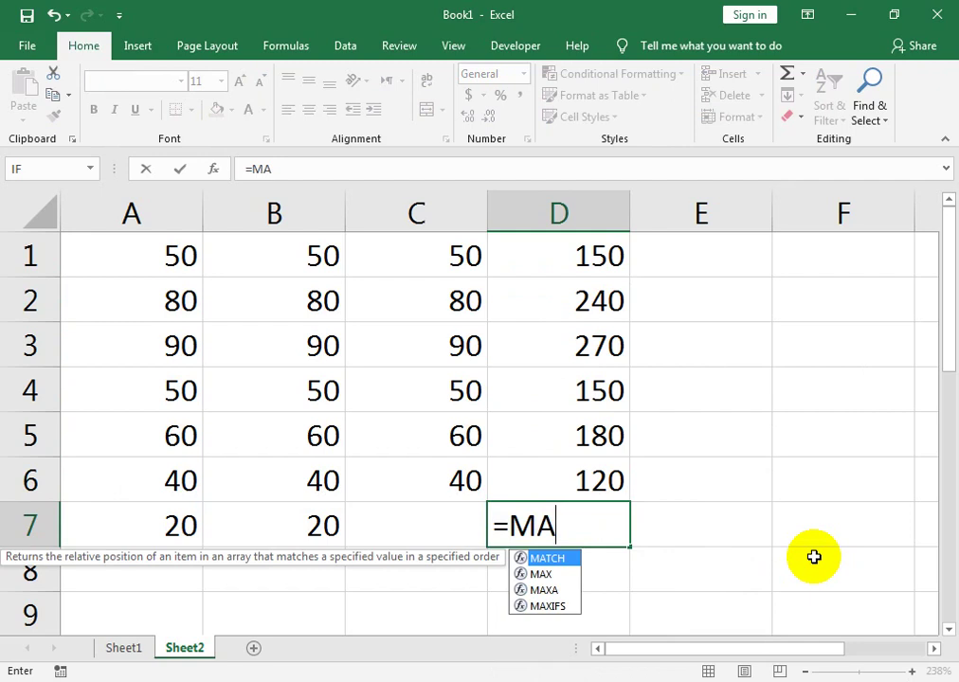
{"action": "key", "text": "Down"}
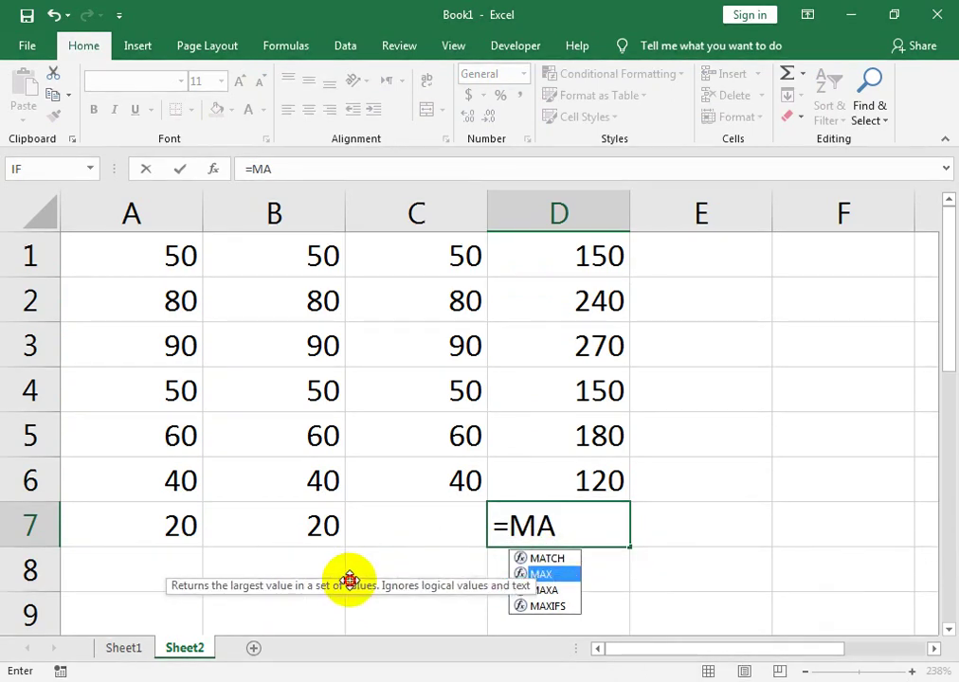
{"action": "double_click", "coordinate": [561, 575]}
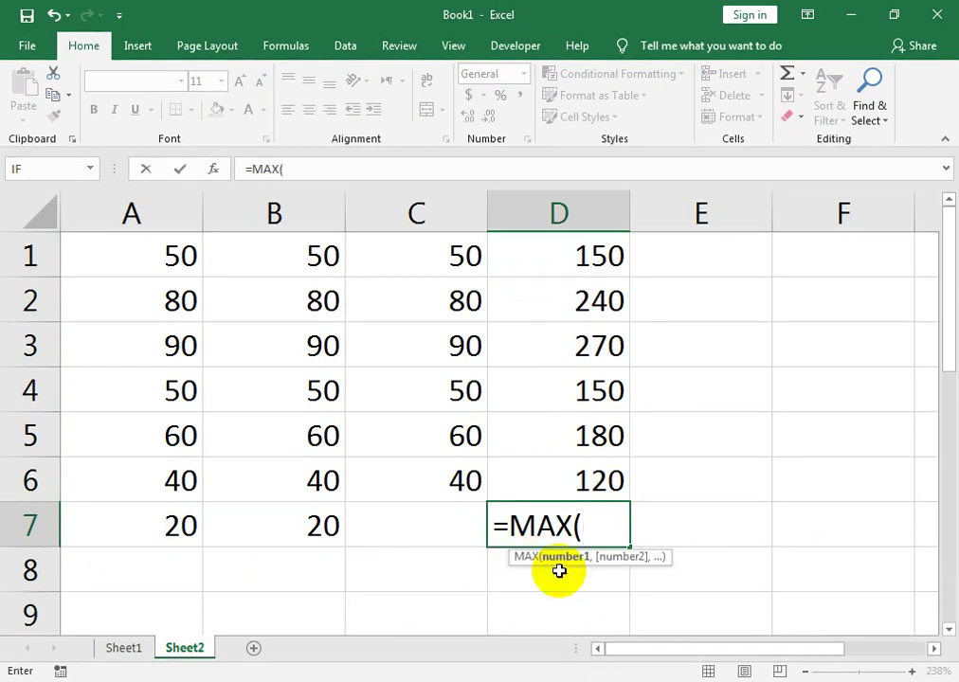
{"action": "key", "text": "BackSpace"}
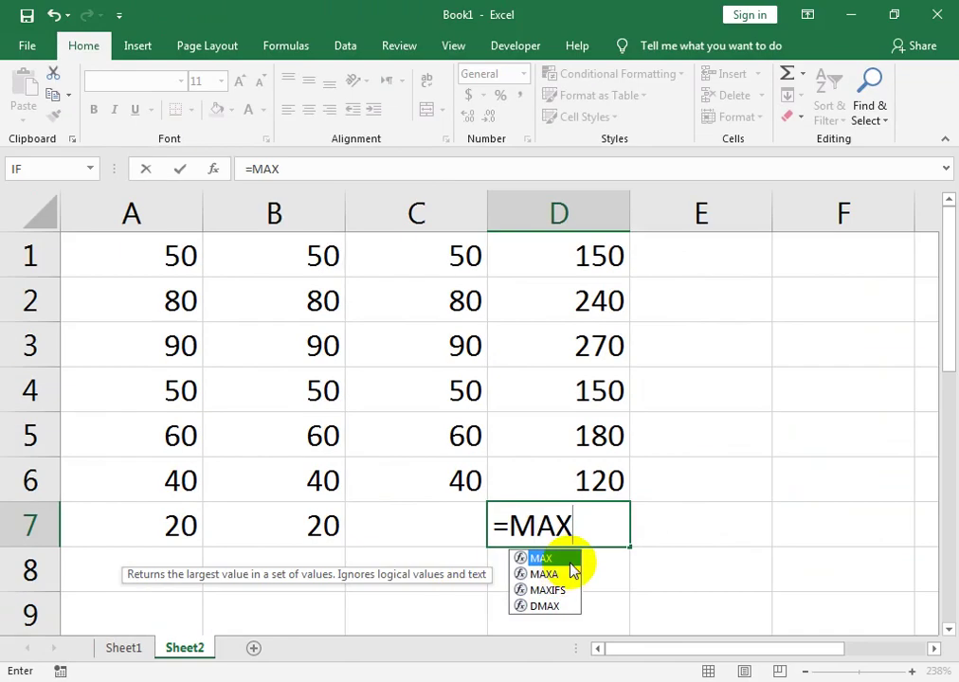
{"action": "double_click", "coordinate": [571, 561]}
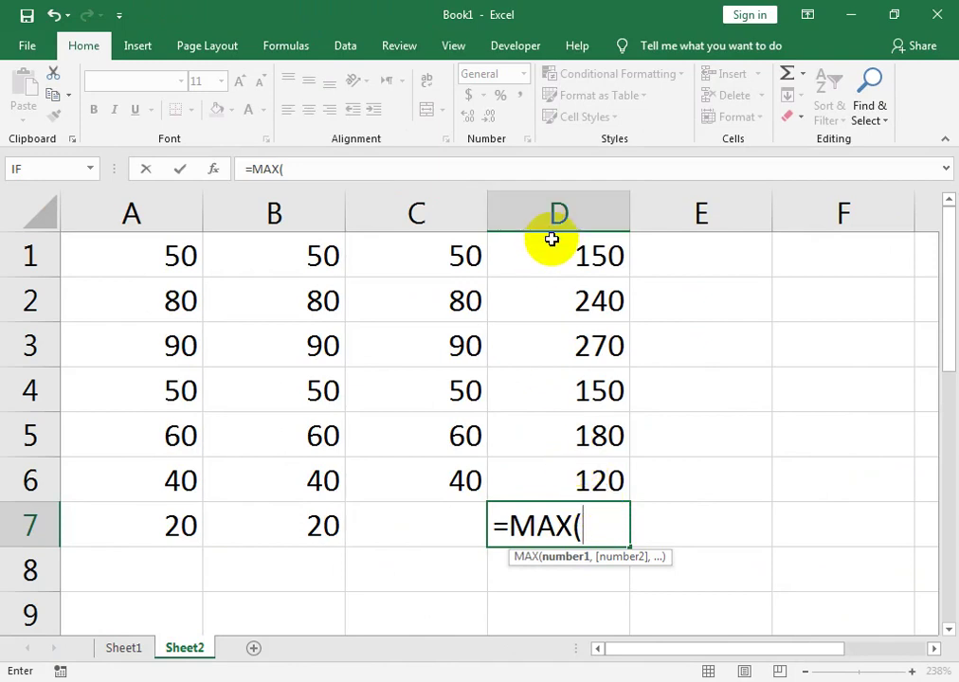
{"action": "left_click_drag", "start_coordinate": [547, 250], "coordinate": [552, 488]}
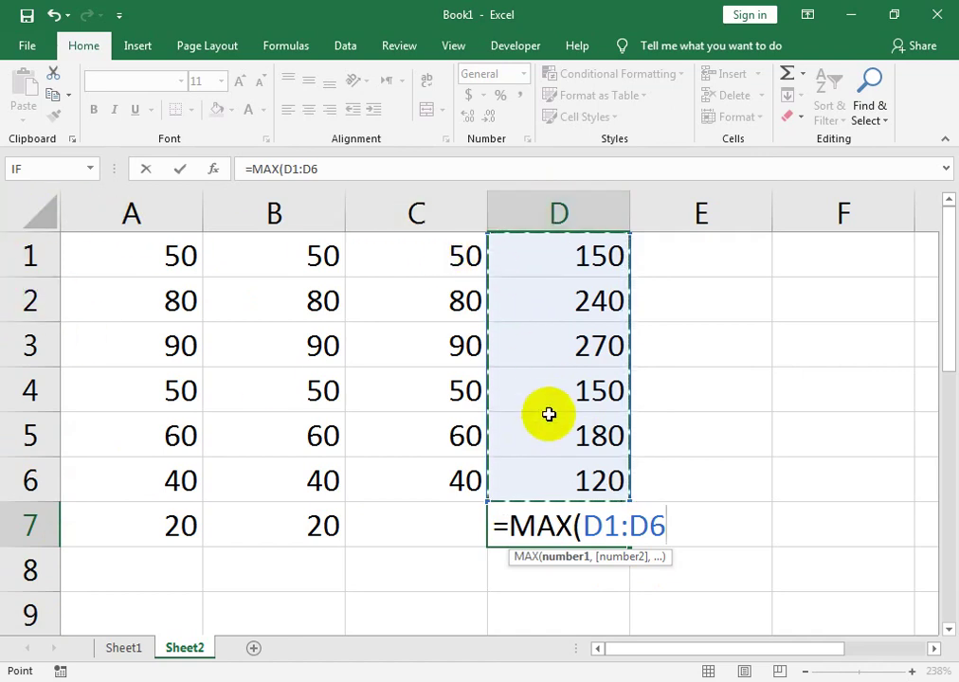
{"action": "type", "text": ")"}
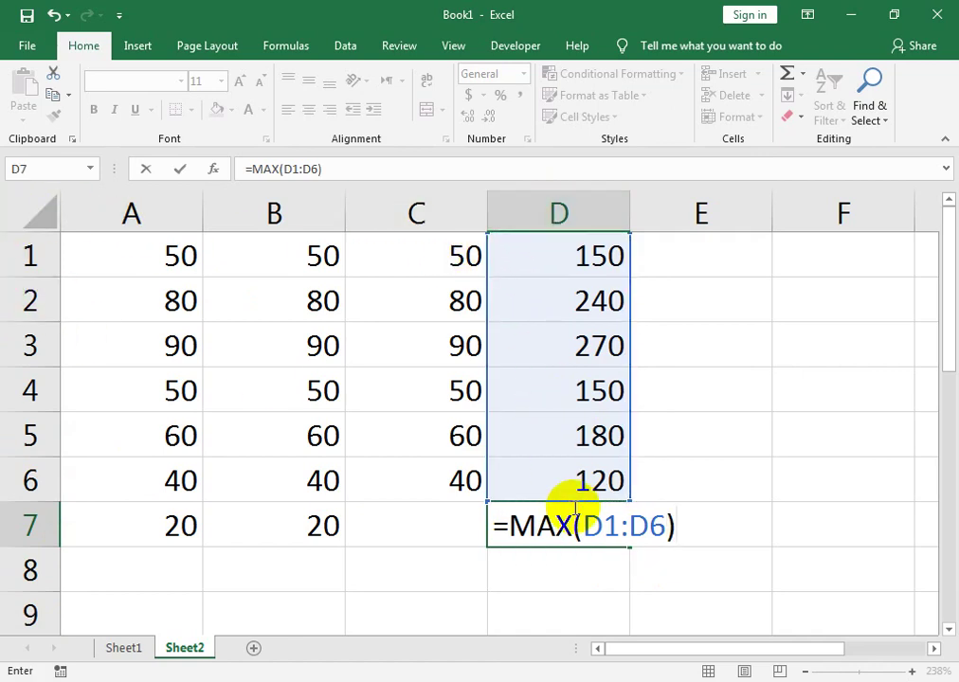
{"action": "key", "text": "Return"}
{"action": "left_click", "coordinate": [573, 508]}
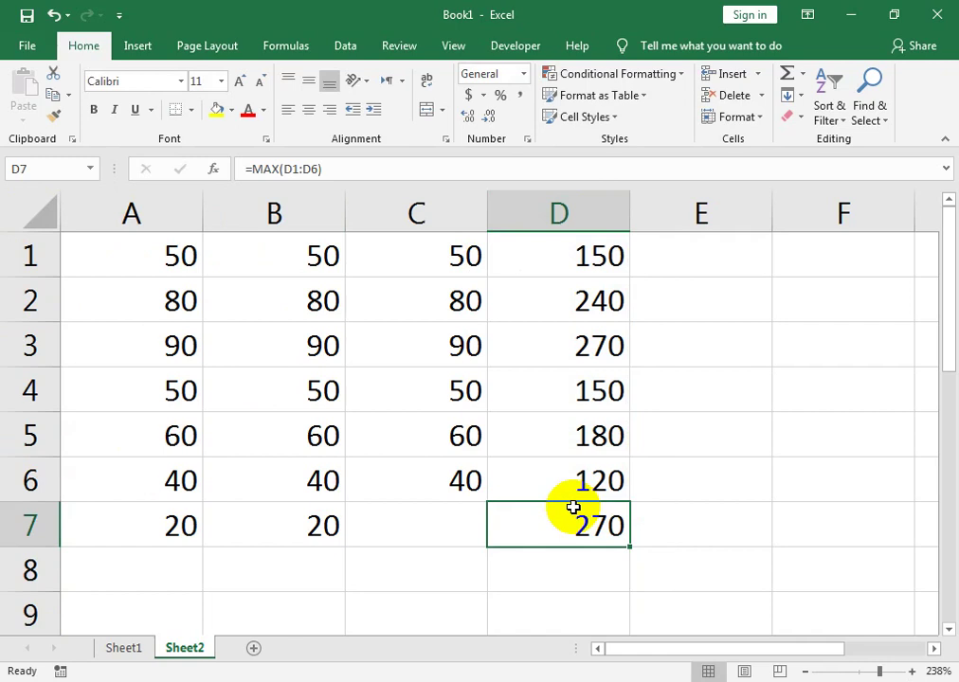
- Enter the formula =MIN(D1:D6) in cell D8 and reselect that cell
{"action": "key", "text": "Down"}
{"action": "type", "text": "=MIN"}
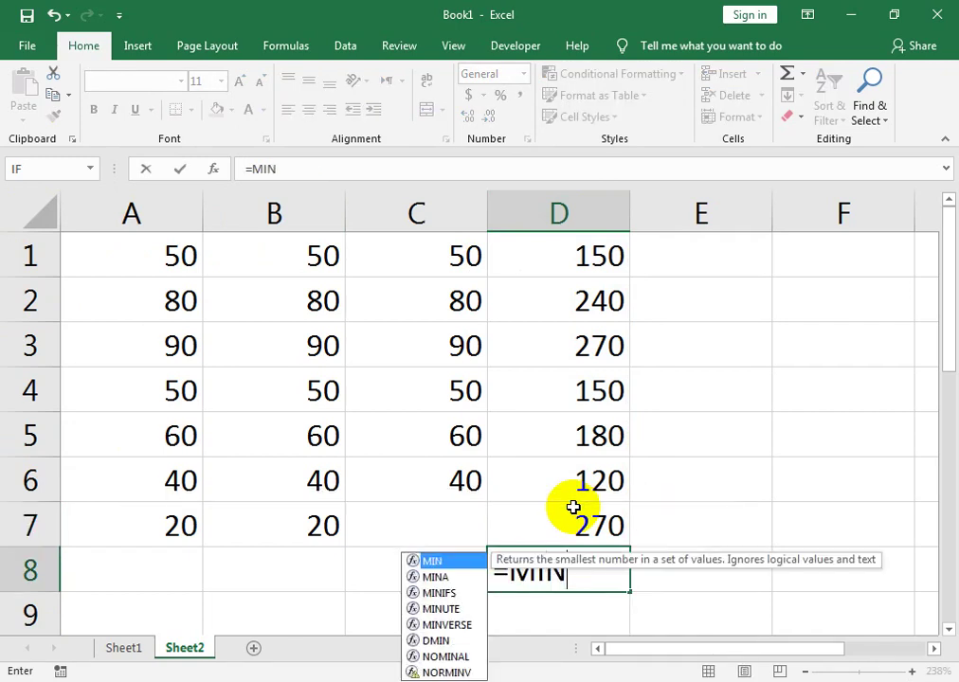
{"action": "type", "text": "("}
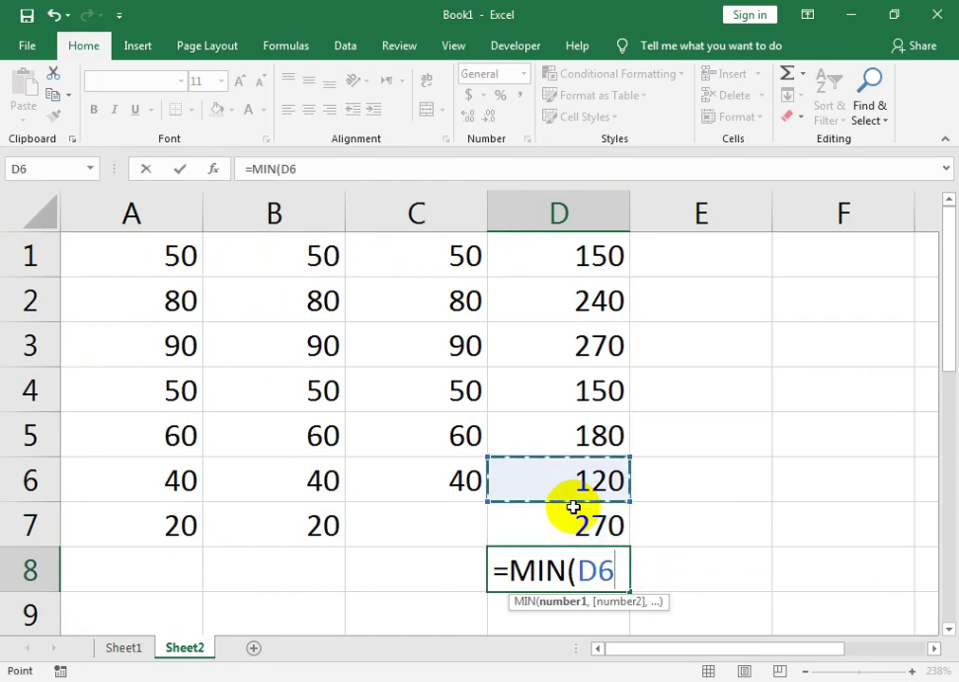
{"action": "key", "text": "shift+Up"}
{"action": "key", "text": "shift+Up"}
{"action": "key", "text": "shift+Up"}
{"action": "key", "text": "shift+Up"}
{"action": "key", "text": "shift+Up"}
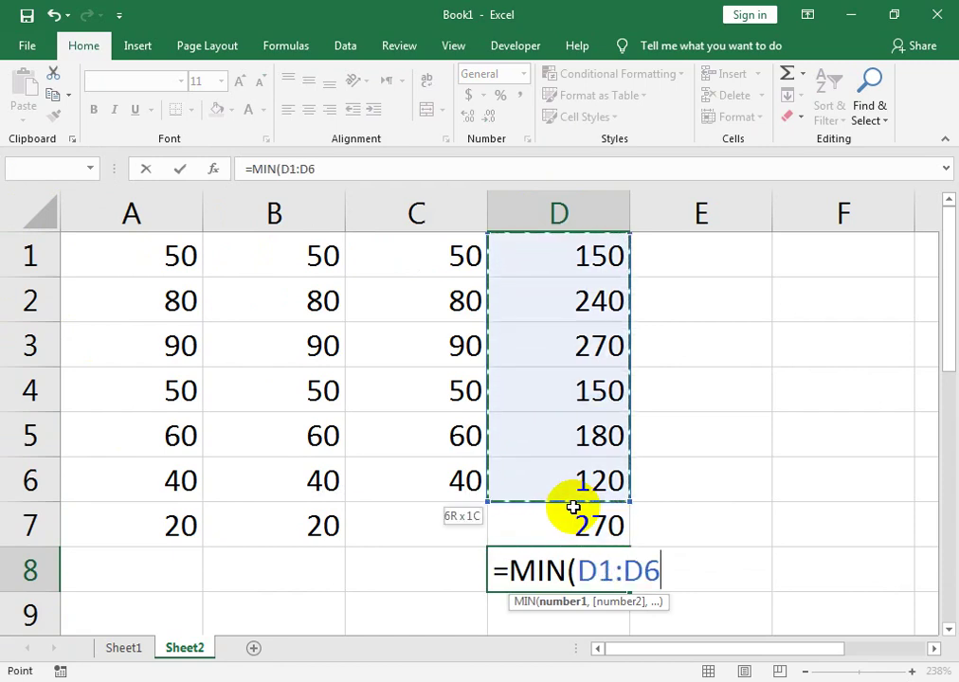
{"action": "type", "text": ")"}
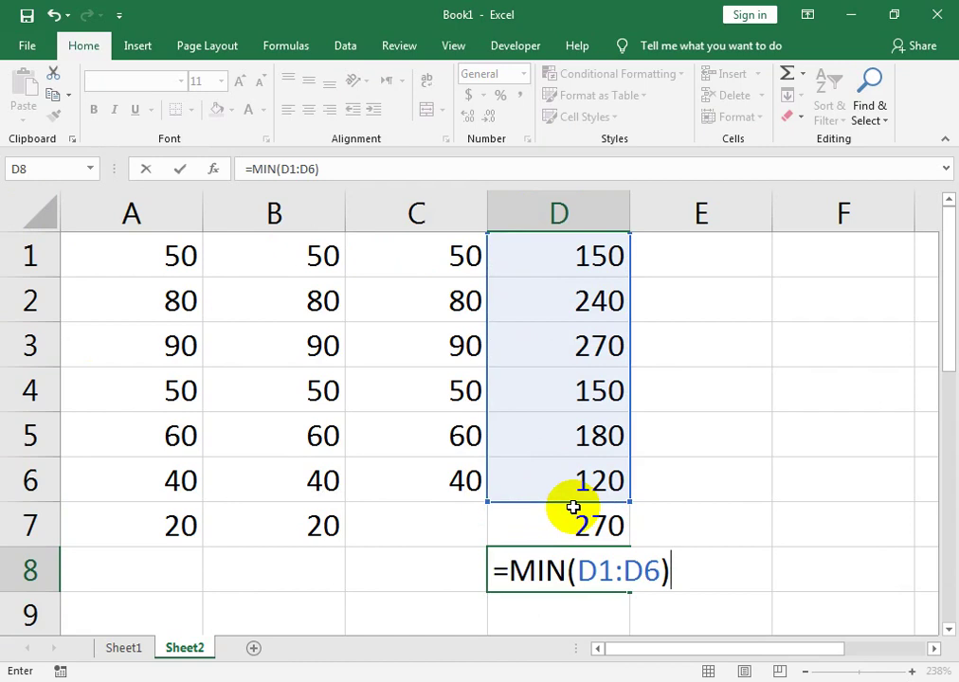
{"action": "key", "text": "Return"}
{"action": "key", "text": "Up"}
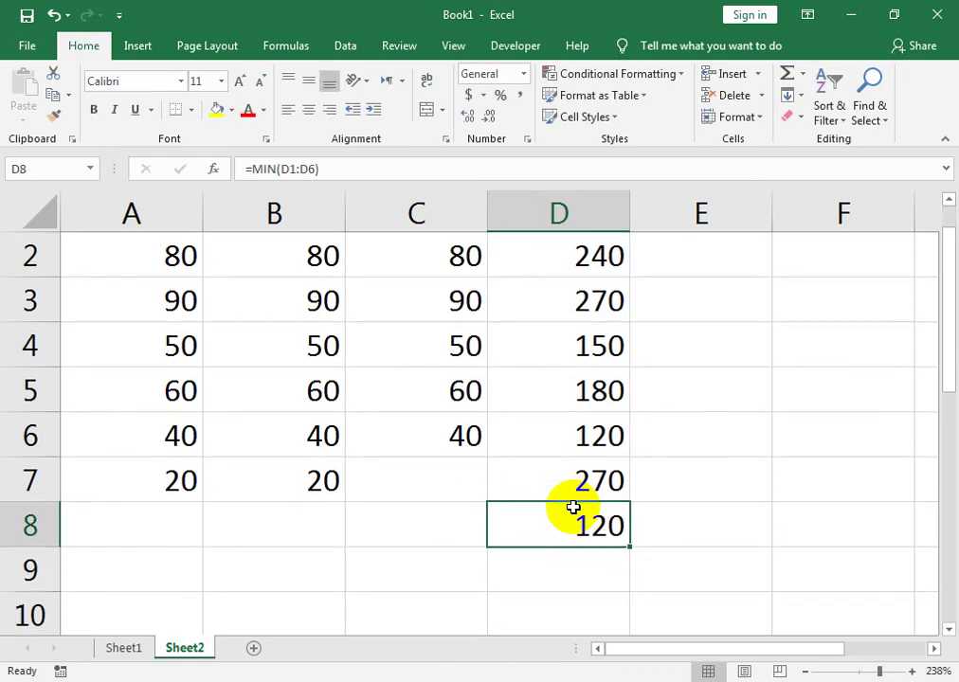
{"action": "key", "text": "ctrl+Up"}
{"action": "key", "text": "Right"}
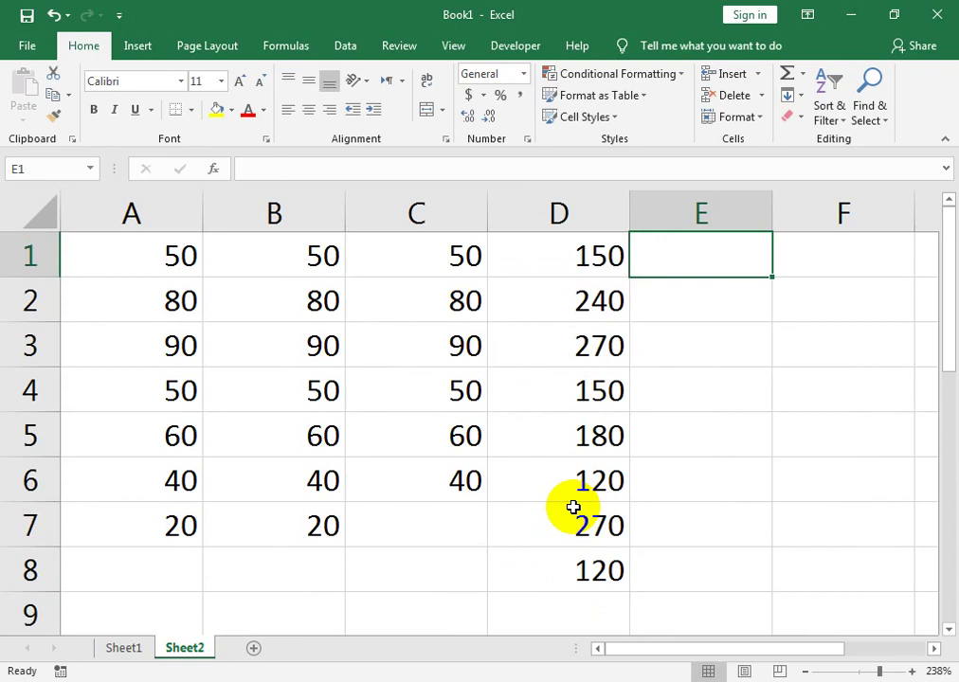
{"action": "key", "text": "Down"}
{"action": "key", "text": "Down"}
{"action": "key", "text": "Down"}
{"action": "key", "text": "Down"}
{"action": "key", "text": "Down"}
{"action": "key", "text": "Down"}
{"action": "key", "text": "Left"}
{"action": "key", "text": "Right"}
- Enter the formula =LARGE(D1:D6,1) in cell F3 to find the largest row total
{"action": "key", "text": "Up"}
{"action": "key", "text": "Up"}
{"action": "key", "text": "Up"}
{"action": "key", "text": "Up"}
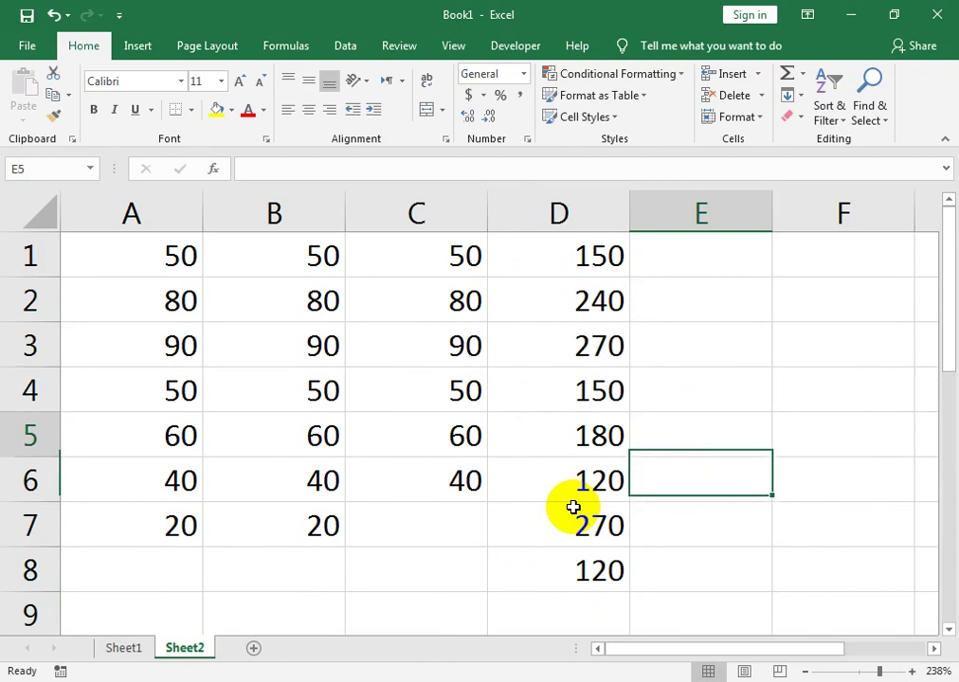
{"action": "key", "text": "Right"}
{"action": "type", "text": "="}
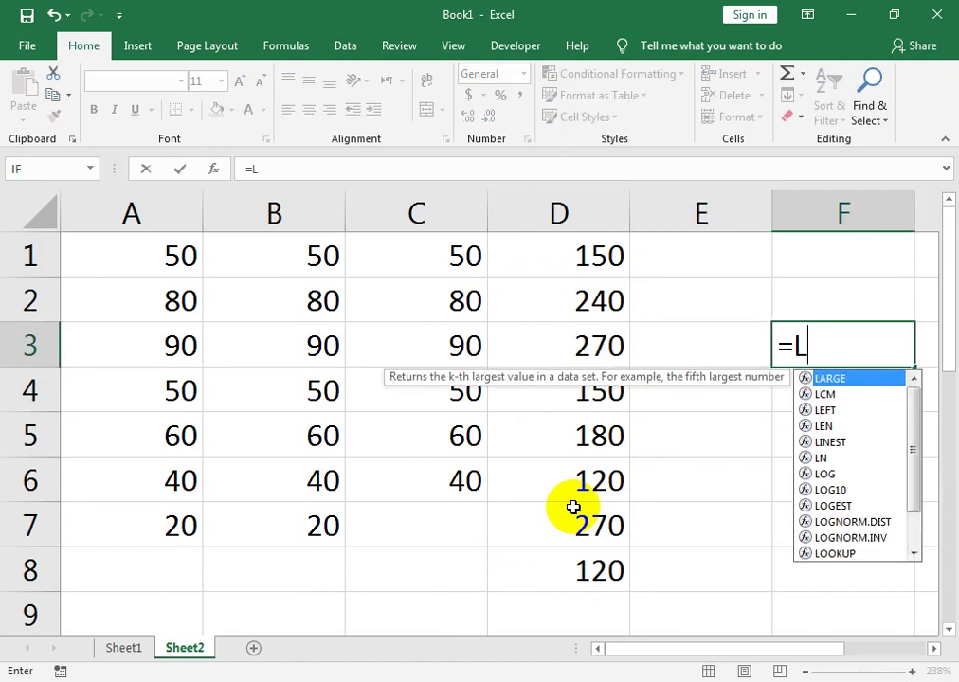
{"action": "type", "text": "L"}
{"action": "key", "text": "Tab"}
{"action": "key", "text": "Left"}
{"action": "key", "text": "Left"}
{"action": "key", "text": "Up"}
{"action": "key", "text": "Up"}
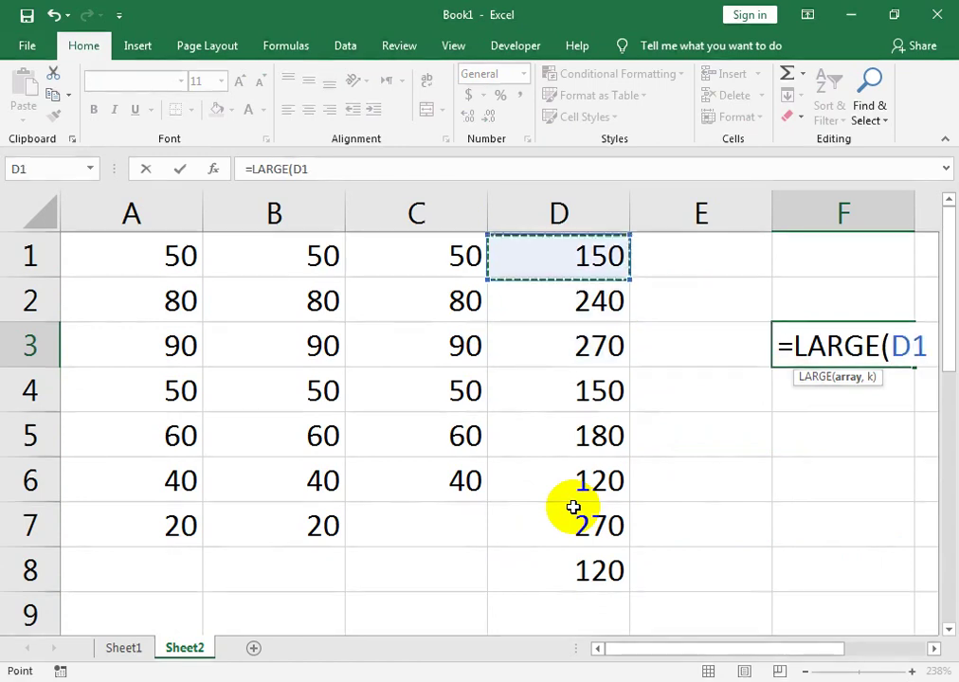
{"action": "key", "text": "shift+Down"}
{"action": "key", "text": "shift+Down"}
{"action": "key", "text": "shift+Down"}
{"action": "key", "text": "shift+Down"}
{"action": "key", "text": "shift+Down"}
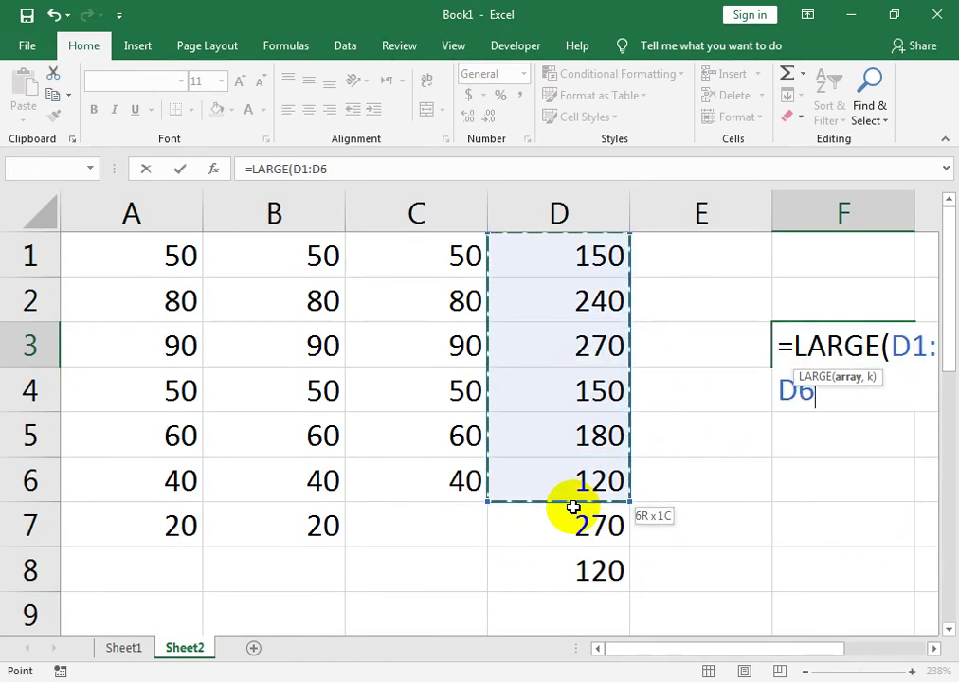
{"action": "type", "text": ","}
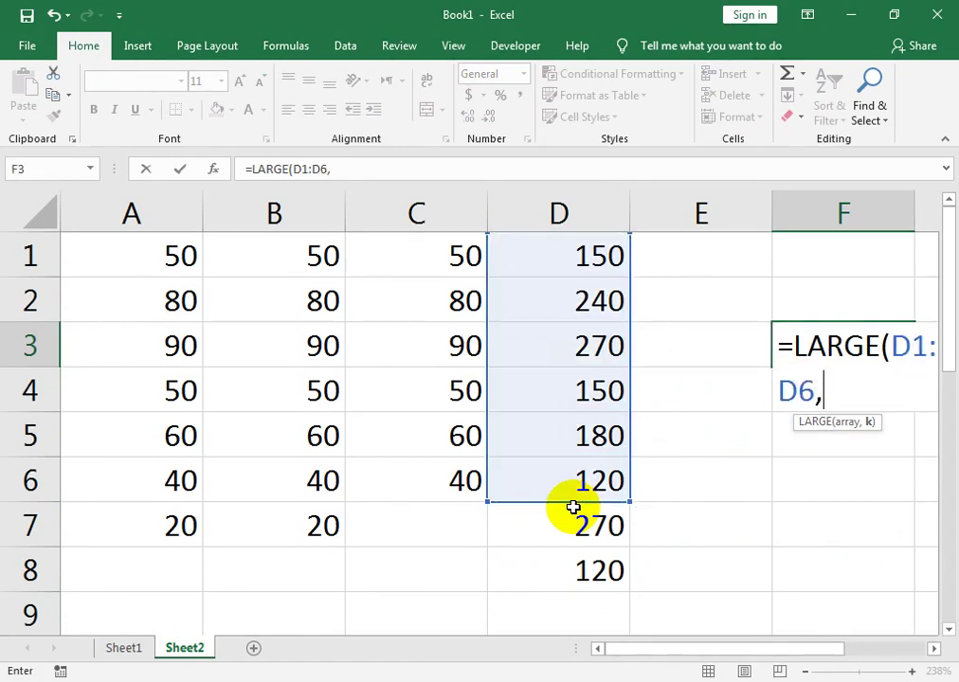
{"action": "type", "text": "1)"}
{"action": "key", "text": "Return"}
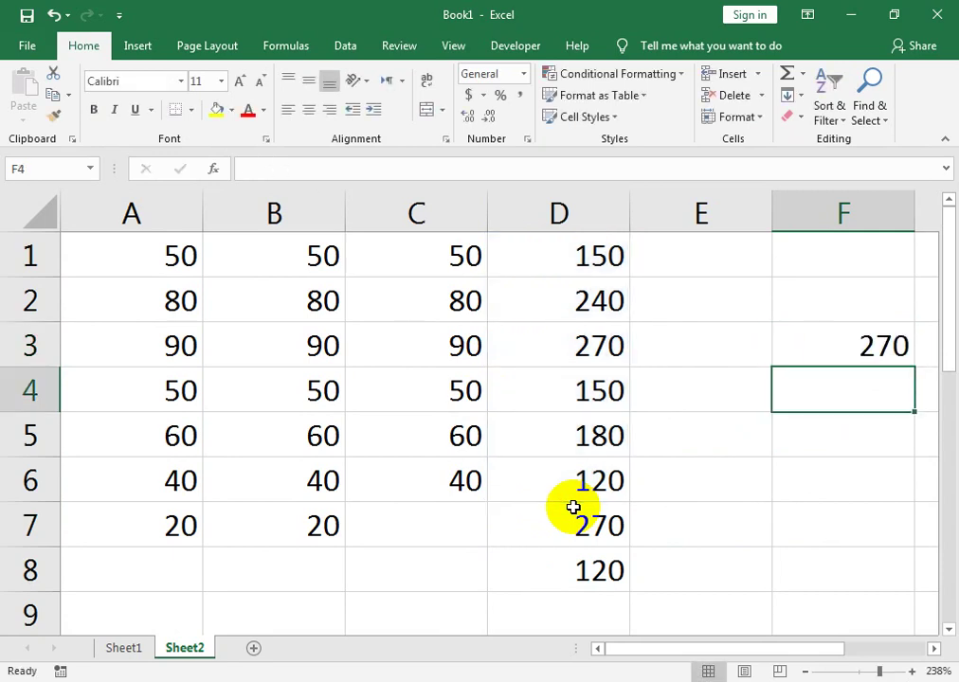
- Edit the LARGE formula in F3 so its k argument is 2
{"action": "key", "text": "Up"}
{"action": "key", "text": "F2"}
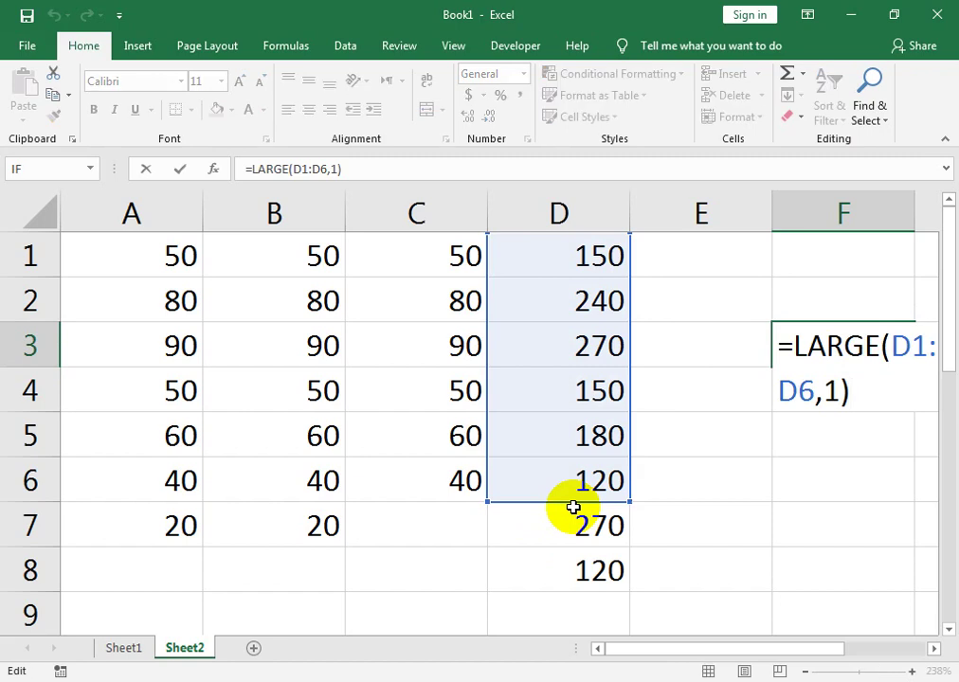
{"action": "key", "text": "Left"}
{"action": "key", "text": "BackSpace"}
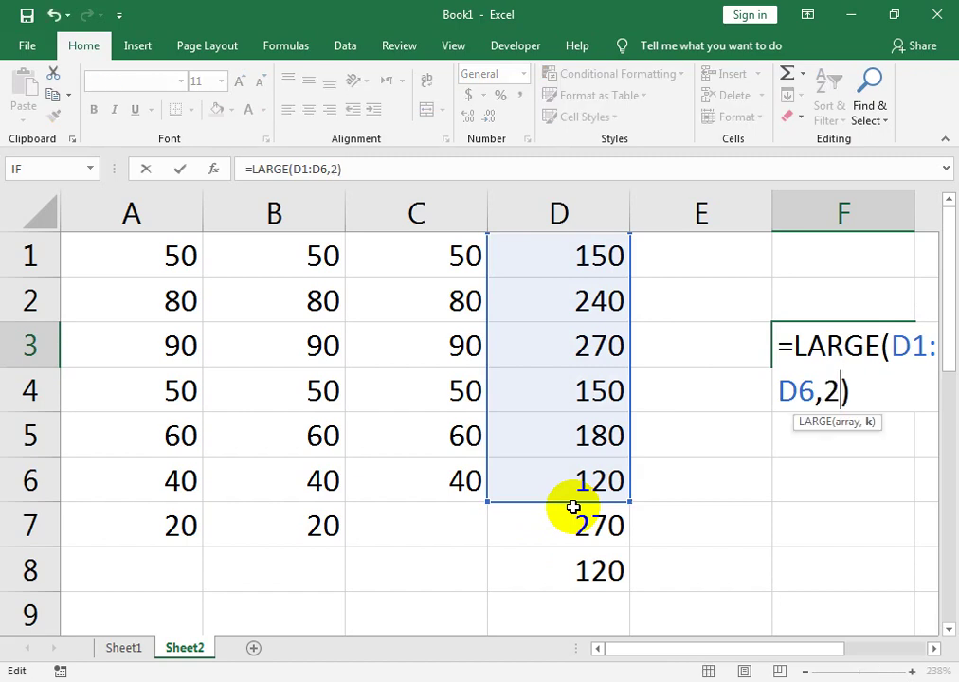
{"action": "key", "text": "Return"}
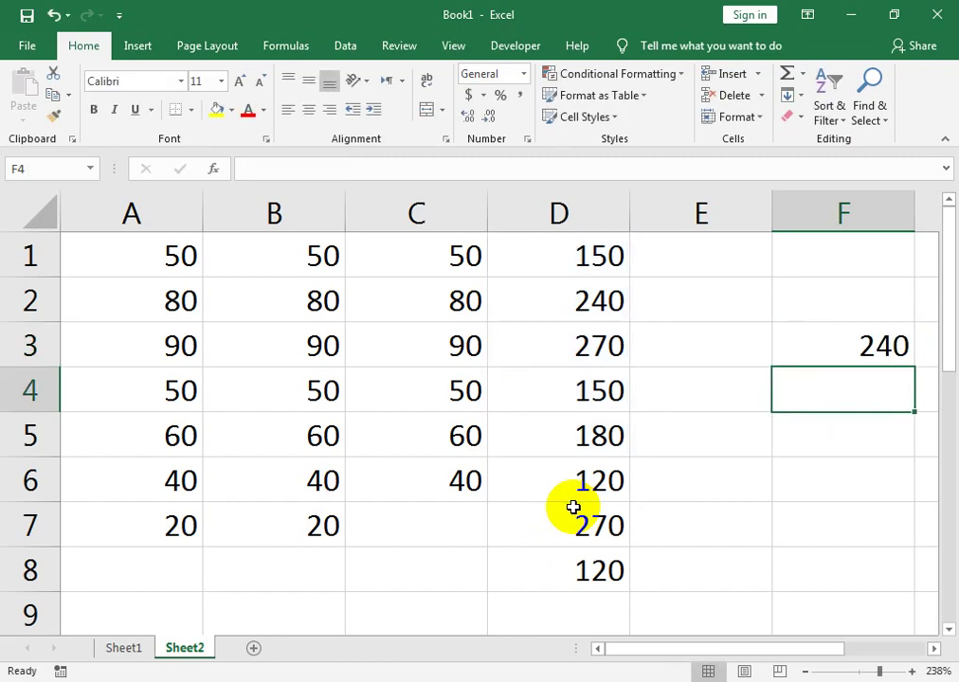
- Examine the row totals in column D against the LARGE result in cell F3
{"action": "key", "text": "Left"}
{"action": "key", "text": "Left"}
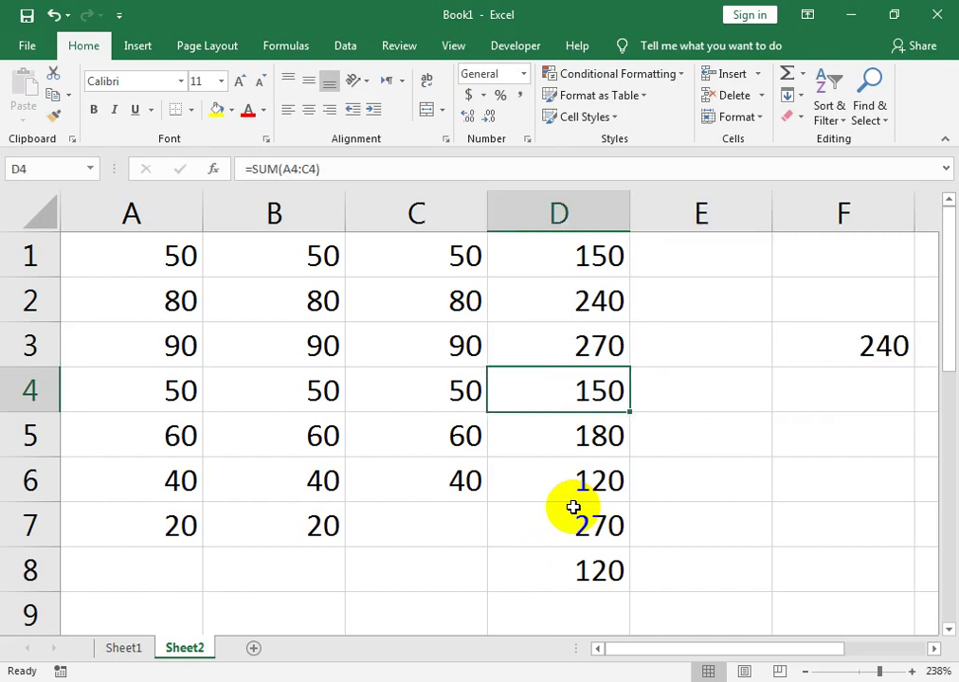
{"action": "key", "text": "Left"}
{"action": "key", "text": "Up"}
{"action": "key", "text": "Up"}
{"action": "key", "text": "Right"}
{"action": "key", "text": "Down"}
{"action": "key", "text": "Down"}
{"action": "key", "text": "Down"}
{"action": "key", "text": "Down"}
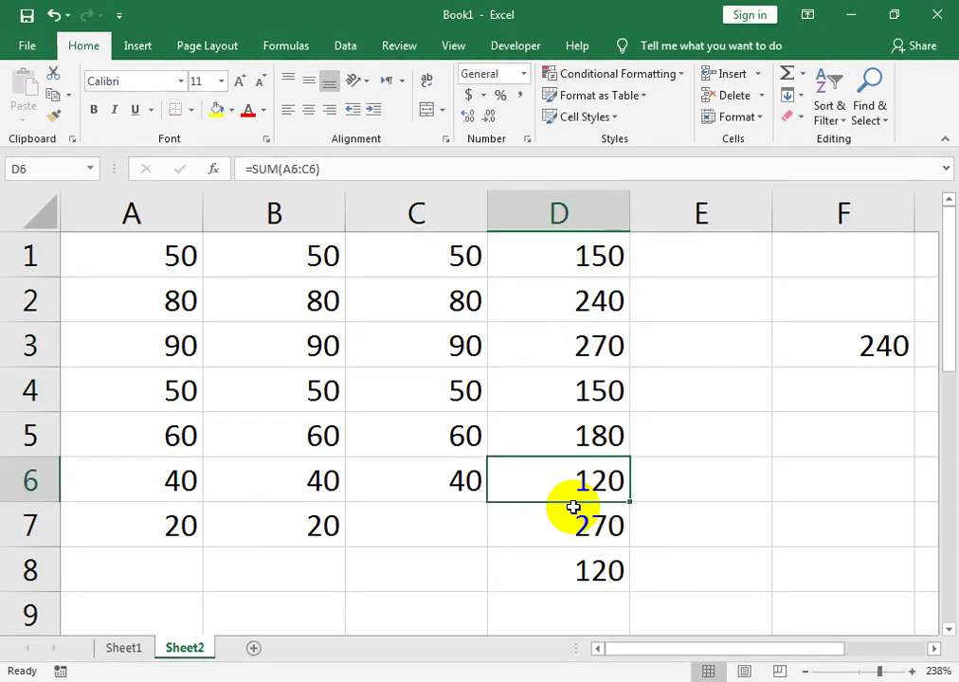
{"action": "key", "text": "Right"}
{"action": "key", "text": "Up"}
{"action": "key", "text": "Right"}
{"action": "key", "text": "Up"}
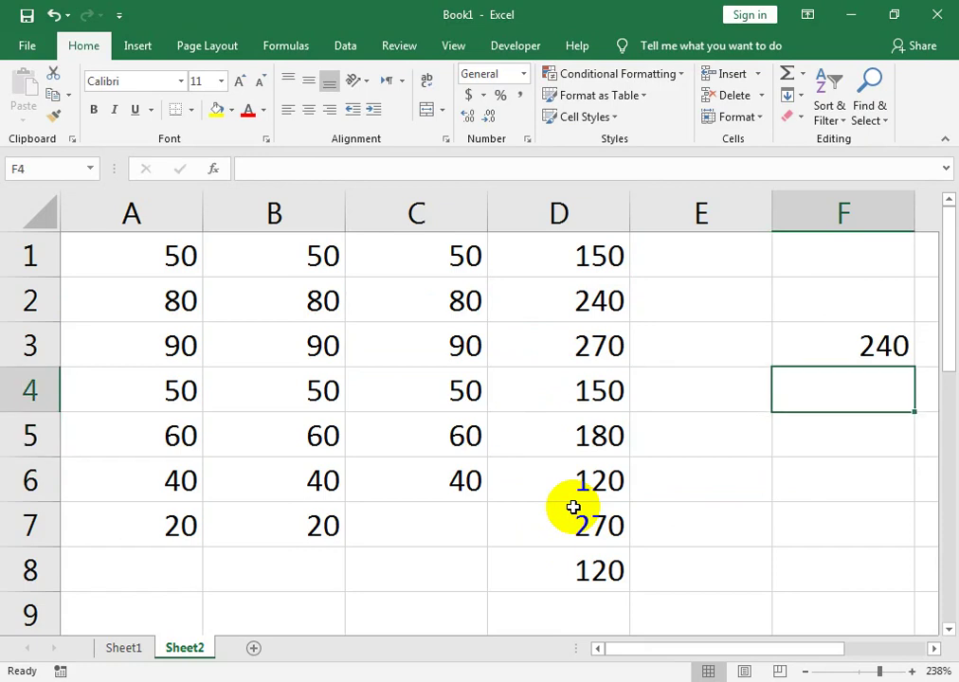
- Change the k argument of the LARGE formula in F3 to 3, and clear the cell
{"action": "key", "text": "Up"}
{"action": "key", "text": "F2"}
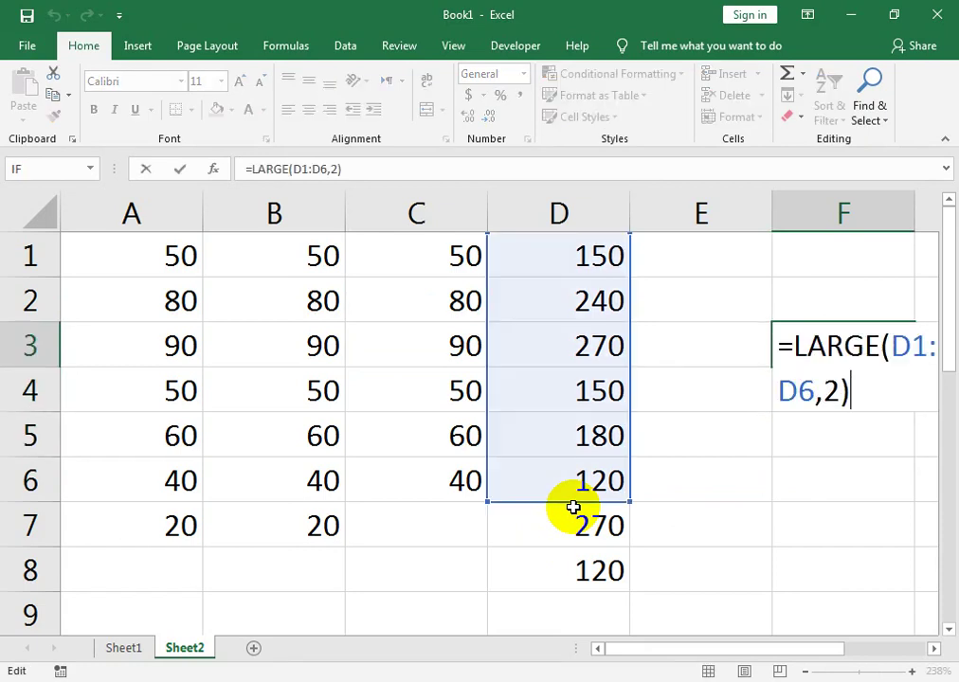
{"action": "type", "text": "3"}
{"action": "key", "text": "Return"}
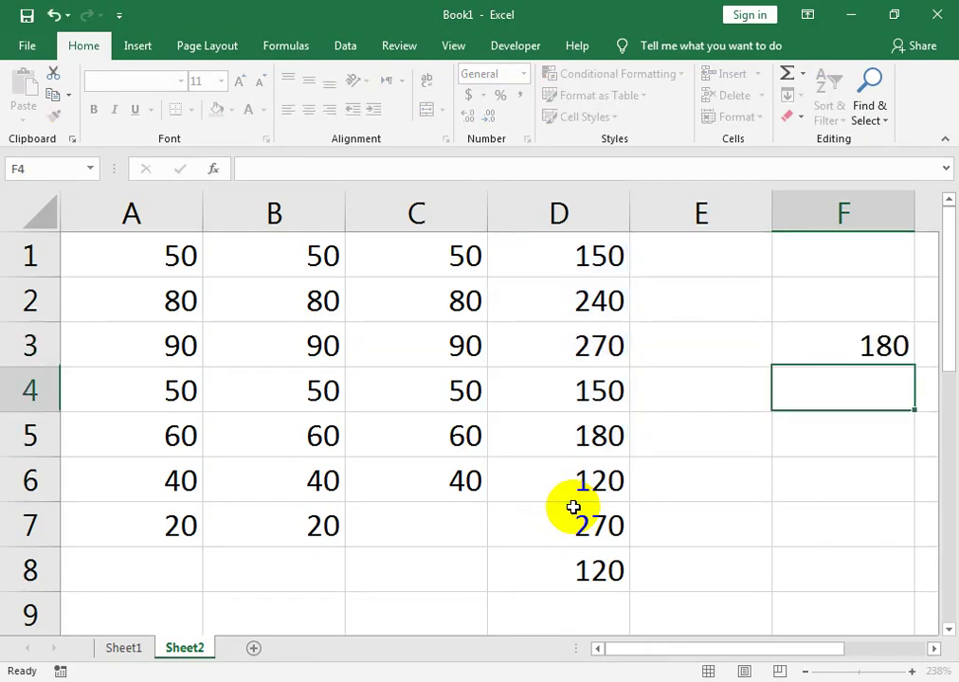
{"action": "key", "text": "Up"}
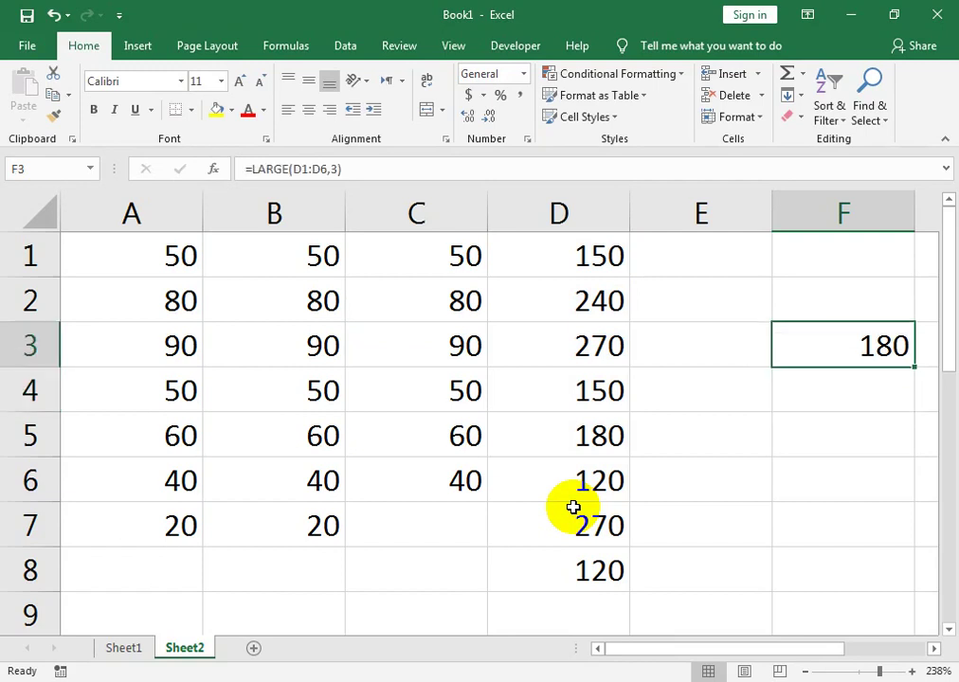
{"action": "key", "text": "Delete"}
- Enter the rank numbers 1, 2, 3, 4 and 5 in cells E3 to E7 and select cell E2
{"action": "key", "text": "Left"}
{"action": "type", "text": "1"}
{"action": "key", "text": "Return"}
{"action": "type", "text": "2"}
{"action": "key", "text": "Return"}
{"action": "type", "text": "3"}
{"action": "key", "text": "Return"}
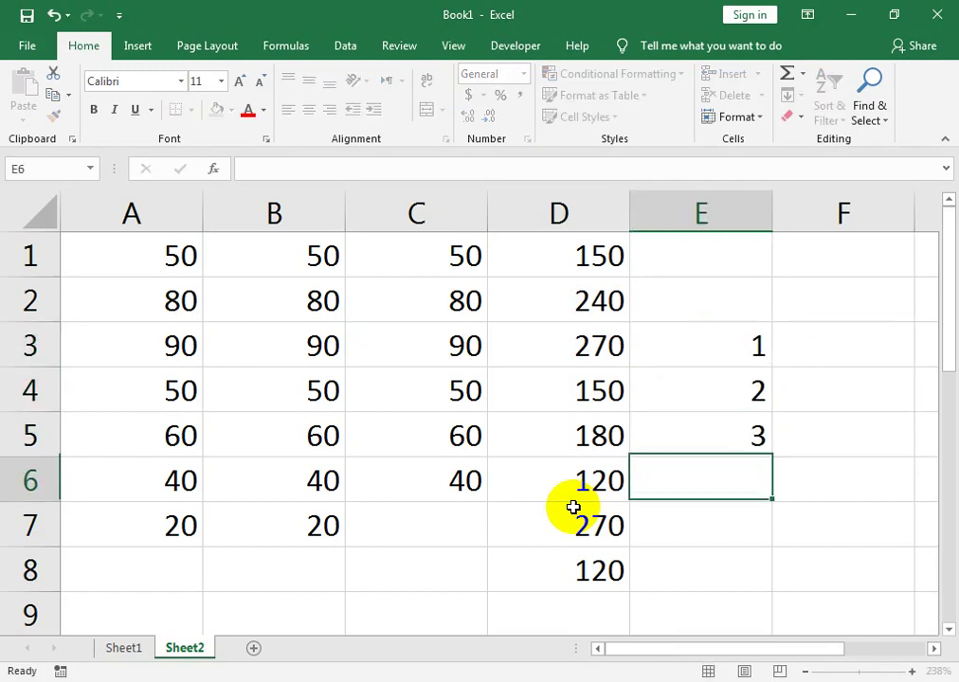
{"action": "type", "text": "4"}
{"action": "key", "text": "Return"}
{"action": "type", "text": "5"}
{"action": "key", "text": "Return"}
{"action": "key", "text": "Up"}
{"action": "key", "text": "Up"}
{"action": "key", "text": "Up"}
{"action": "key", "text": "Up"}
{"action": "key", "text": "Up"}
{"action": "key", "text": "Up"}
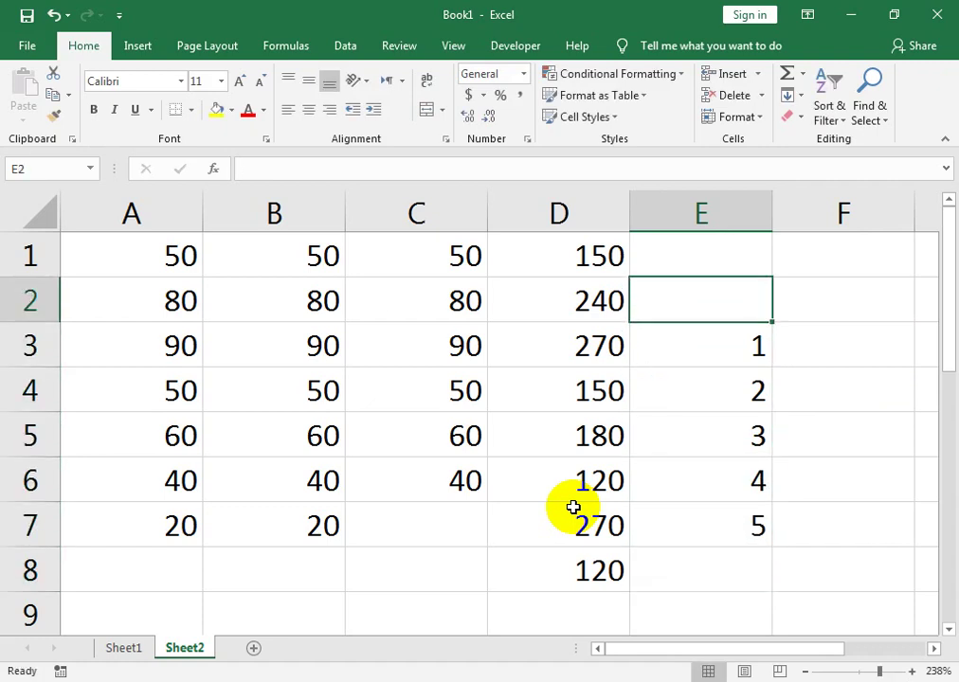
- Enter the heading TOP 5 VALUE in cell E2 and fit column E's width to its contents
{"action": "type", "text": "TOP 5 VALUE"}
{"action": "key", "text": "Tab"}
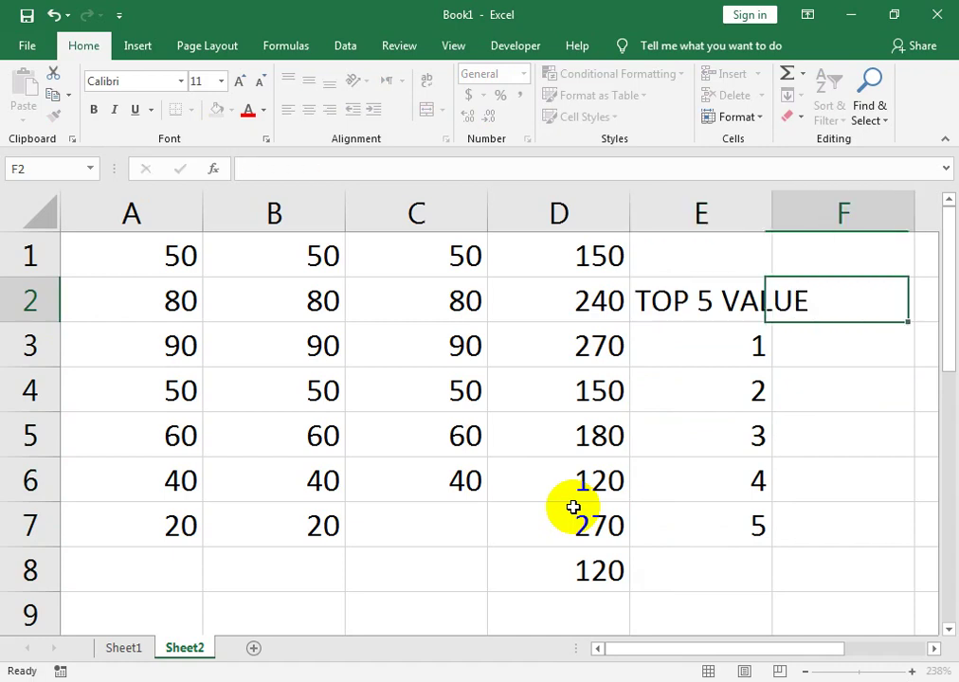
{"action": "double_click", "coordinate": [772, 208]}
- Start a LARGE formula in cell F3 with the absolute range $D$1:$D$6 as its array
{"action": "left_click", "coordinate": [873, 334]}
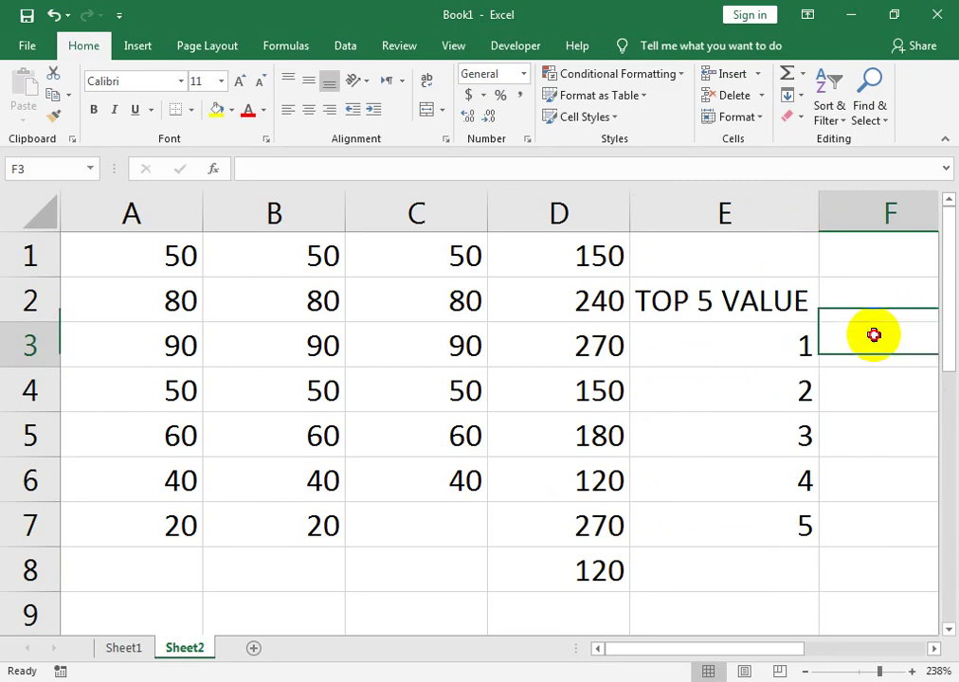
{"action": "left_click_drag", "start_coordinate": [722, 644], "coordinate": [756, 652]}
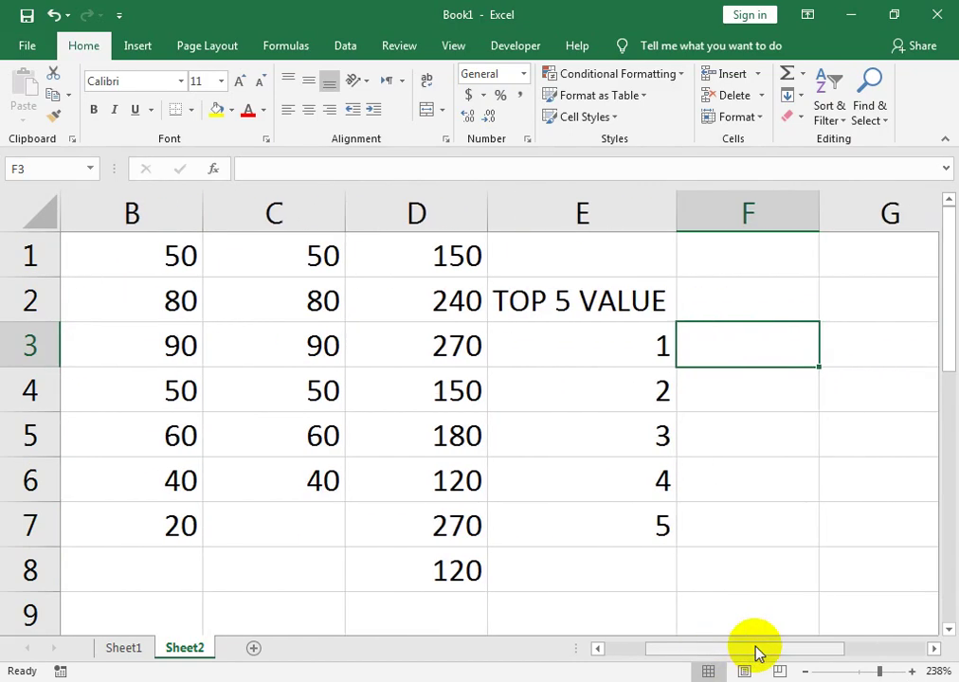
{"action": "type", "text": "=LA"}
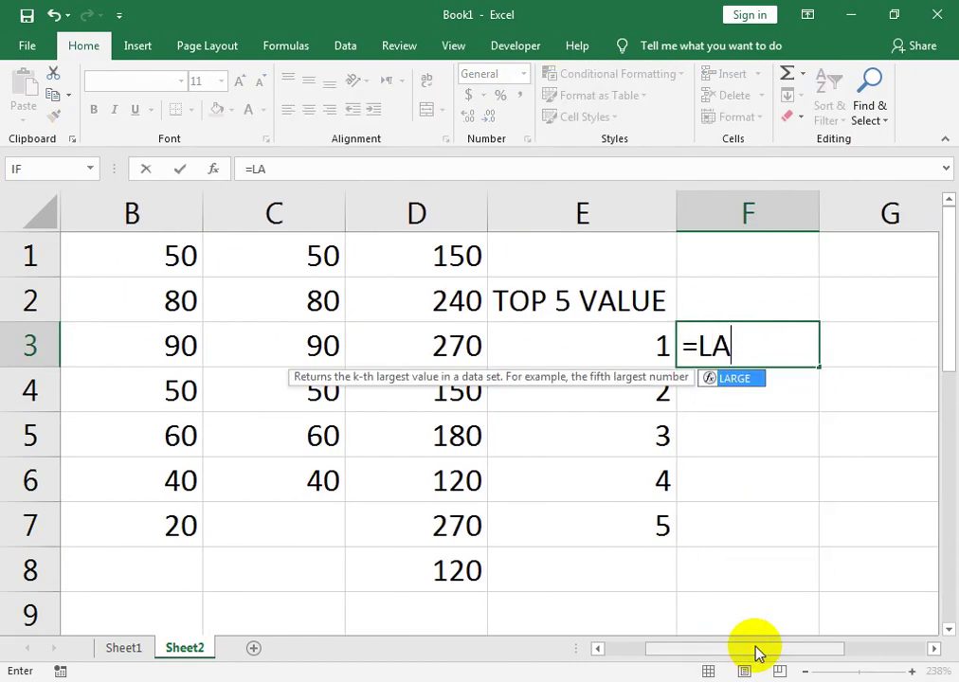
{"action": "type", "text": "RGE("}
{"action": "key", "text": "Left"}
{"action": "key", "text": "Left"}
{"action": "key", "text": "Left"}
{"action": "key", "text": "Up"}
{"action": "key", "text": "Up"}
{"action": "key", "text": "Right"}
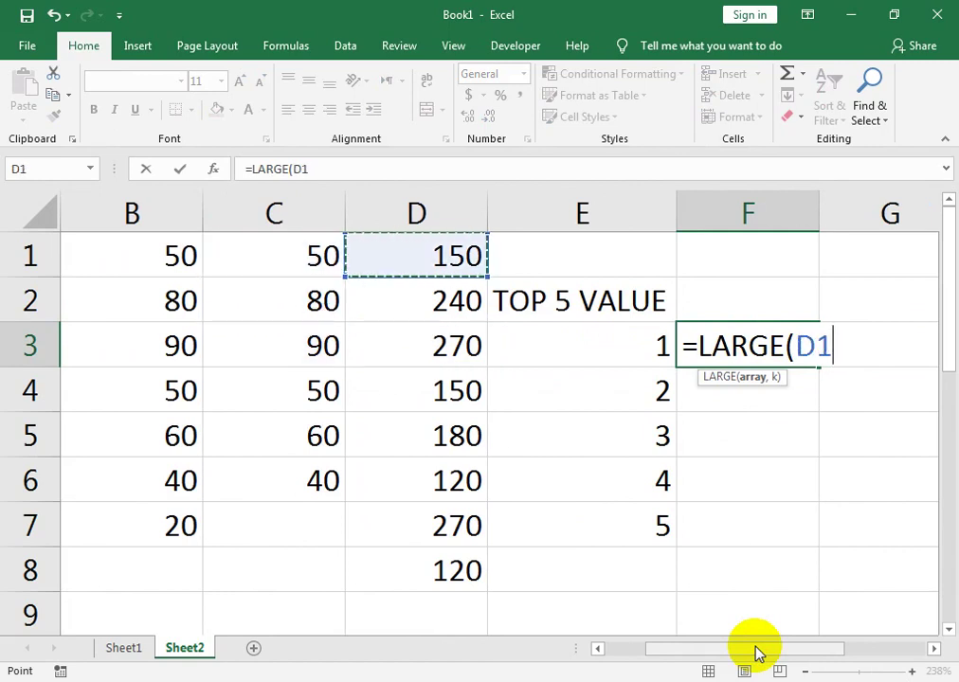
{"action": "key", "text": "shift+Down"}
{"action": "key", "text": "shift+Down"}
{"action": "key", "text": "shift+Down"}
{"action": "key", "text": "shift+Down"}
{"action": "key", "text": "shift+Down"}
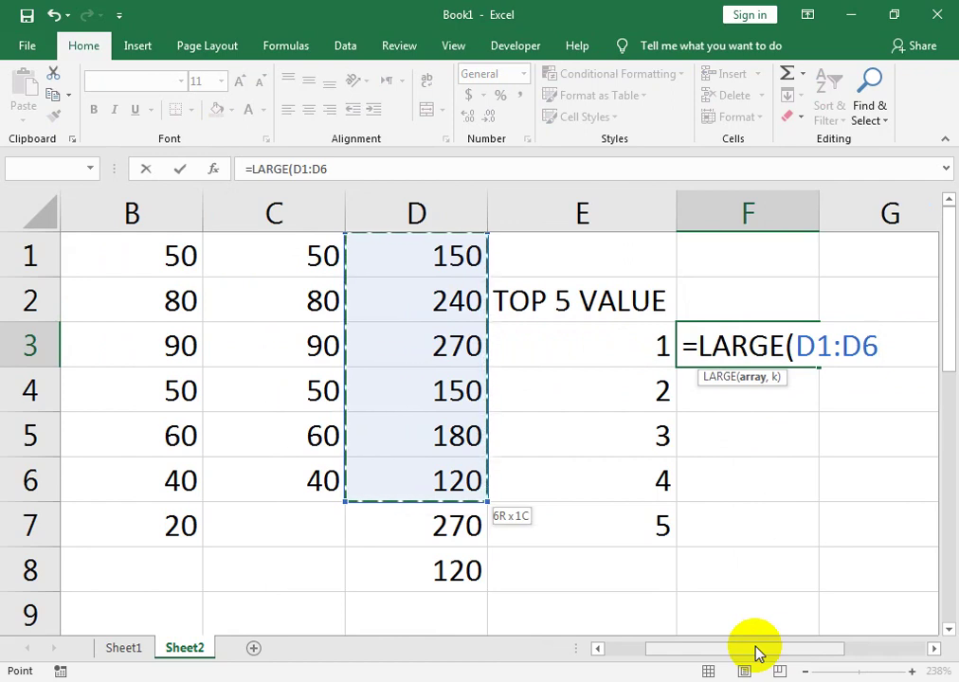
{"action": "key", "text": "F4"}
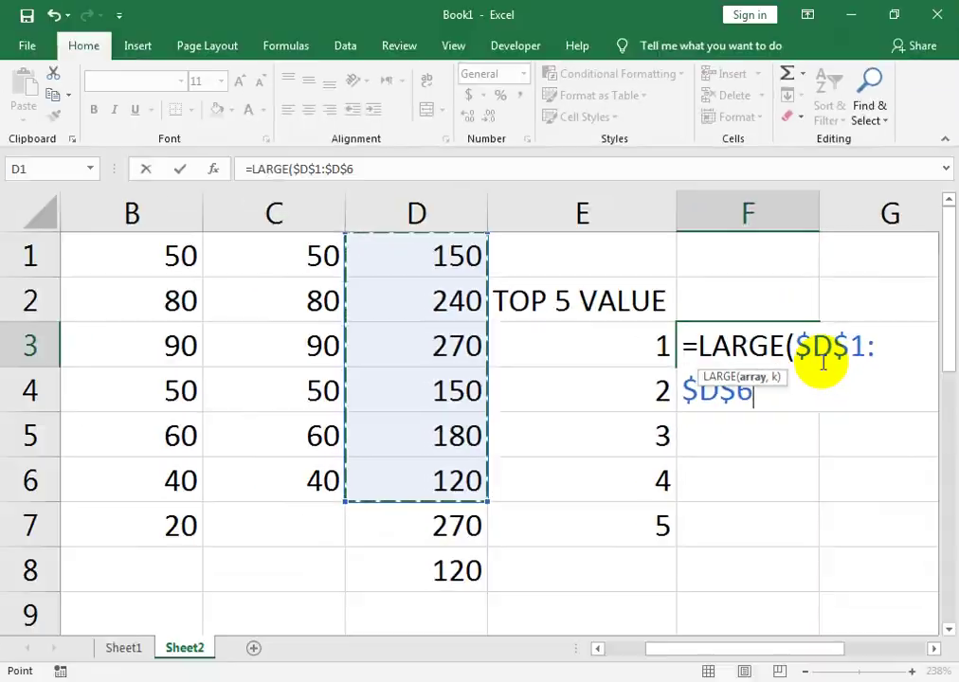
- Complete the LARGE formula in F3 with E3 as its k argument, and fill it down to F7
{"action": "type", "text": ","}
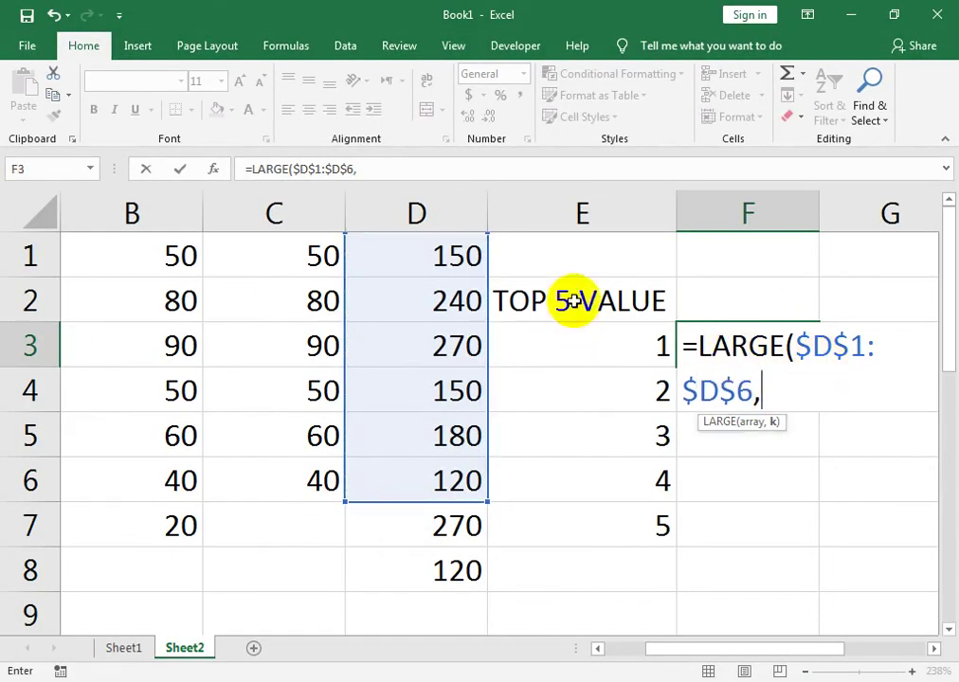
{"action": "left_click", "coordinate": [610, 339]}
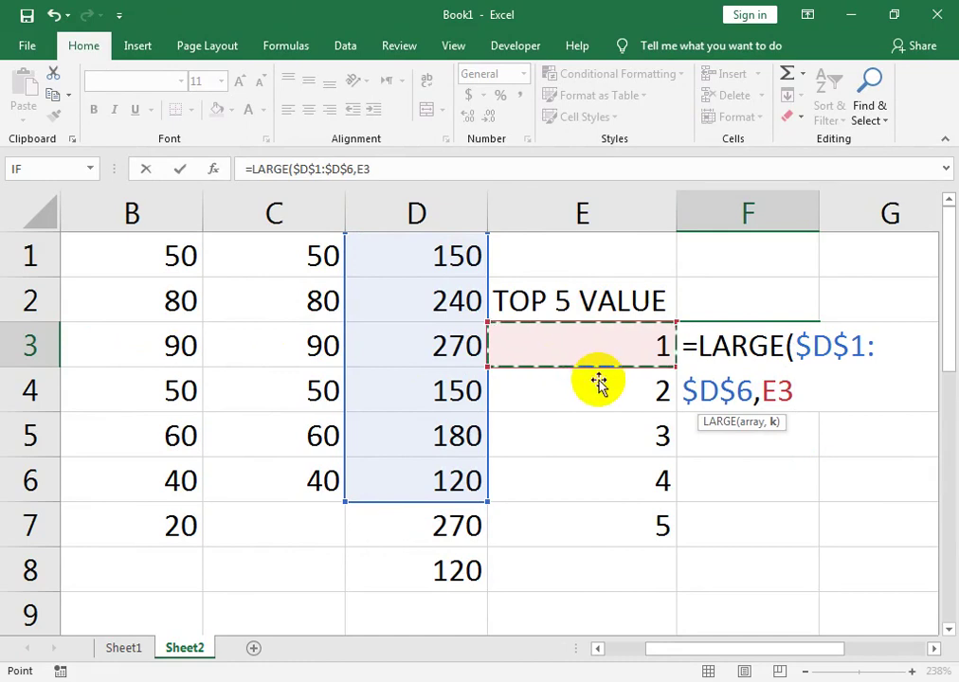
{"action": "type", "text": ")"}
{"action": "key", "text": "Return"}
{"action": "left_click", "coordinate": [791, 353]}
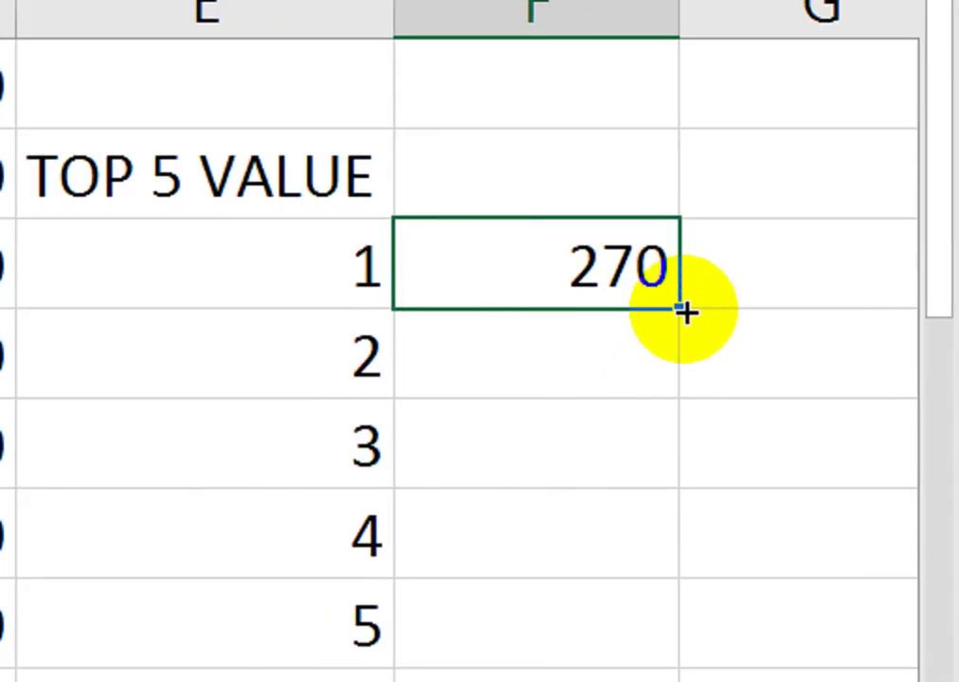
{"action": "left_click_drag", "start_coordinate": [686, 313], "coordinate": [664, 635]}
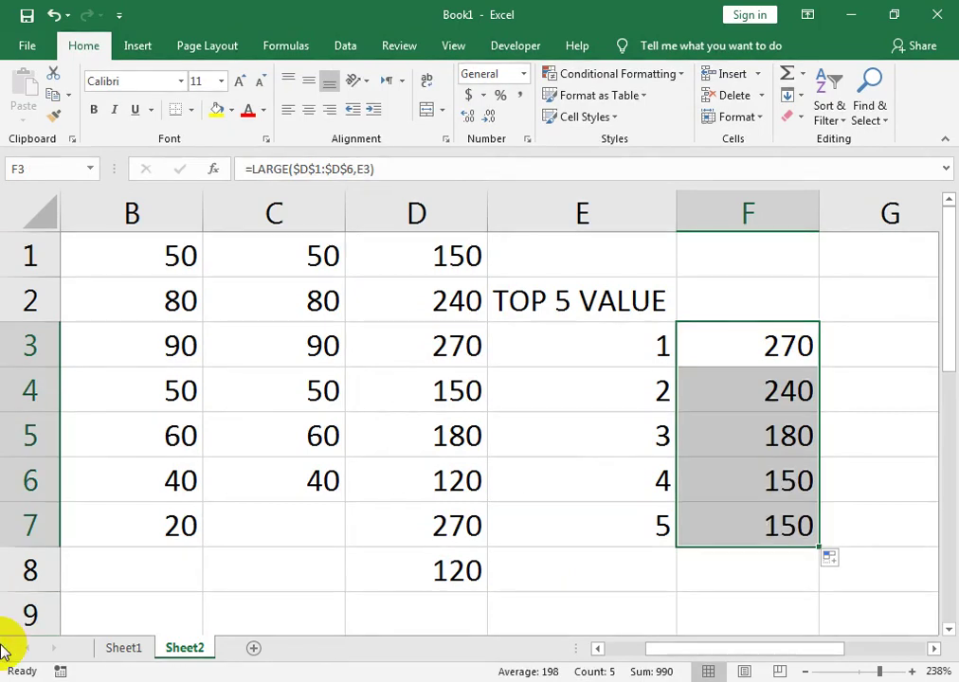
- Extend the heading in cell E2 to read TOP 5 VALUE SUM
{"action": "left_click", "coordinate": [729, 290]}
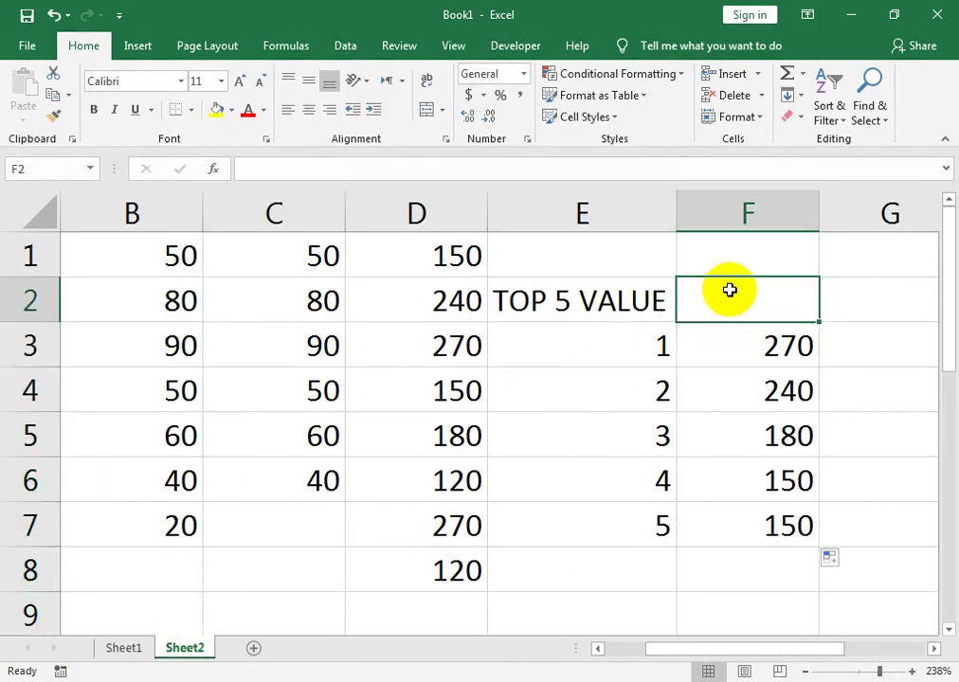
{"action": "key", "text": "Left"}
{"action": "key", "text": "F2"}
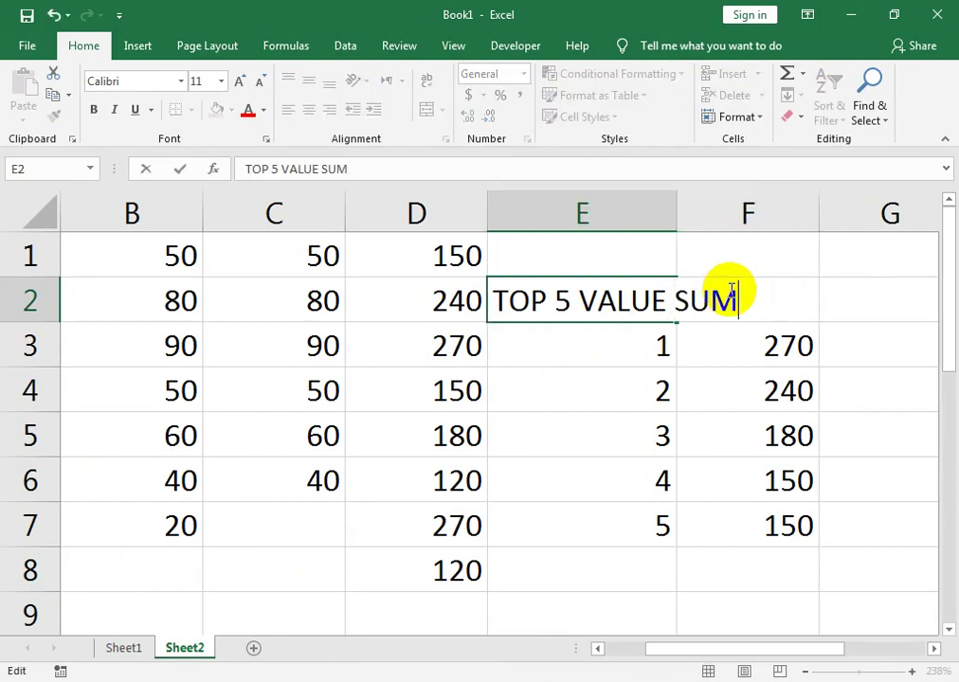
{"action": "key", "text": "Return"}
- Add an AutoSum total of the top five values in cell F8
{"action": "key", "text": "Right"}
{"action": "key", "text": "Down"}
{"action": "key", "text": "Down"}
{"action": "key", "text": "Down"}
{"action": "key", "text": "Down"}
{"action": "key", "text": "Down"}
{"action": "key", "text": "alt+equal"}
{"action": "key", "text": "Return"}
- Enter the column headings LARGE in cell F1 and SAMLL in cell G1
{"action": "key", "text": "Right"}
{"action": "key", "text": "Up"}
{"action": "key", "text": "Up"}
{"action": "key", "text": "Up"}
{"action": "key", "text": "Up"}
{"action": "key", "text": "Up"}
{"action": "key", "text": "Up"}
{"action": "key", "text": "Up"}
{"action": "key", "text": "Up"}
{"action": "key", "text": "Down"}
{"action": "key", "text": "Left"}
{"action": "key", "text": "Up"}
{"action": "type", "text": "LAR"}
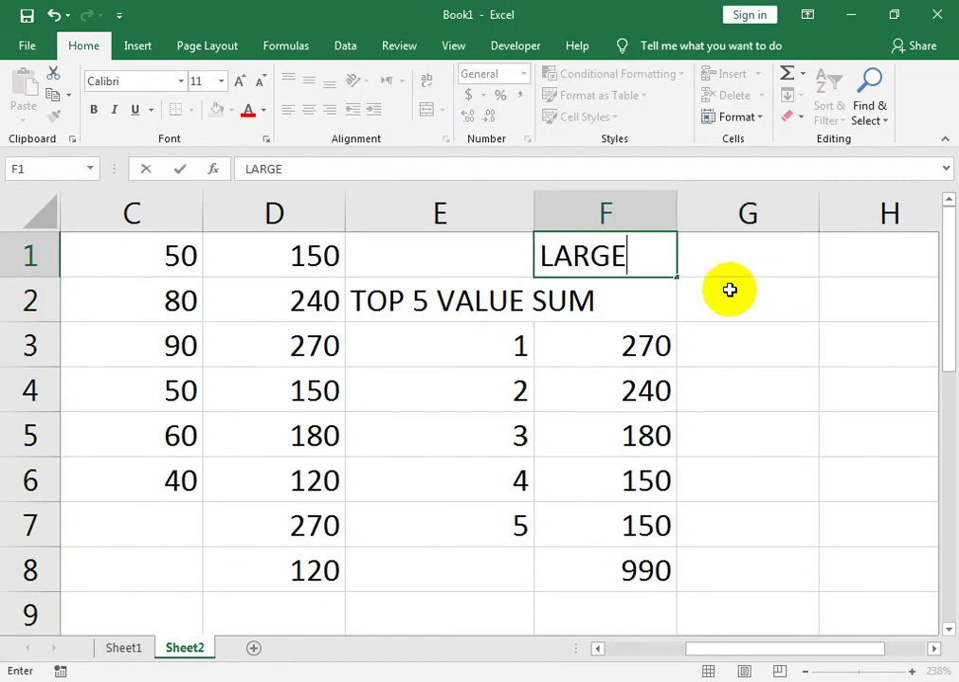
{"action": "key", "text": "Tab"}
{"action": "type", "text": "SAMLL"}
{"action": "key", "text": "Return"}
- Start a SMALL formula in cell G3 with the absolute range $D$1:$D$6 as its array
{"action": "key", "text": "Return"}
{"action": "type", "text": "="}
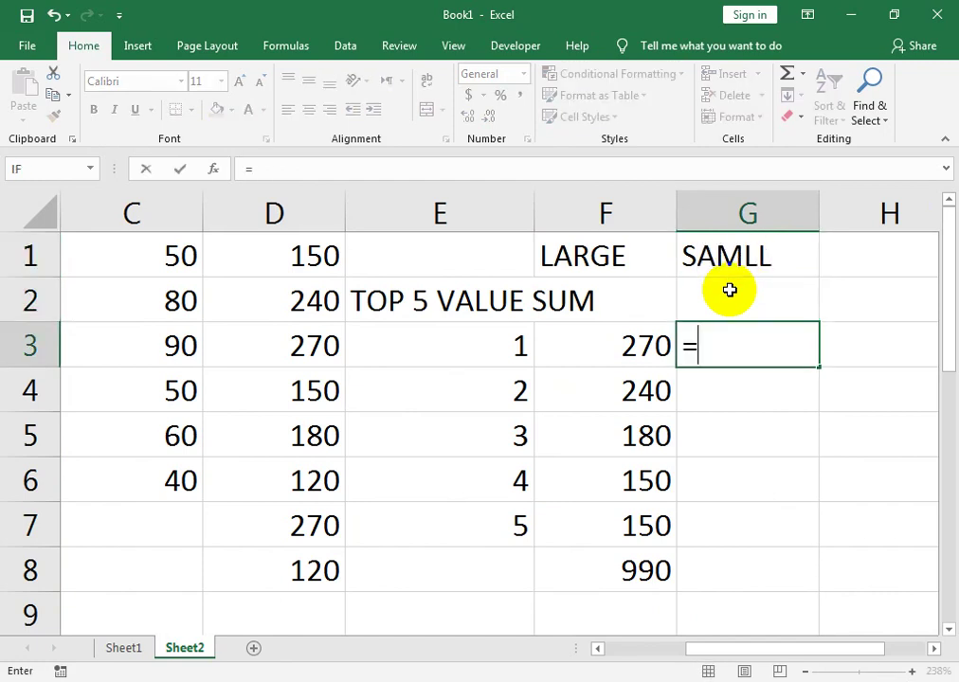
{"action": "type", "text": "SM"}
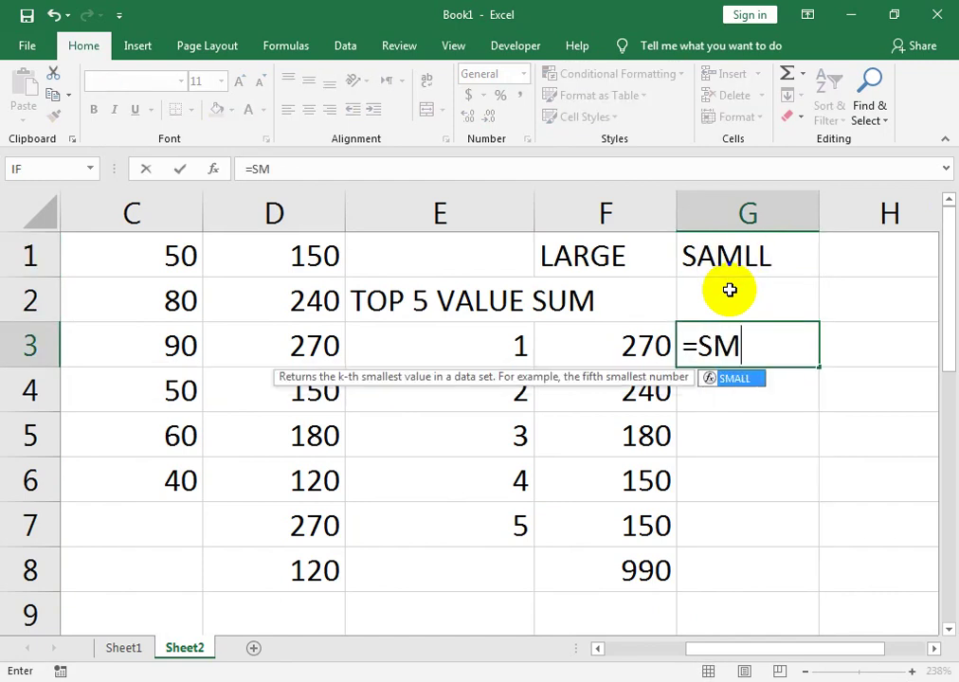
{"action": "key", "text": "Tab"}
{"action": "key", "text": "Left"}
{"action": "key", "text": "Left"}
{"action": "key", "text": "Up"}
{"action": "key", "text": "Up"}
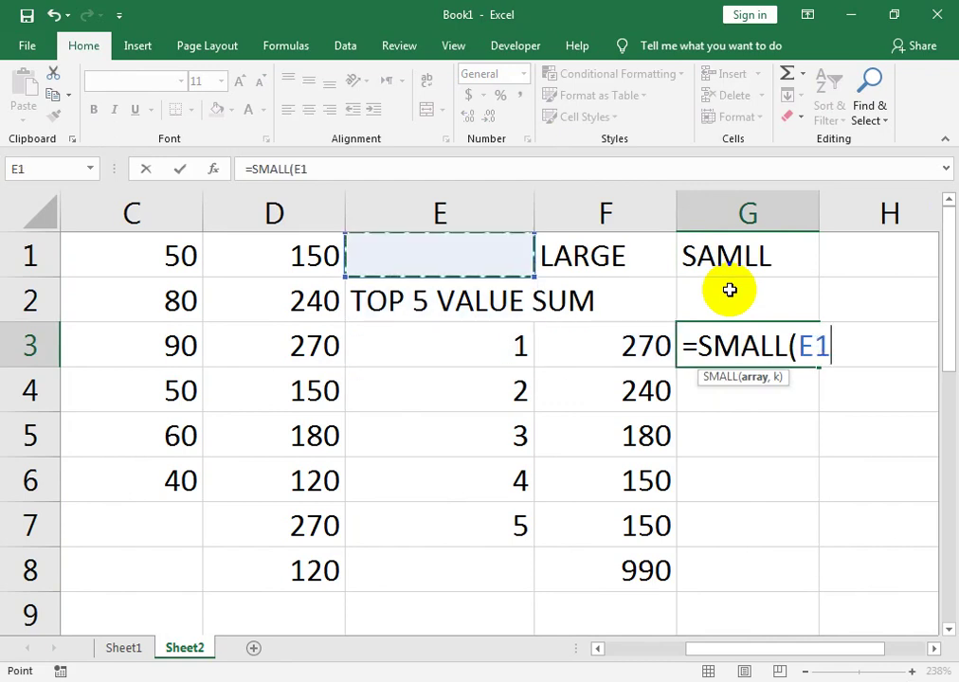
{"action": "key", "text": "Left"}
{"action": "key", "text": "shift+Down"}
{"action": "key", "text": "shift+Down"}
{"action": "key", "text": "shift+Down"}
{"action": "key", "text": "shift+Down"}
{"action": "key", "text": "shift+Down"}
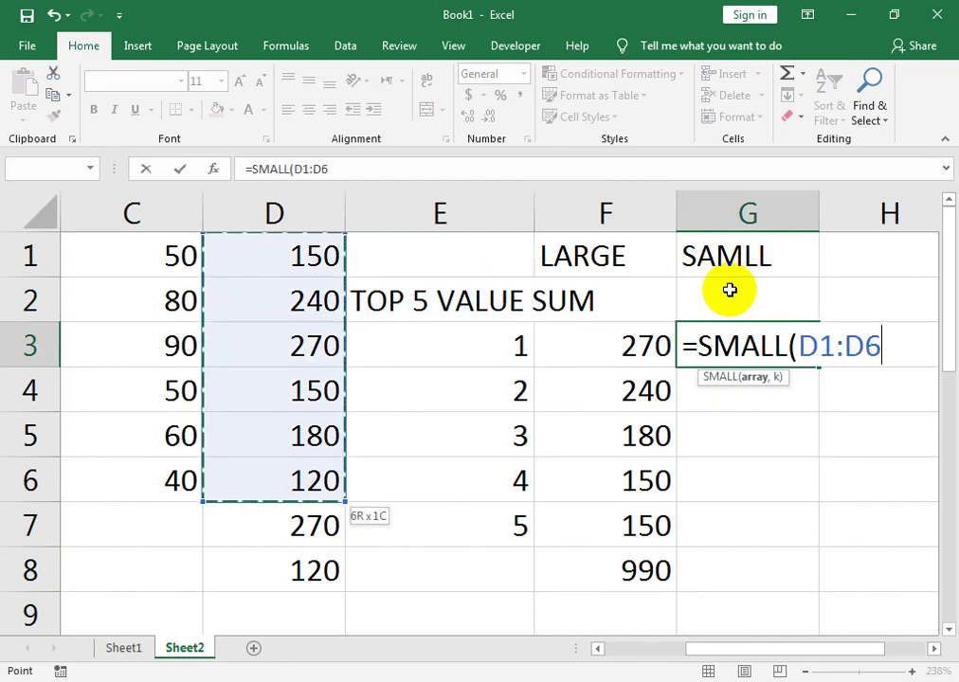
{"action": "key", "text": "F4"}
- Complete the SMALL formula in G3 with cell E3 as its k argument
{"action": "type", "text": ","}
{"action": "key", "text": "Left"}
{"action": "key", "text": "Left"}
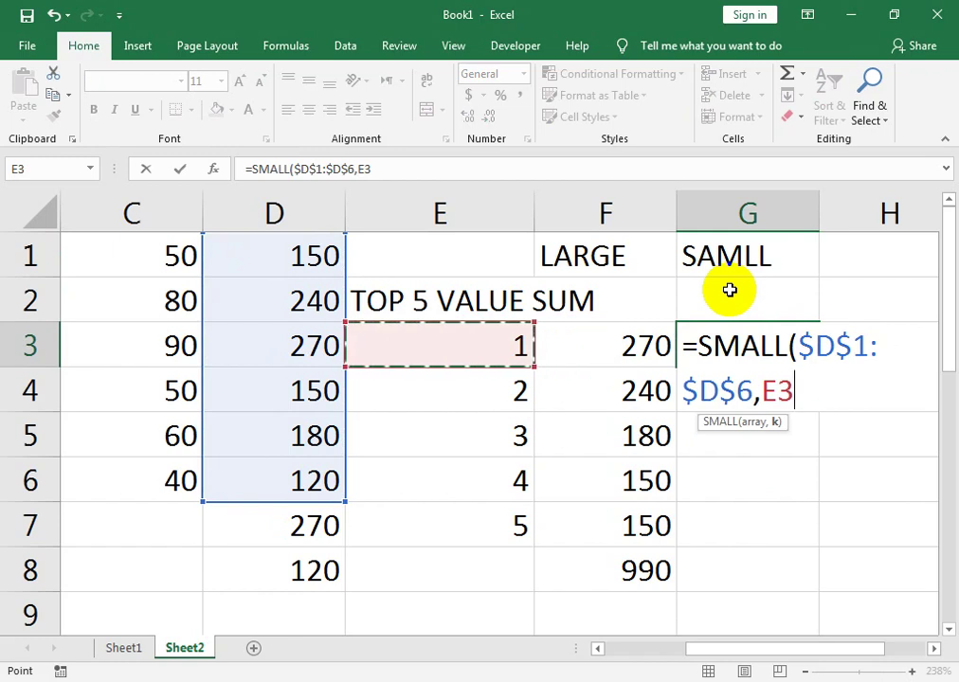
{"action": "type", "text": ")"}
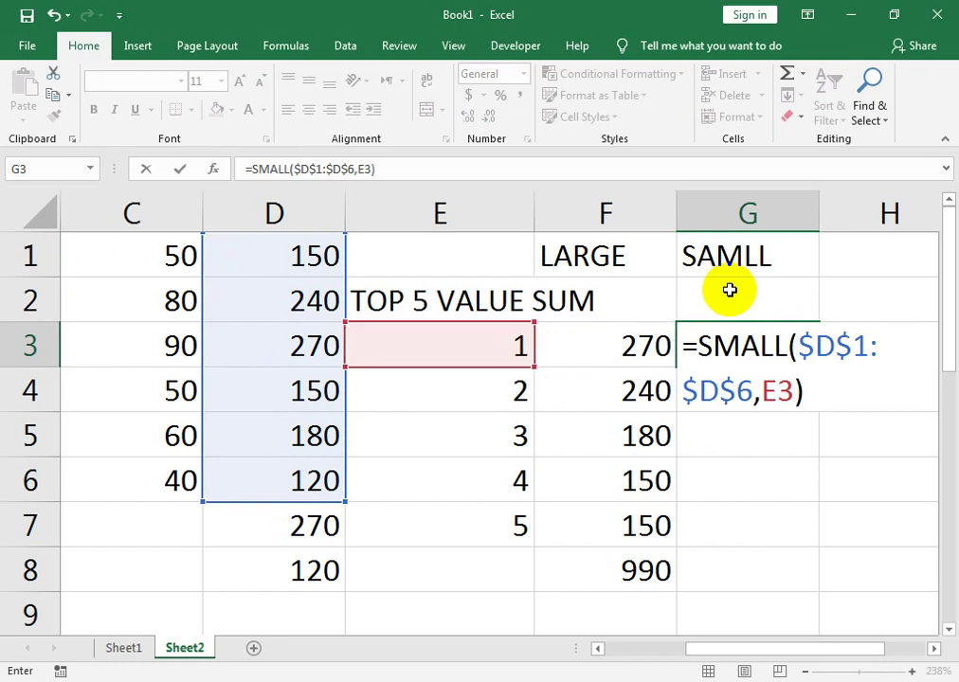
{"action": "key", "text": "Return"}
- Fill the SMALL formula from G3 down through cell G7
{"action": "key", "text": "Up"}
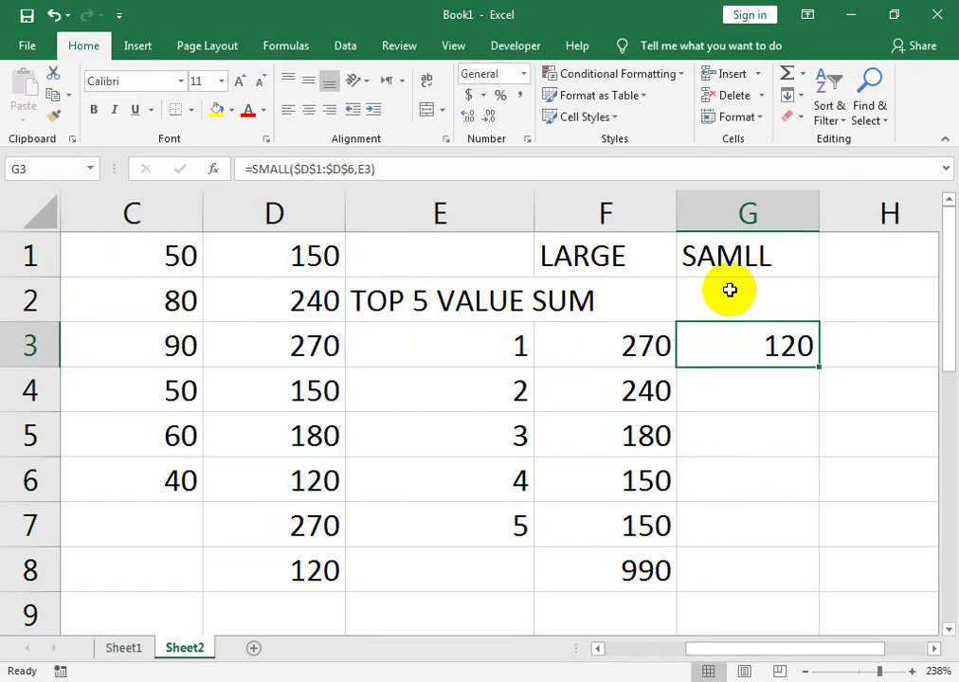
{"action": "key", "text": "shift+Down"}
{"action": "key", "text": "shift+Down"}
{"action": "key", "text": "shift+Down"}
{"action": "key", "text": "shift+Down"}
{"action": "key", "text": "shift+Down"}
{"action": "key", "text": "shift+Up"}
{"action": "key", "text": "ctrl+d"}
- Add an AutoSum total of the five smallest values in cell G8
{"action": "key", "text": "Down"}
{"action": "key", "text": "Down"}
{"action": "key", "text": "Down"}
{"action": "key", "text": "Down"}
{"action": "key", "text": "Down"}
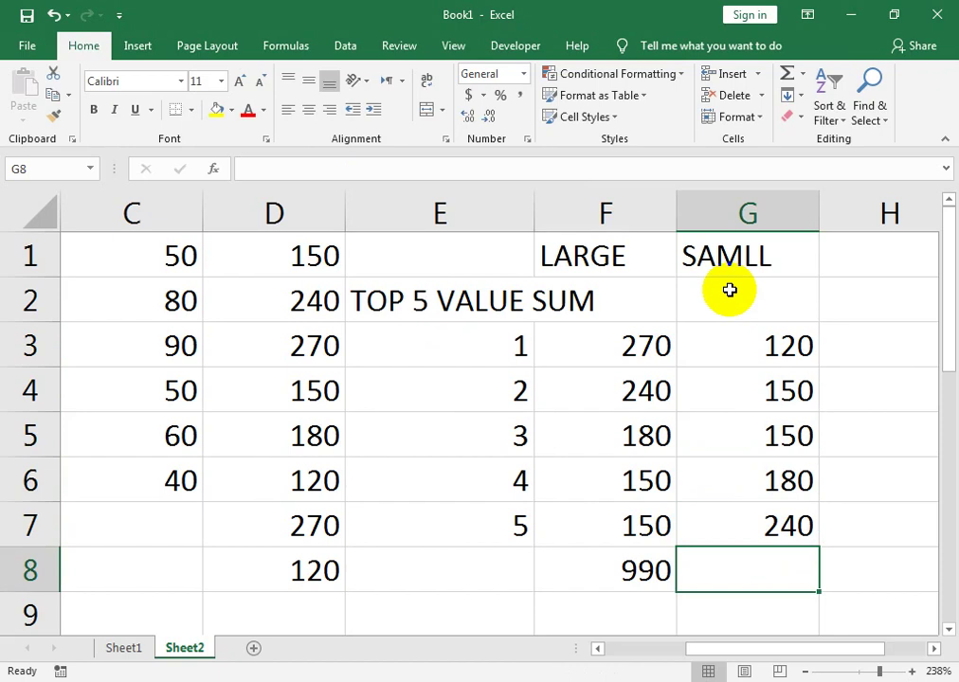
{"action": "key", "text": "alt+equal"}
{"action": "key", "text": "Return"}
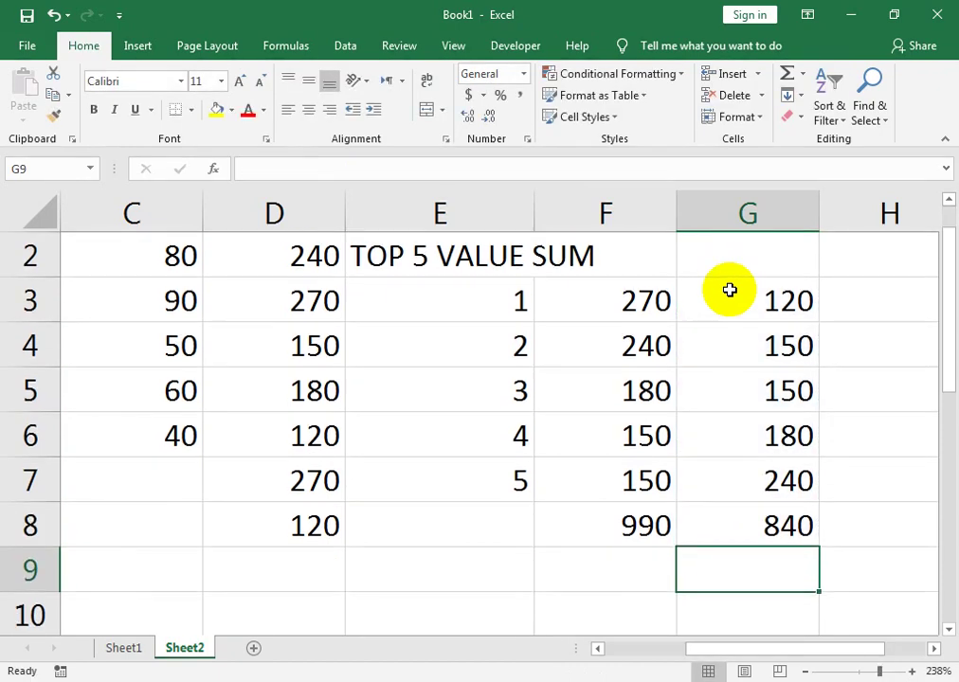
- Examine the SMALL results and their total in column G against the LARGE results in column F
{"action": "key", "text": "Up"}
{"action": "key", "text": "Up"}
{"action": "key", "text": "Up"}
{"action": "key", "text": "Up"}
{"action": "key", "text": "Up"}
{"action": "key", "text": "Up"}
{"action": "key", "text": "Up"}
{"action": "key", "text": "Up"}
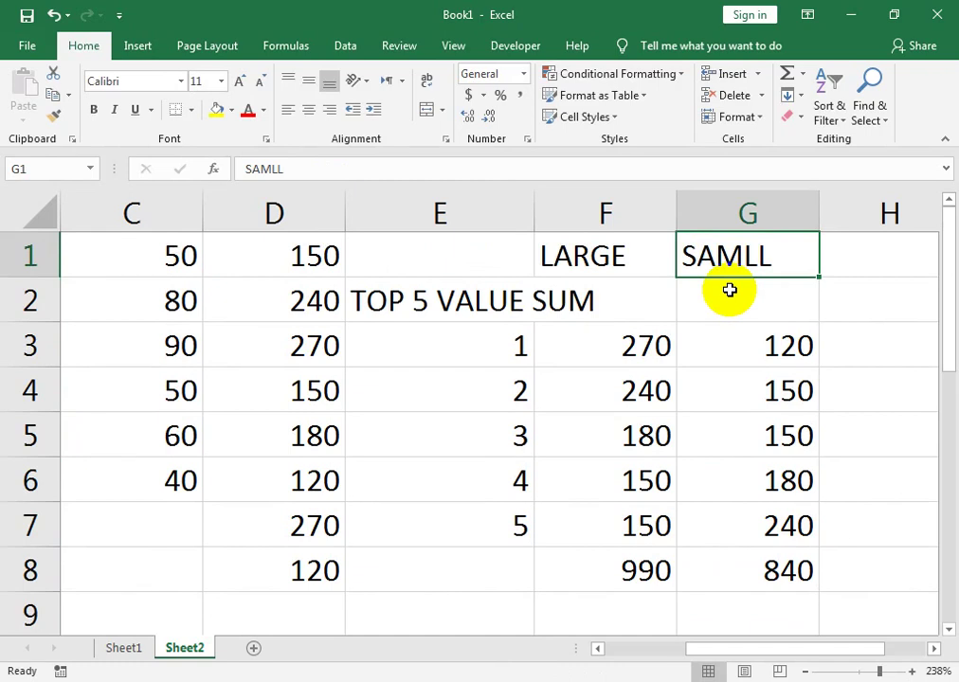
- Enter the formula =AVERAGE(C1:C6) in cell C7
{"action": "key", "text": "Left"}
{"action": "key", "text": "Left"}
{"action": "key", "text": "Down"}
{"action": "key", "text": "Down"}
{"action": "key", "text": "Down"}
{"action": "key", "text": "Down"}
{"action": "key", "text": "Down"}
{"action": "key", "text": "Down"}
{"action": "key", "text": "Down"}
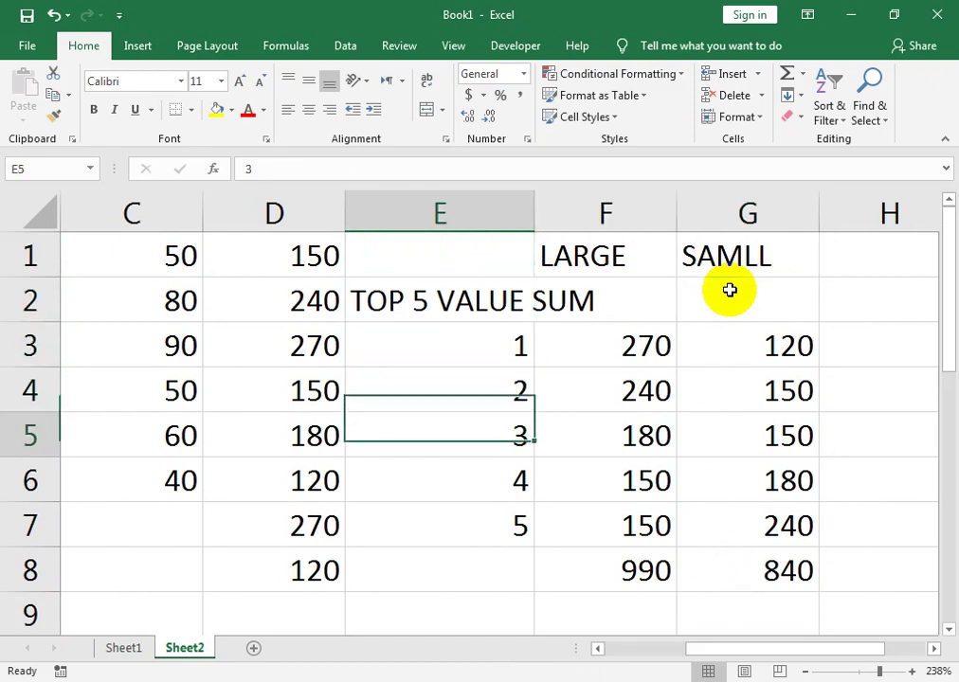
{"action": "key", "text": "Left"}
{"action": "key", "text": "Left"}
{"action": "key", "text": "Left"}
{"action": "key", "text": "Left"}
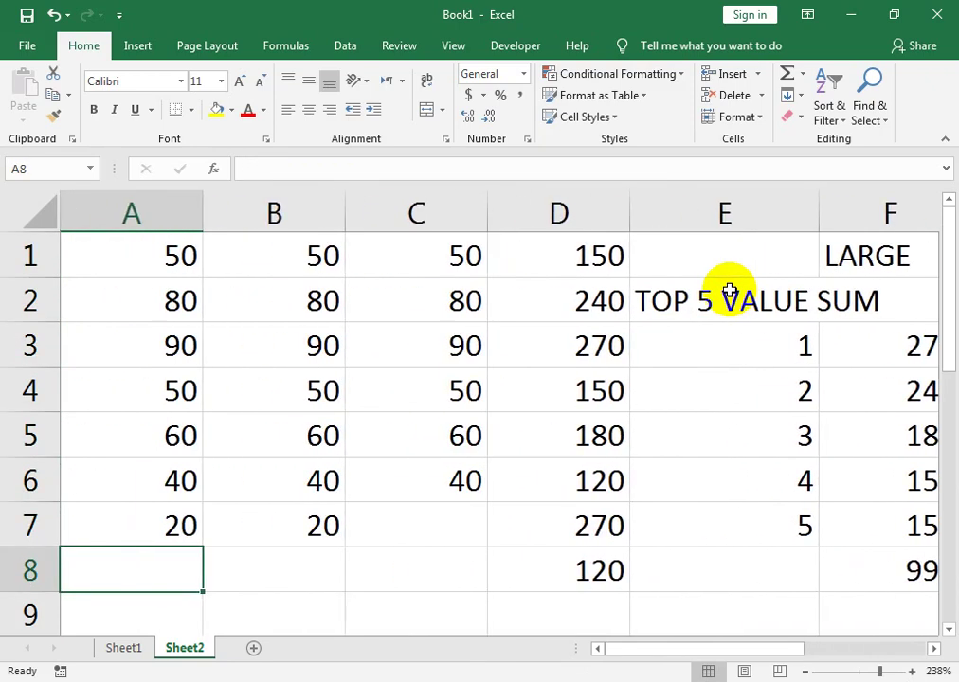
{"action": "key", "text": "Right"}
{"action": "key", "text": "Right"}
{"action": "key", "text": "Up"}
{"action": "type", "text": "=av"}
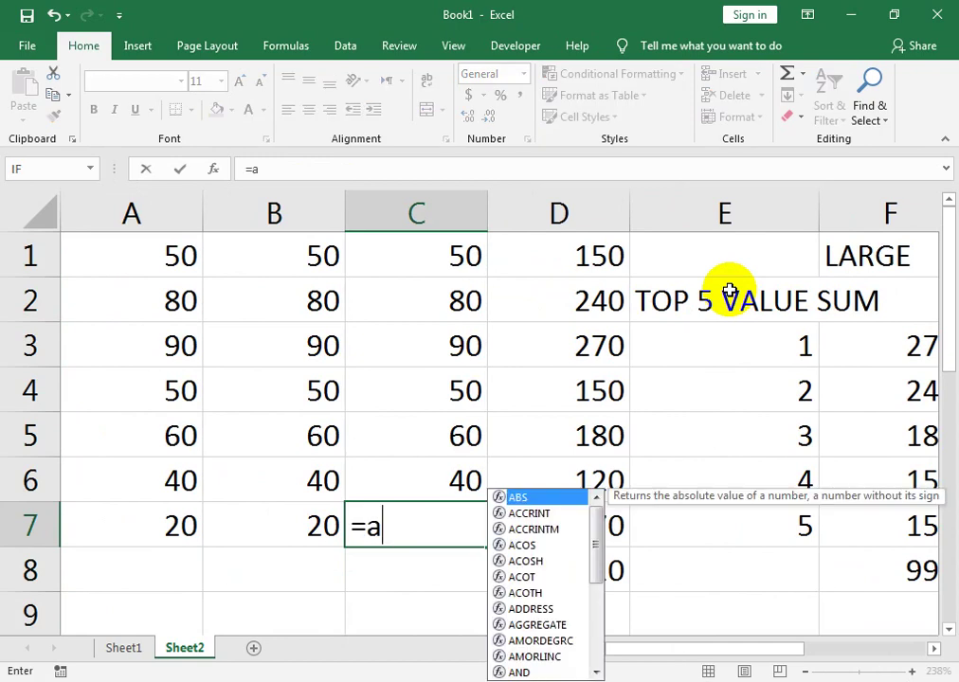
{"action": "key", "text": "Down"}
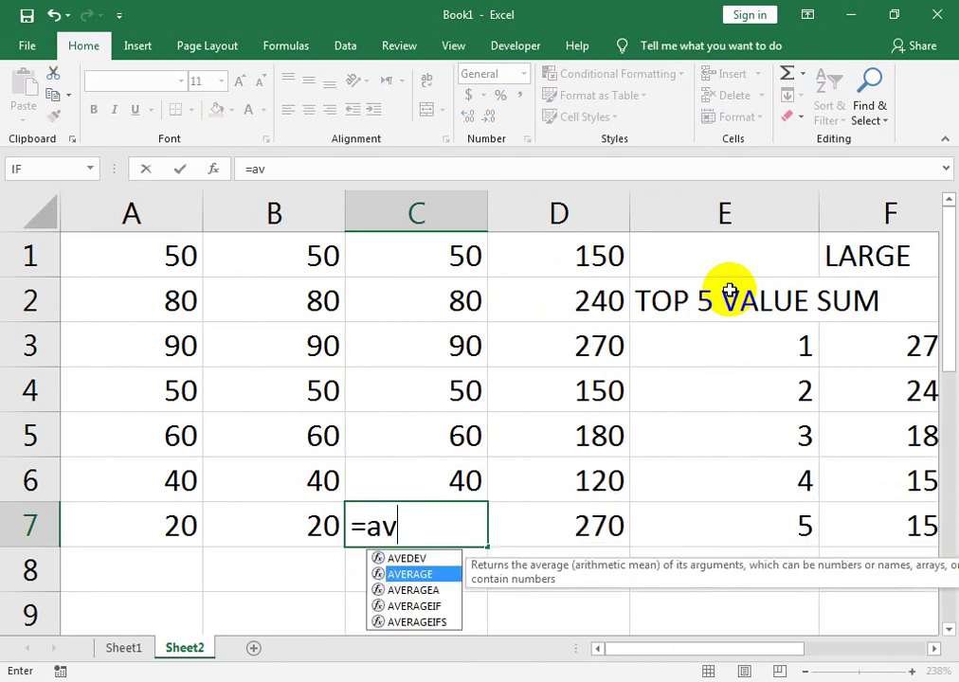
{"action": "key", "text": "Tab"}
{"action": "key", "text": "Up"}
{"action": "key", "text": "Up"}
{"action": "key", "text": "Down"}
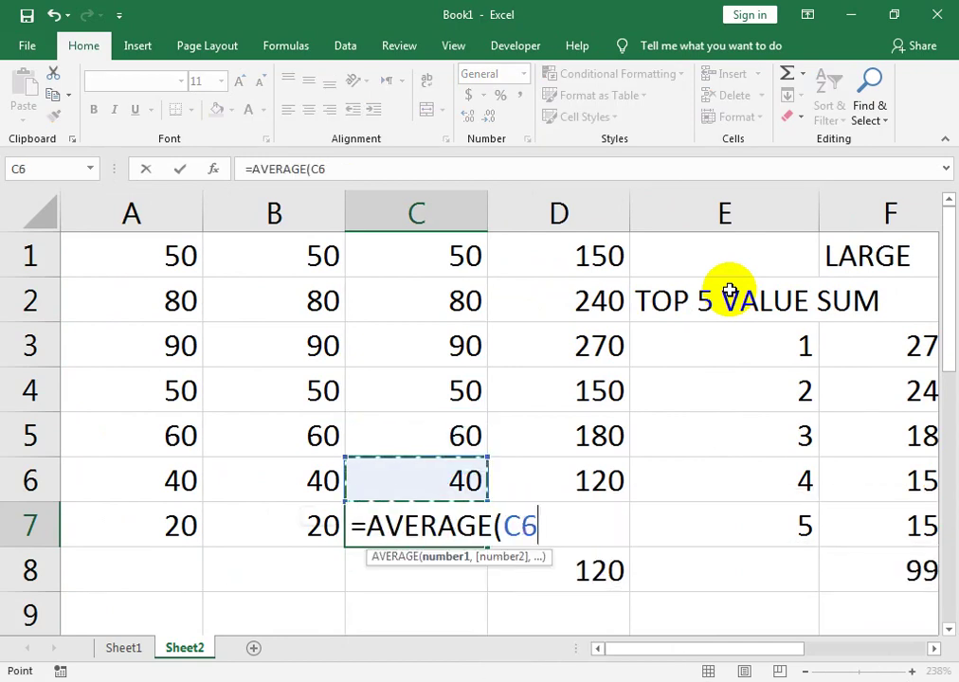
{"action": "key", "text": "shift+Up"}
{"action": "key", "text": "shift+Up"}
{"action": "key", "text": "shift+Up"}
{"action": "key", "text": "shift+Up"}
{"action": "key", "text": "shift+Up"}
{"action": "type", "text": ")"}
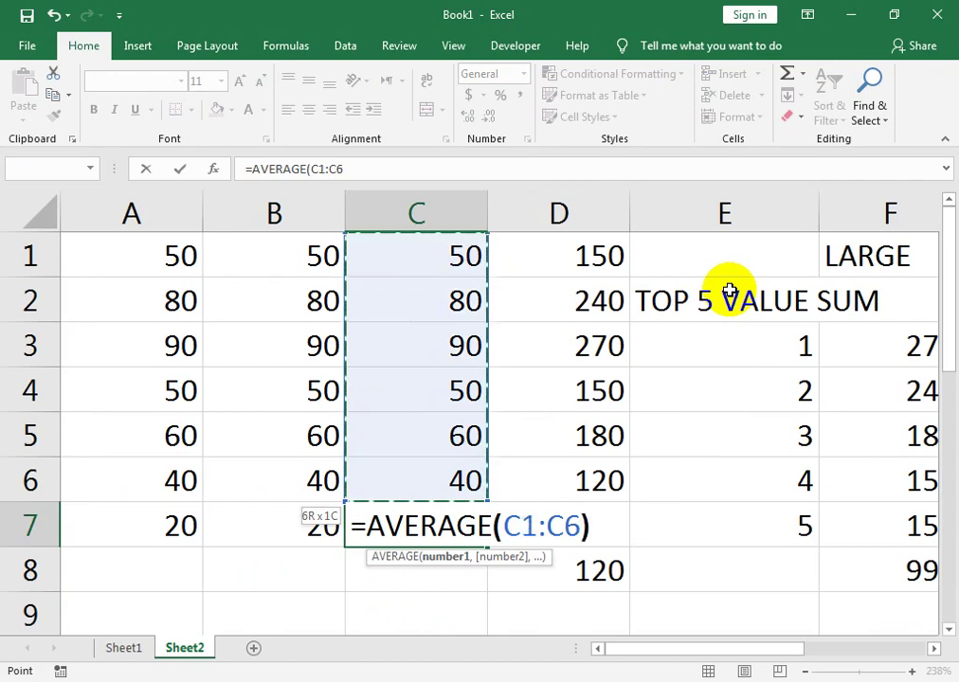
{"action": "key", "text": "Return"}
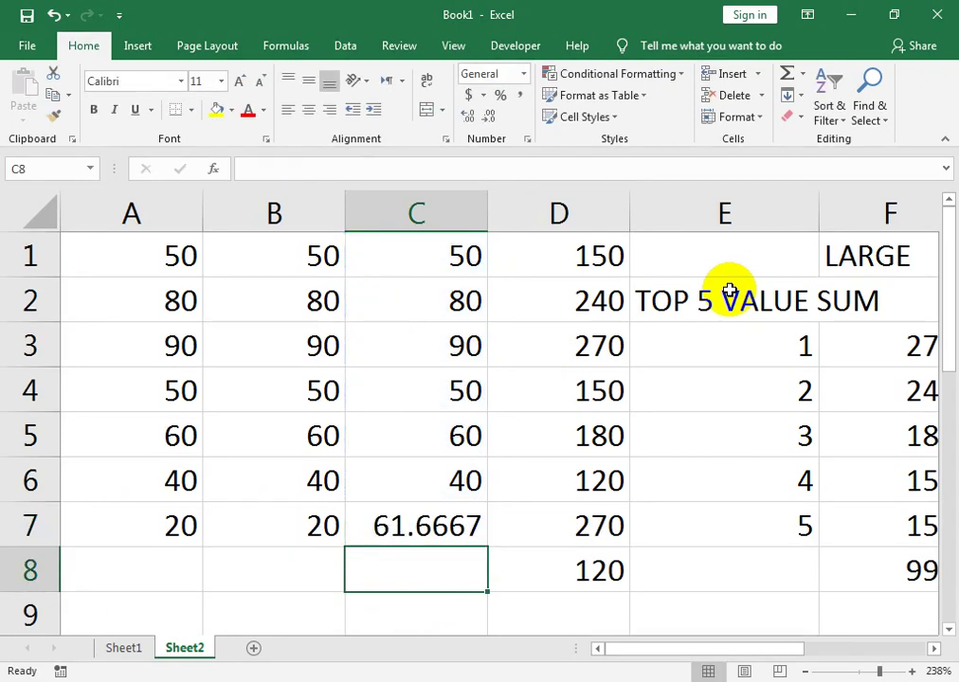
- Enter the equivalent manual average =SUM(C1:C6)/6 in cell C8 and select that cell
{"action": "type", "text": "=sum("}
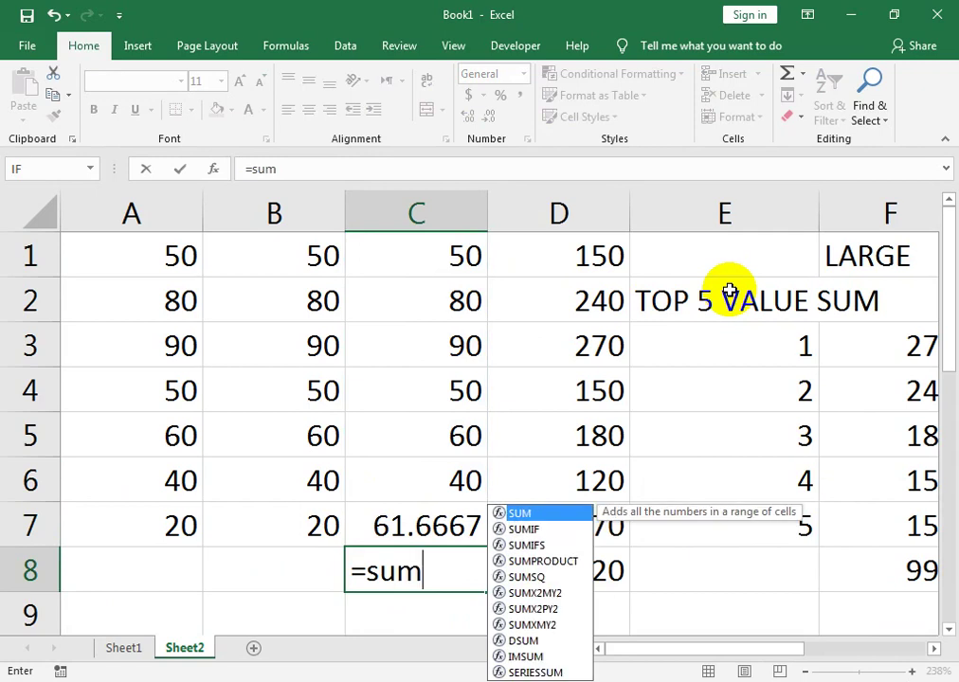
{"action": "key", "text": "Up"}
{"action": "key", "text": "Up"}
{"action": "key", "text": "shift+Up"}
{"action": "key", "text": "shift+Up"}
{"action": "key", "text": "shift+Up"}
{"action": "key", "text": "shift+Up"}
{"action": "key", "text": "shift+Up"}
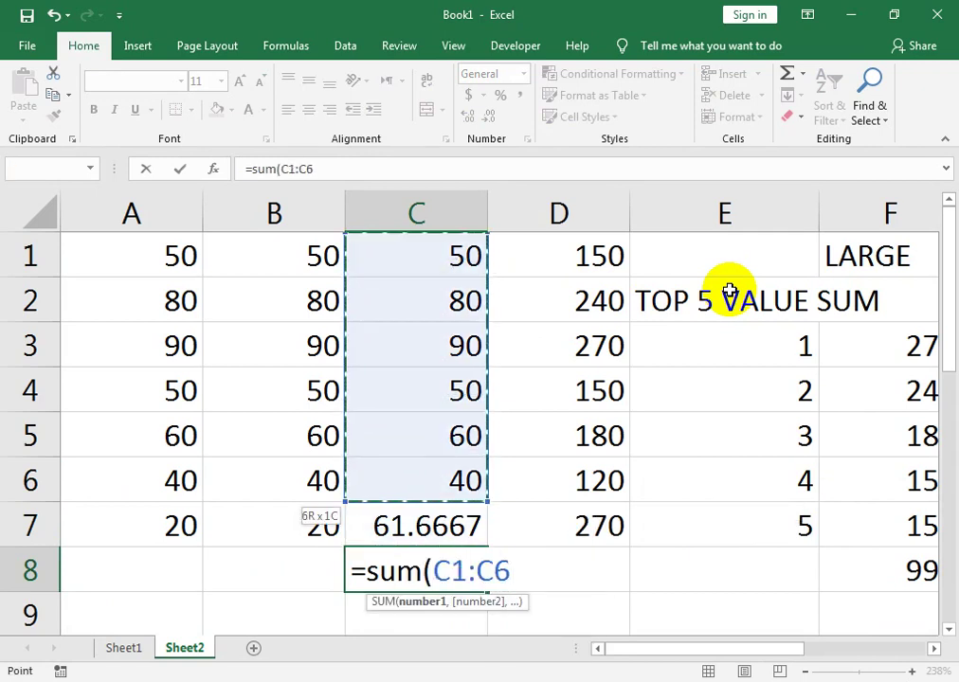
{"action": "type", "text": ")"}
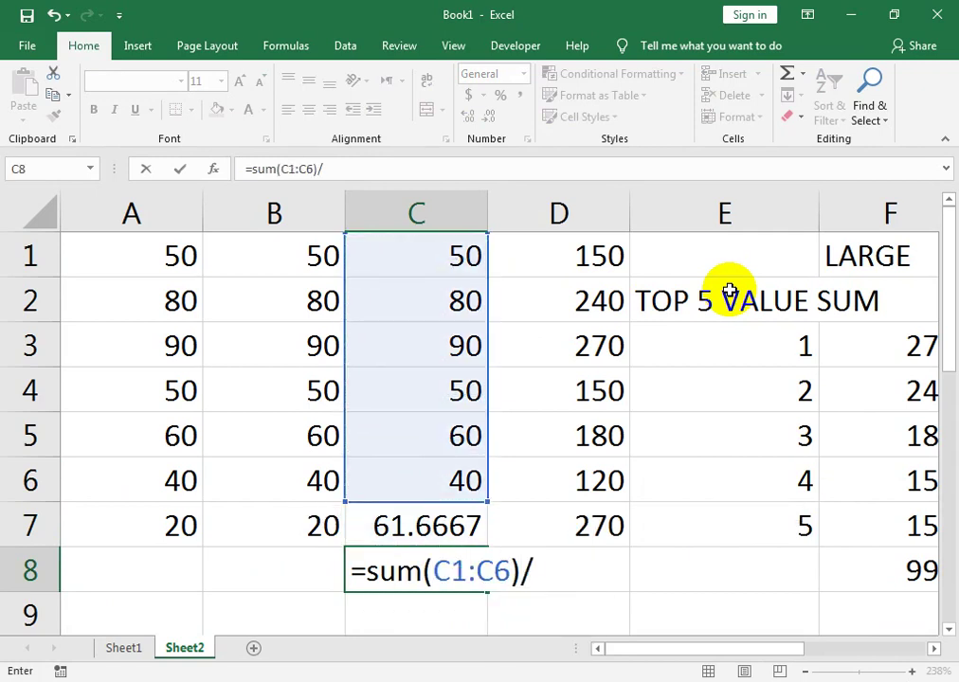
{"action": "type", "text": "/6"}
{"action": "key", "text": "Return"}
{"action": "key", "text": "Up"}
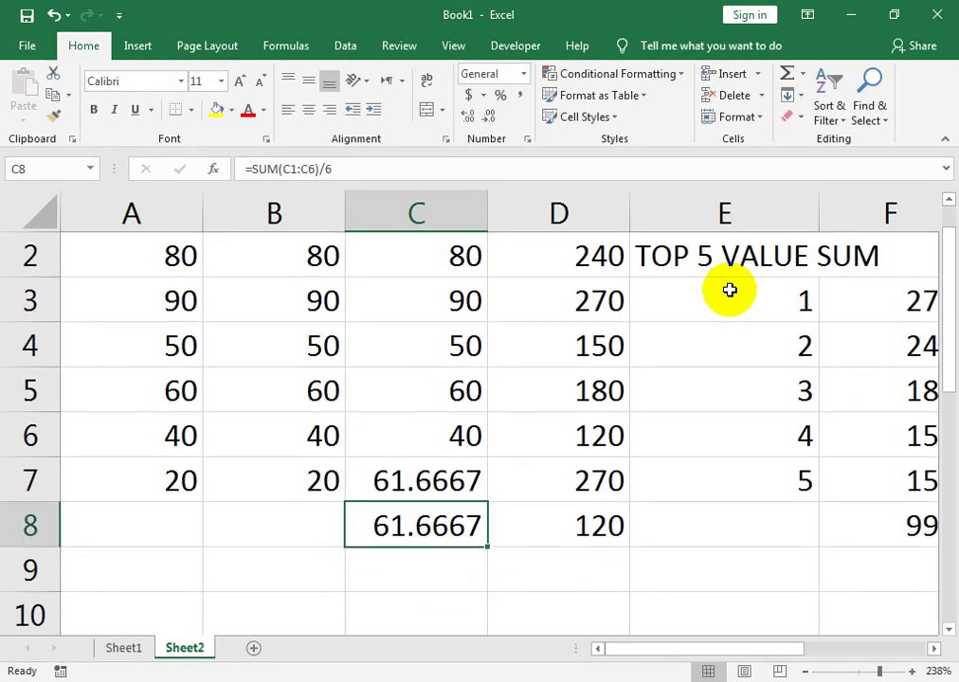
- Enter the formula =COUNT(B2:B7) in cell B8
{"action": "key", "text": "Up"}
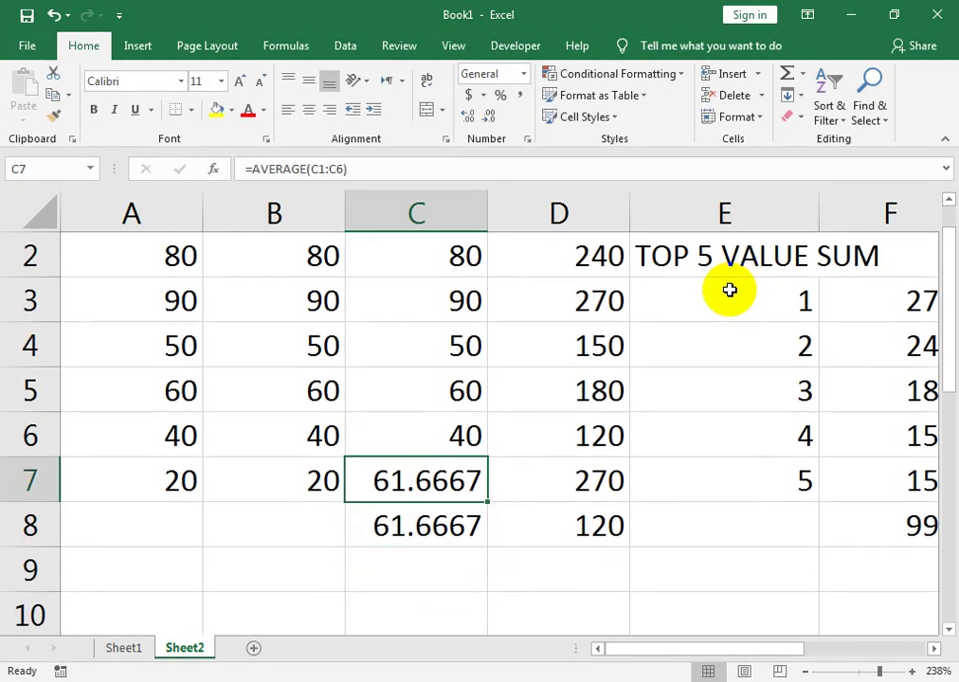
{"action": "key", "text": "Down"}
{"action": "key", "text": "Left"}
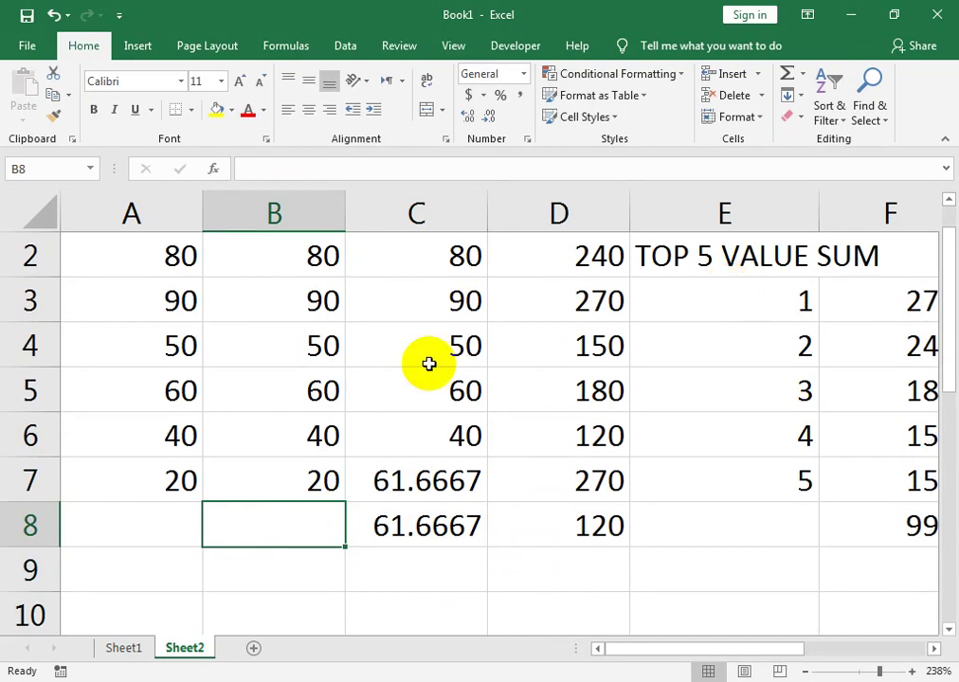
{"action": "type", "text": "=cou"}
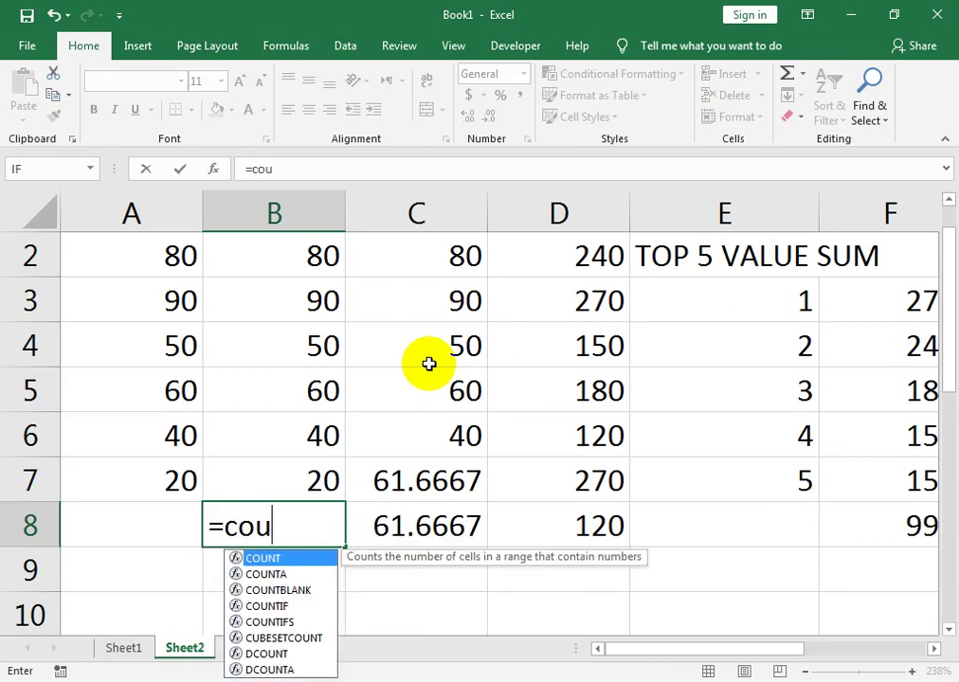
{"action": "type", "text": "nt("}
{"action": "key", "text": "Up"}
{"action": "key", "text": "Up"}
{"action": "key", "text": "Up"}
{"action": "key", "text": "Up"}
{"action": "key", "text": "Up"}
{"action": "key", "text": "Up"}
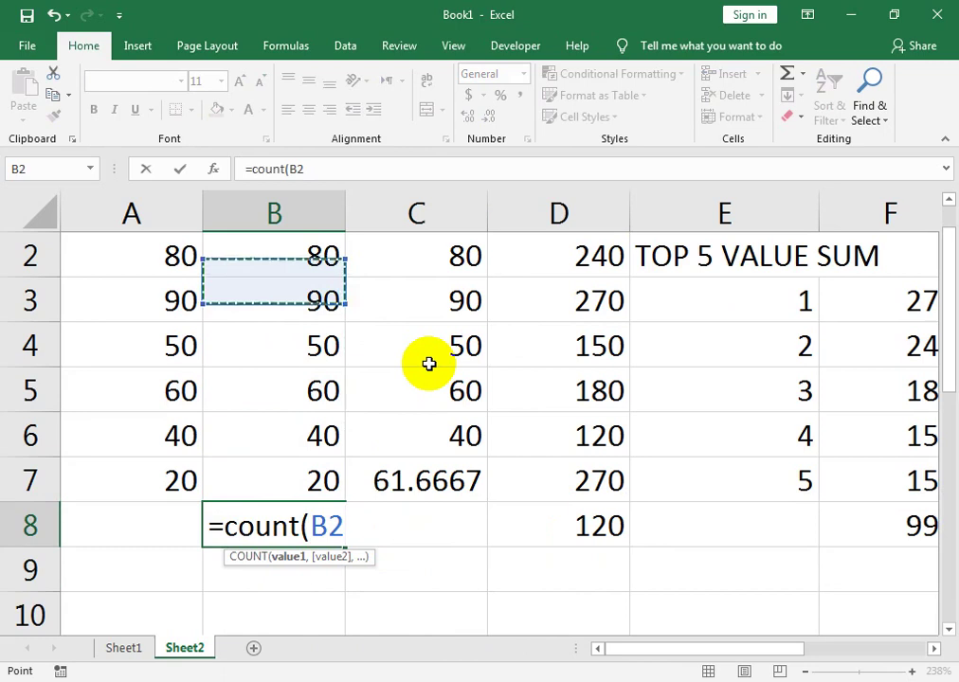
{"action": "key", "text": "shift+Down"}
{"action": "key", "text": "shift+Down"}
{"action": "key", "text": "shift+Down"}
{"action": "key", "text": "shift+Down"}
{"action": "key", "text": "shift+Down"}
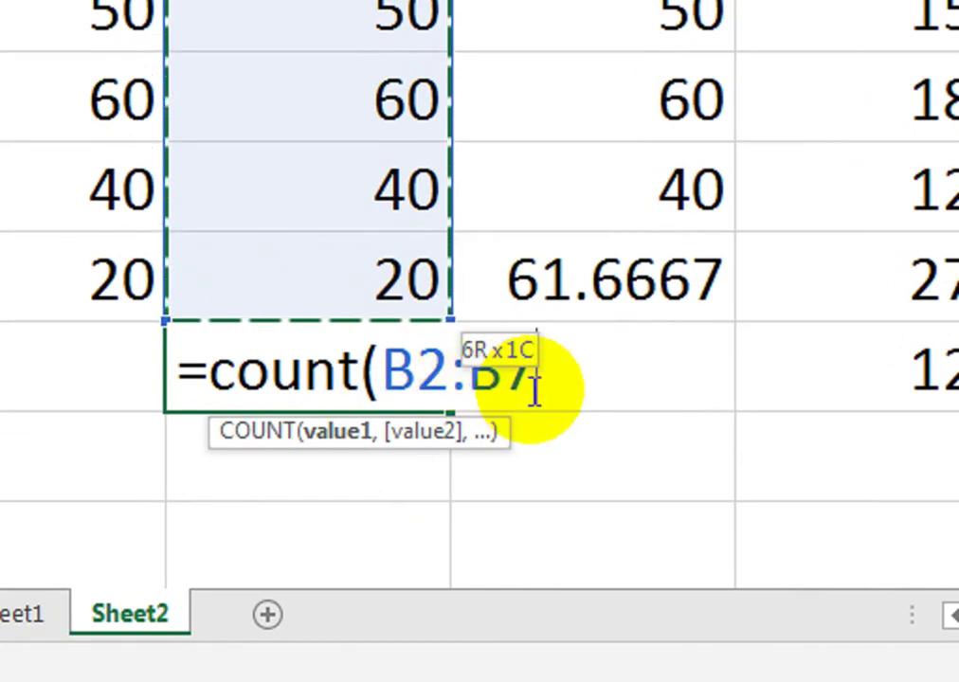
{"action": "left_click_drag", "start_coordinate": [543, 392], "coordinate": [542, 392]}
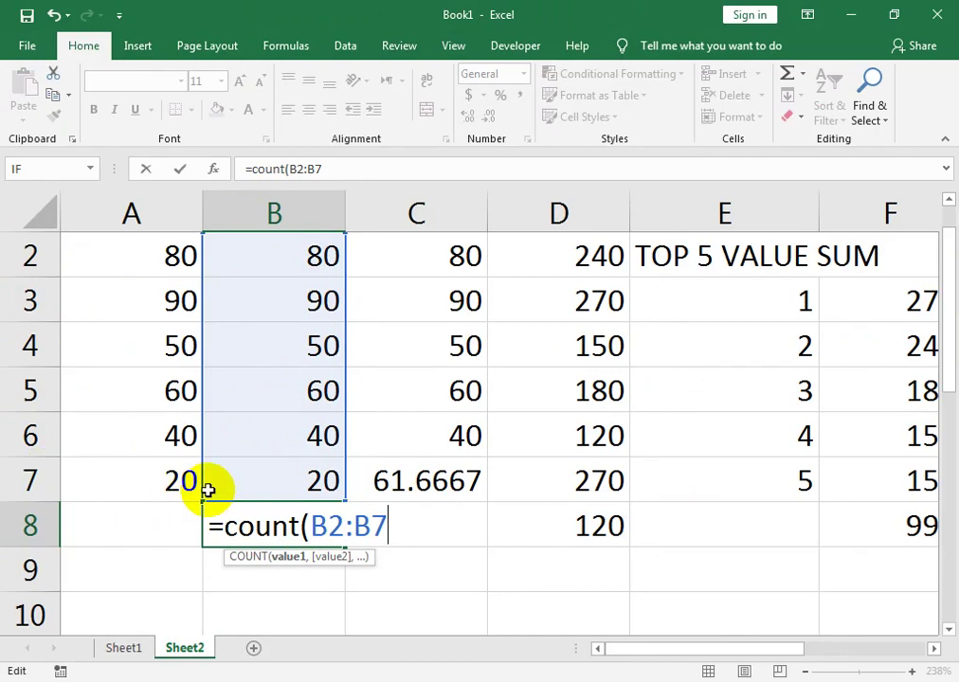
{"action": "type", "text": ")"}
{"action": "key", "text": "Return"}
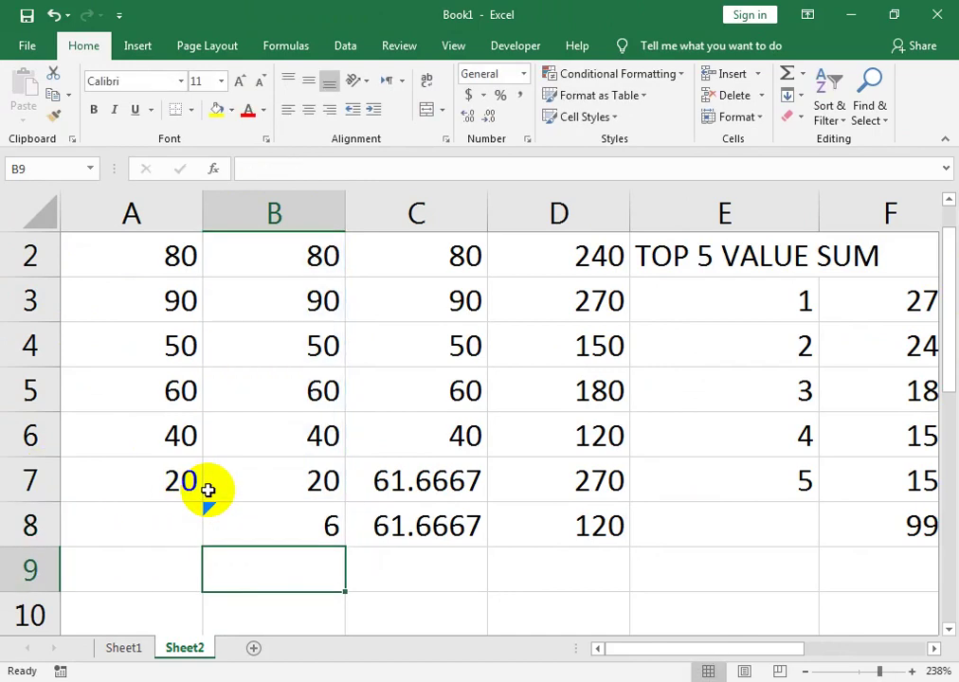
- Replace the number in cell B5 with the text da and select the COUNT result in B8
{"action": "key", "text": "Up"}
{"action": "key", "text": "Up"}
{"action": "key", "text": "Up"}
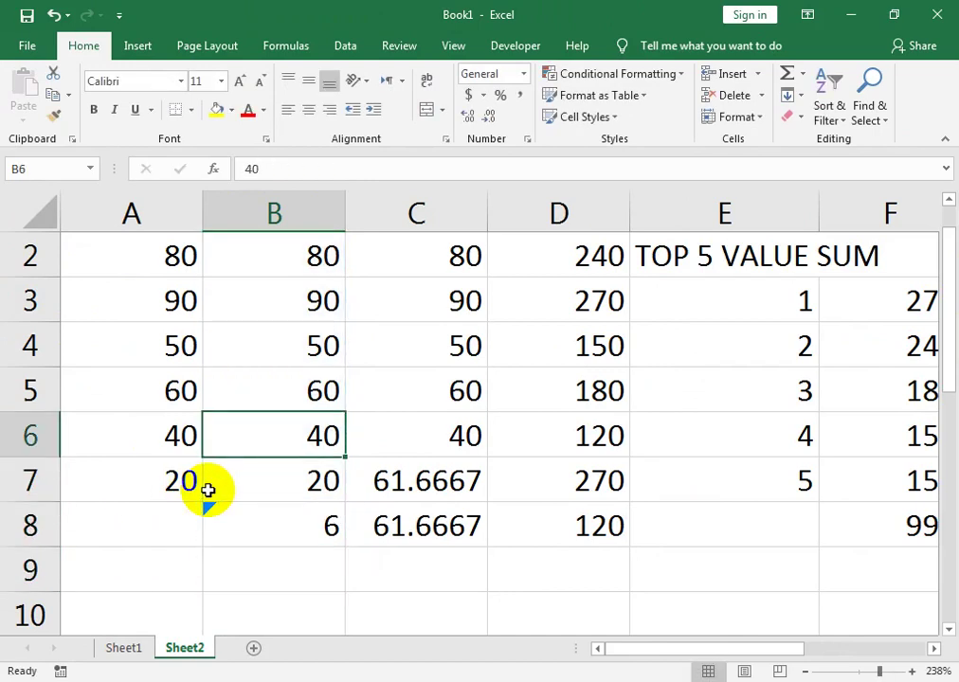
{"action": "key", "text": "Up"}
{"action": "type", "text": "d"}
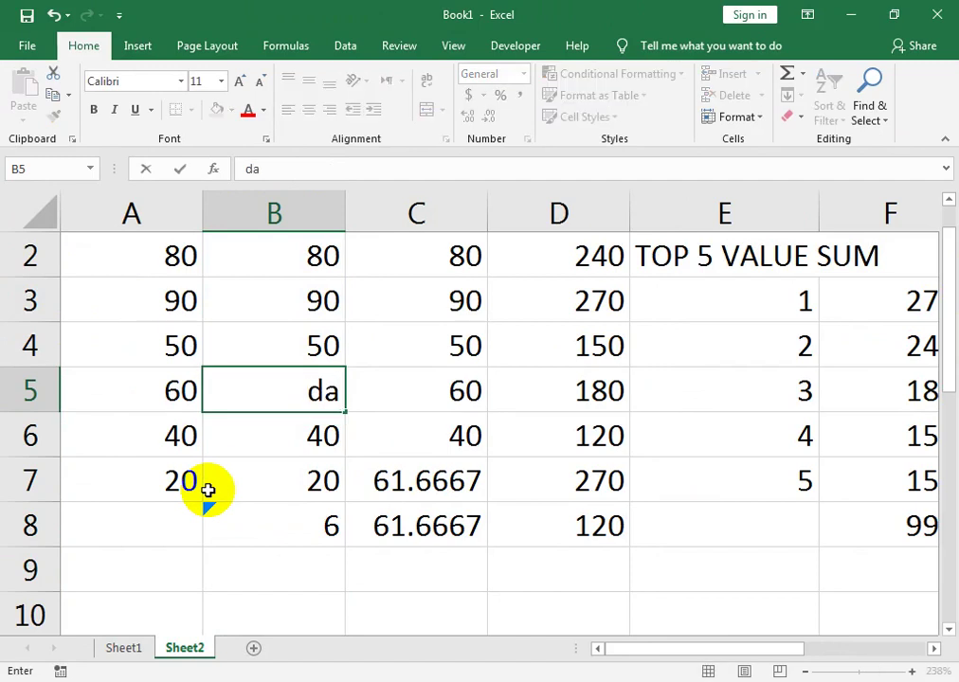
{"action": "key", "text": "Return"}
{"action": "key", "text": "Down"}
{"action": "key", "text": "Down"}
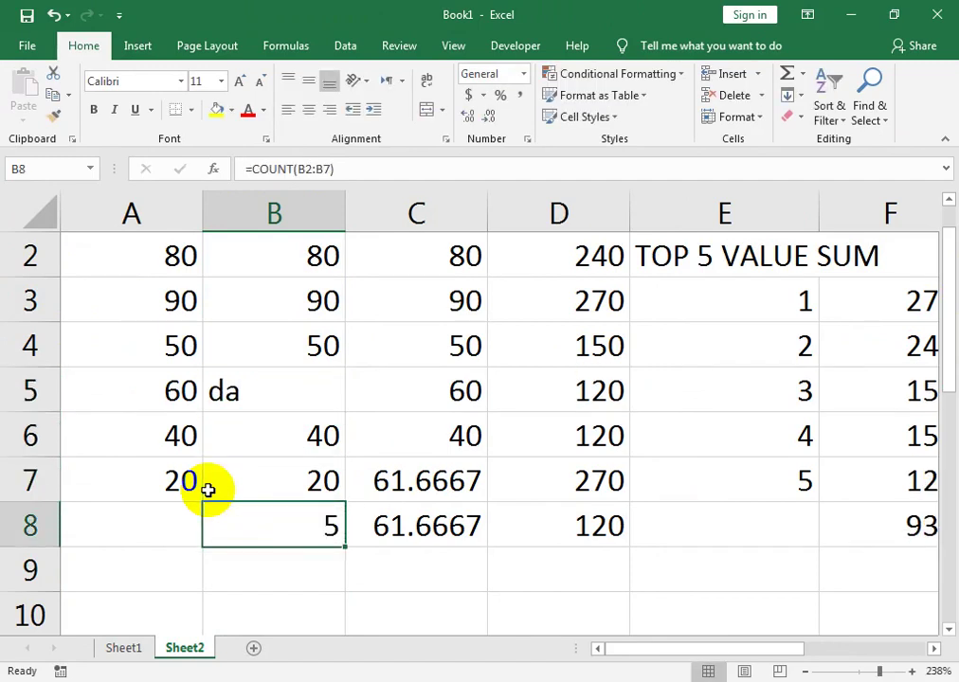
- Enter the formula =COUNTA(B1:B7) in cell B9
{"action": "key", "text": "Down"}
{"action": "type", "text": "=count"}
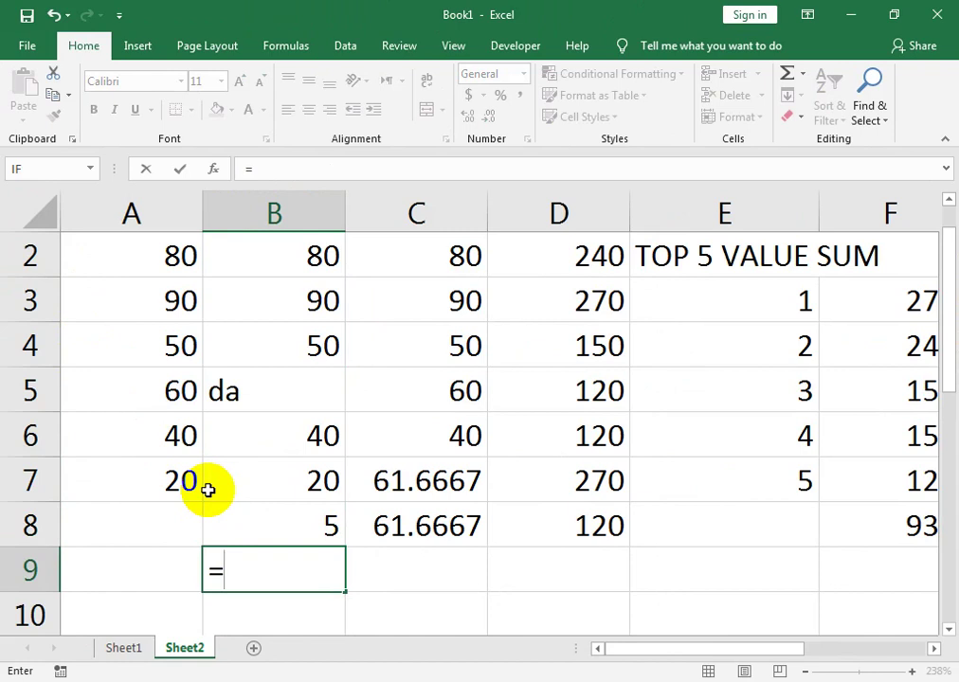
{"action": "key", "text": "Down"}
{"action": "key", "text": "Tab"}
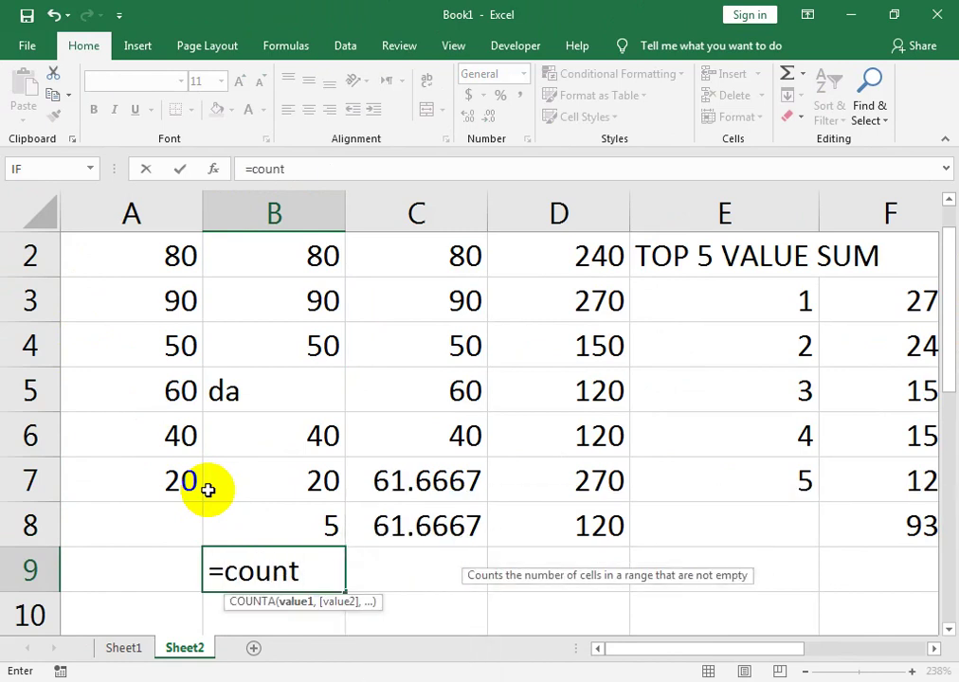
{"action": "key", "text": "Up"}
{"action": "key", "text": "Up"}
{"action": "key", "text": "shift+Up"}
{"action": "key", "text": "shift+Up"}
{"action": "key", "text": "shift+Up"}
{"action": "key", "text": "shift+Up"}
{"action": "key", "text": "shift+Up"}
{"action": "key", "text": "shift+Up"}
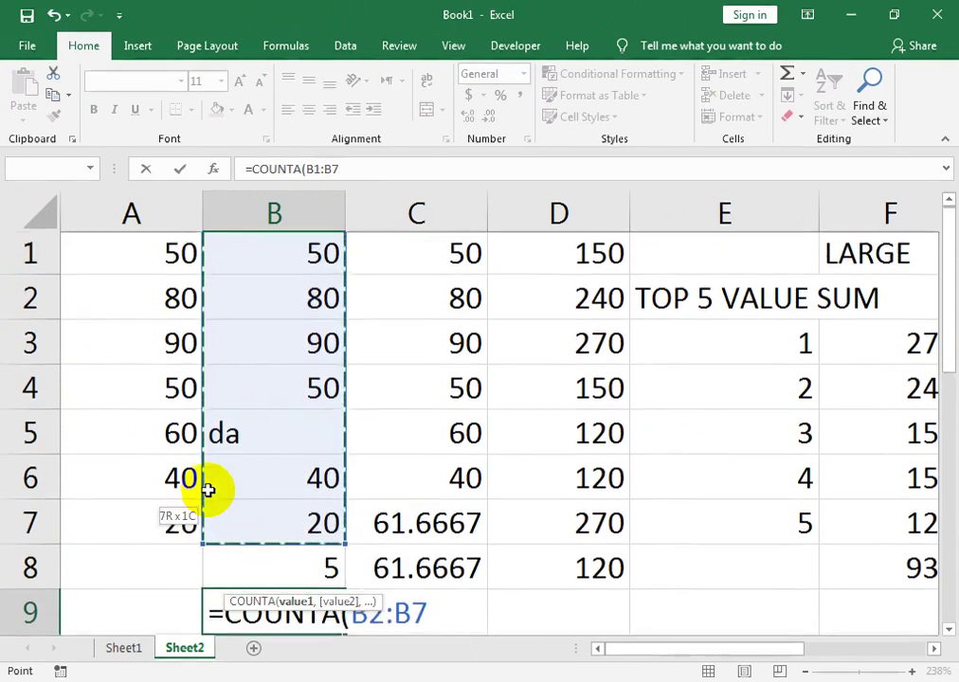
{"action": "type", "text": ")"}
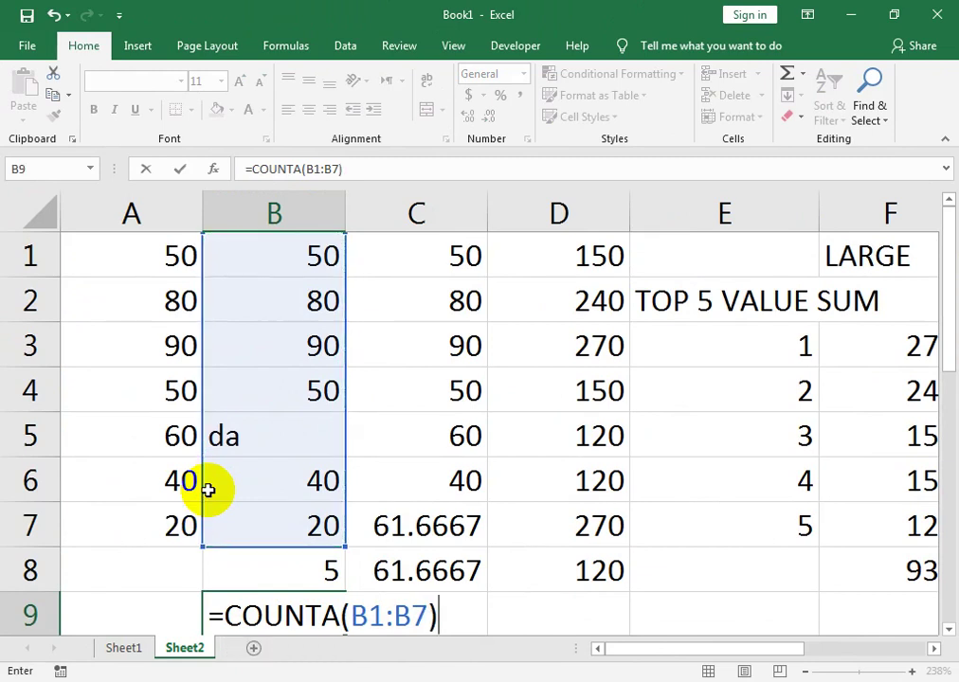
{"action": "key", "text": "Return"}
- Change the range of the COUNT formula in cell B8 to B1:B7
{"action": "key", "text": "Up"}
{"action": "key", "text": "Up"}
{"action": "key", "text": "Up"}
{"action": "key", "text": "Down"}
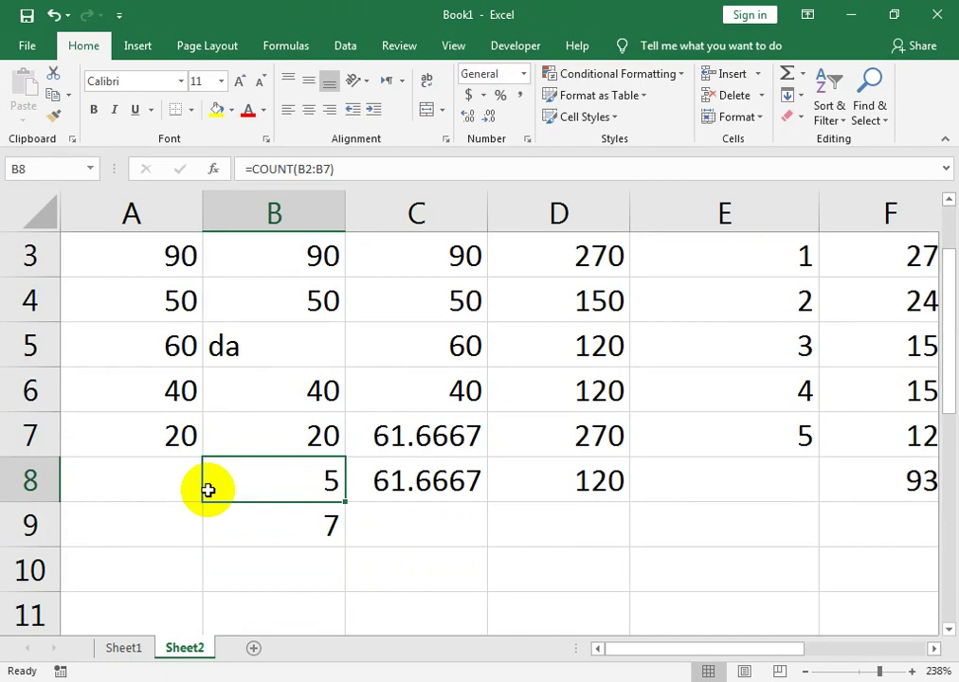
{"action": "double_click", "coordinate": [209, 490]}
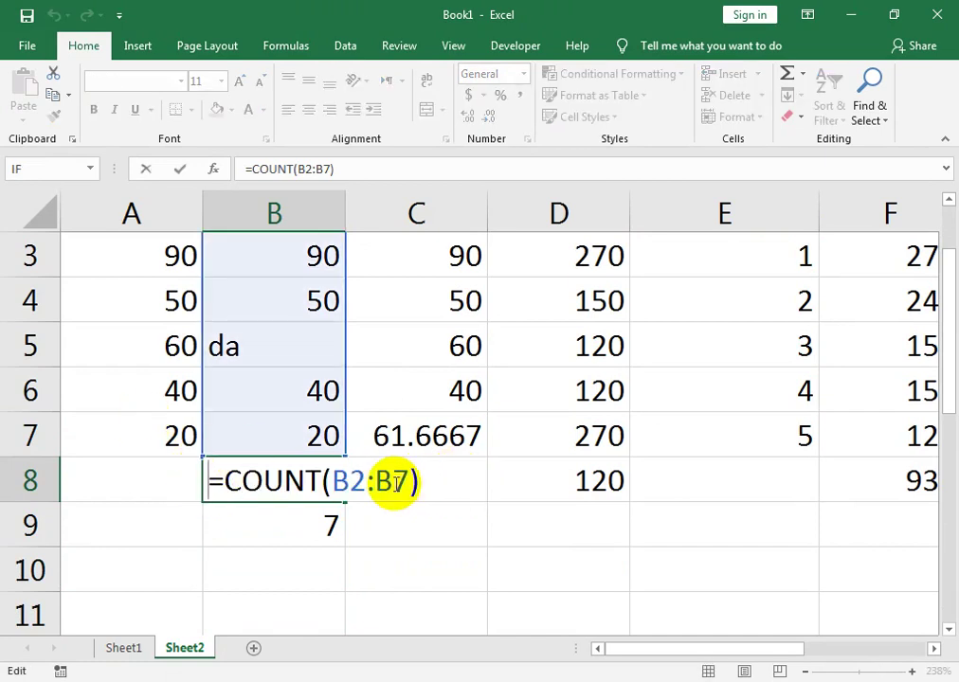
{"action": "left_click_drag", "start_coordinate": [414, 483], "coordinate": [332, 483]}
{"action": "left_click", "coordinate": [316, 424]}
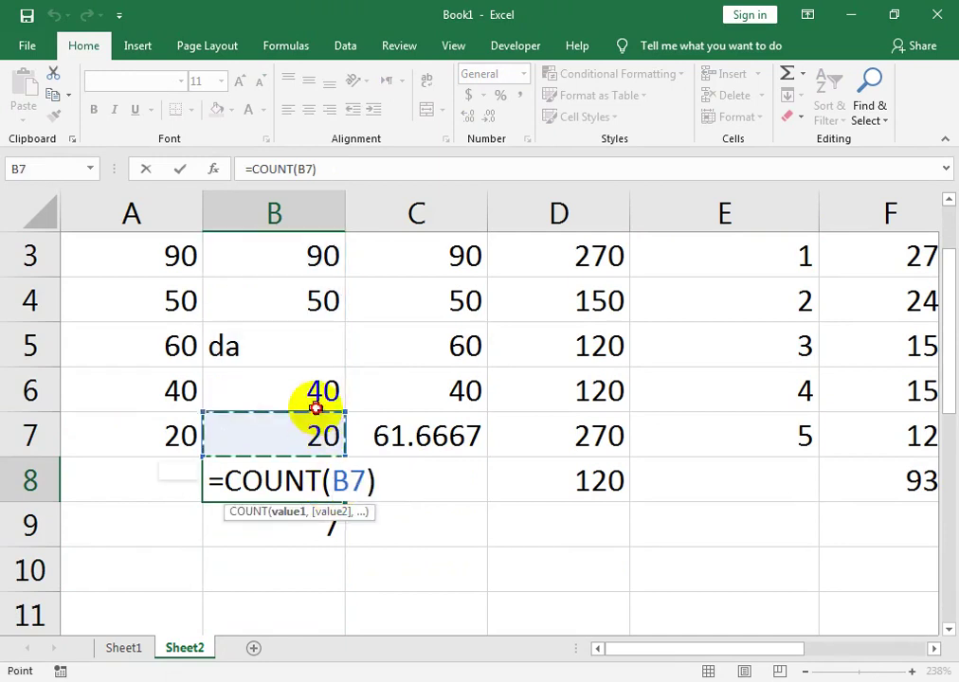
{"action": "left_click_drag", "start_coordinate": [316, 407], "coordinate": [293, 124]}
{"action": "key", "text": "Return"}
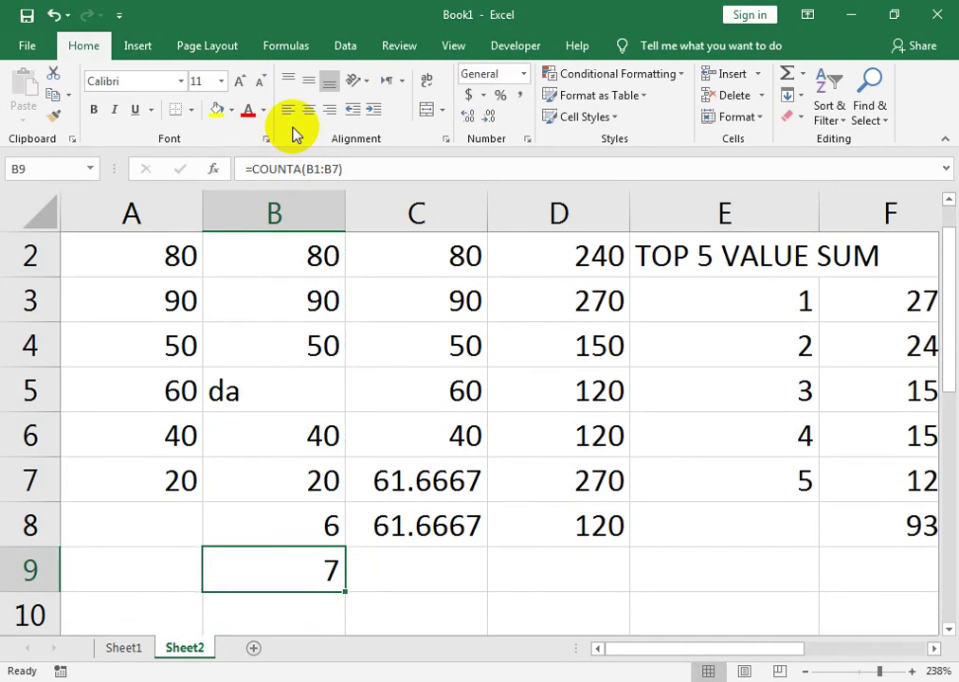
- Review the ranges used by the COUNT formula in B8 and the COUNTA formula in B9
{"action": "key", "text": "Up"}
{"action": "key", "text": "F2"}
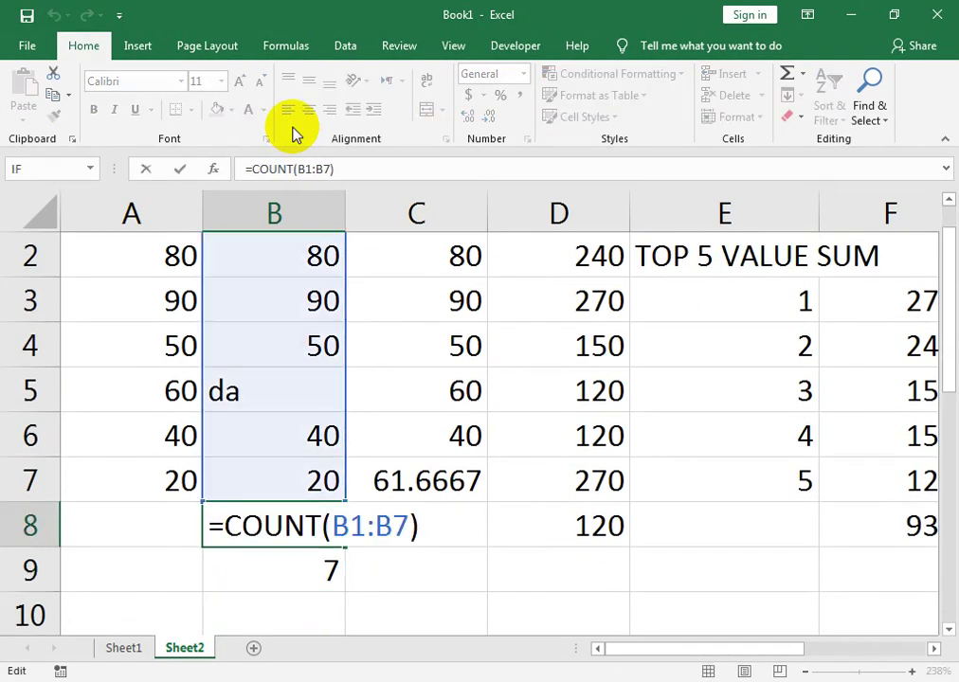
{"action": "key", "text": "Return"}
{"action": "key", "text": "F2"}
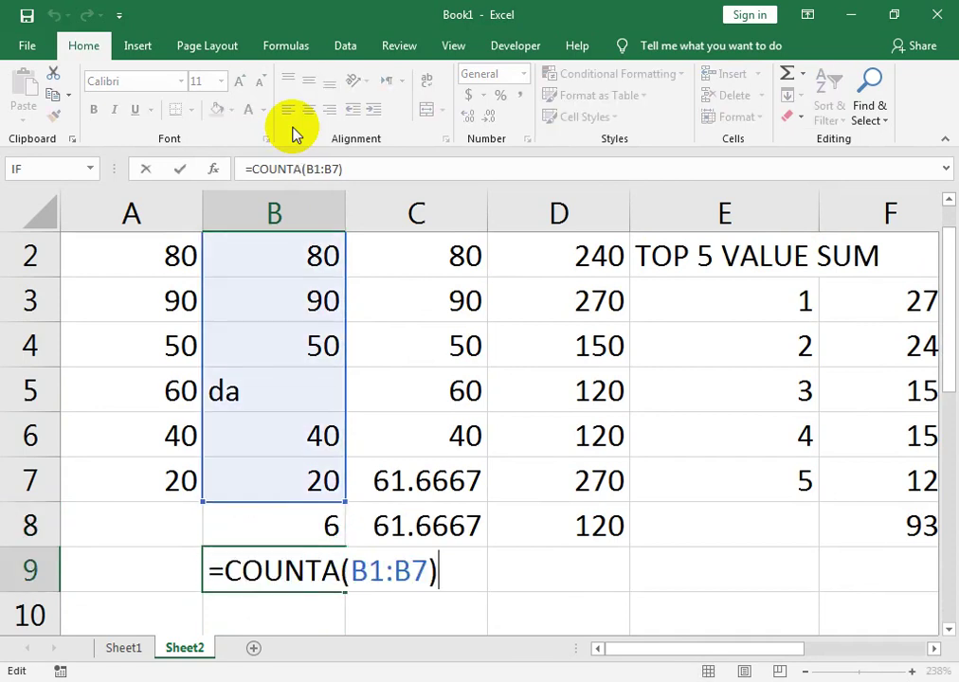
{"action": "key", "text": "Return"}
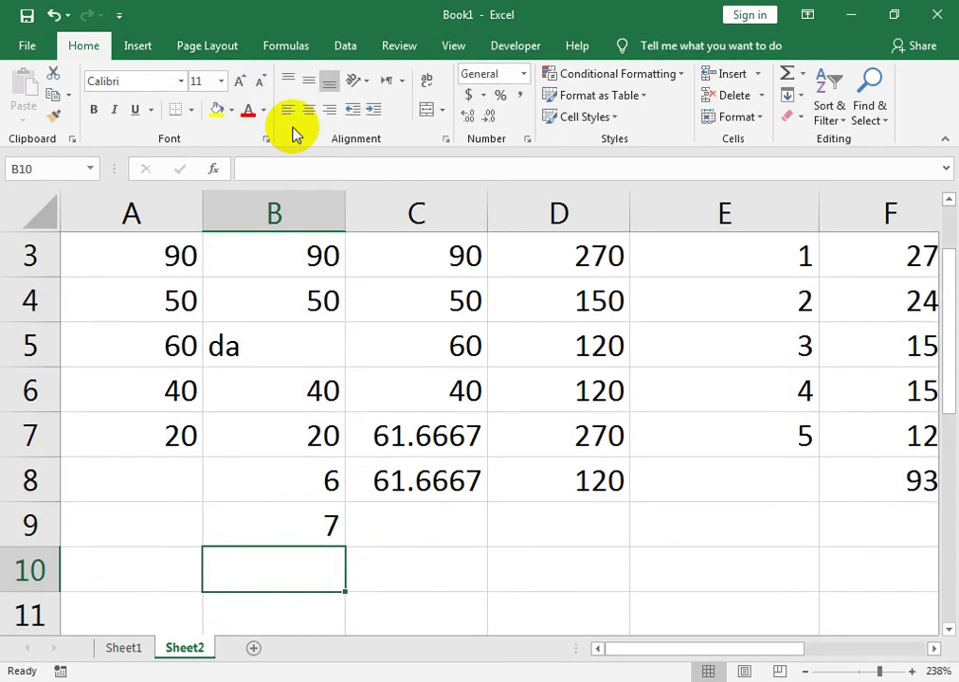
- Enter the formula =COUNTA(B1:B7)-COUNT(B1:B7) in cell B10 to count only the text entries
{"action": "type", "text": "=c"}
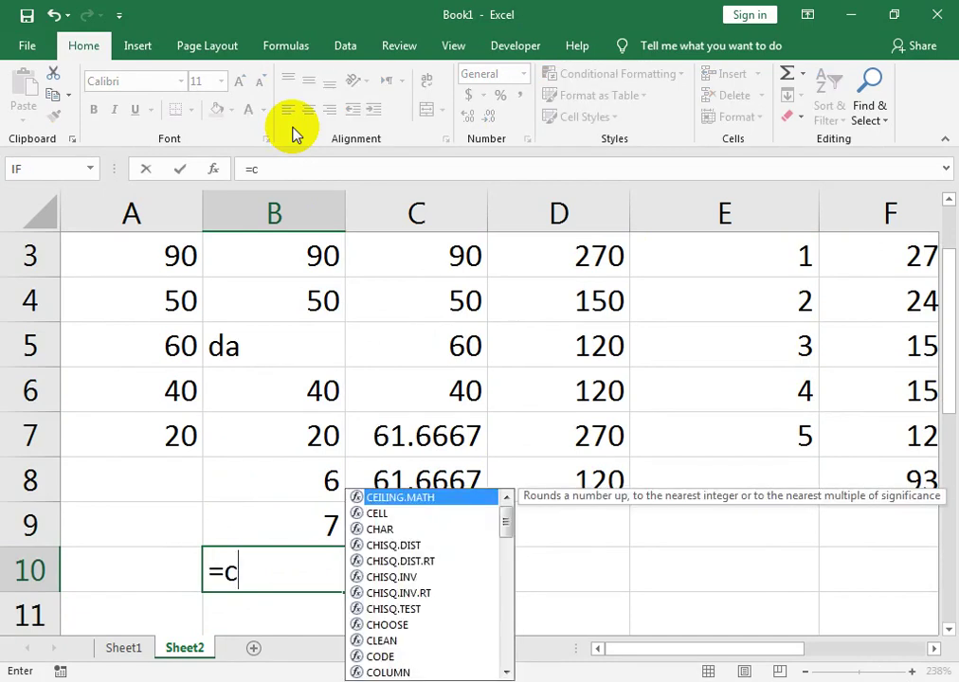
{"action": "type", "text": "oun"}
{"action": "key", "text": "Down"}
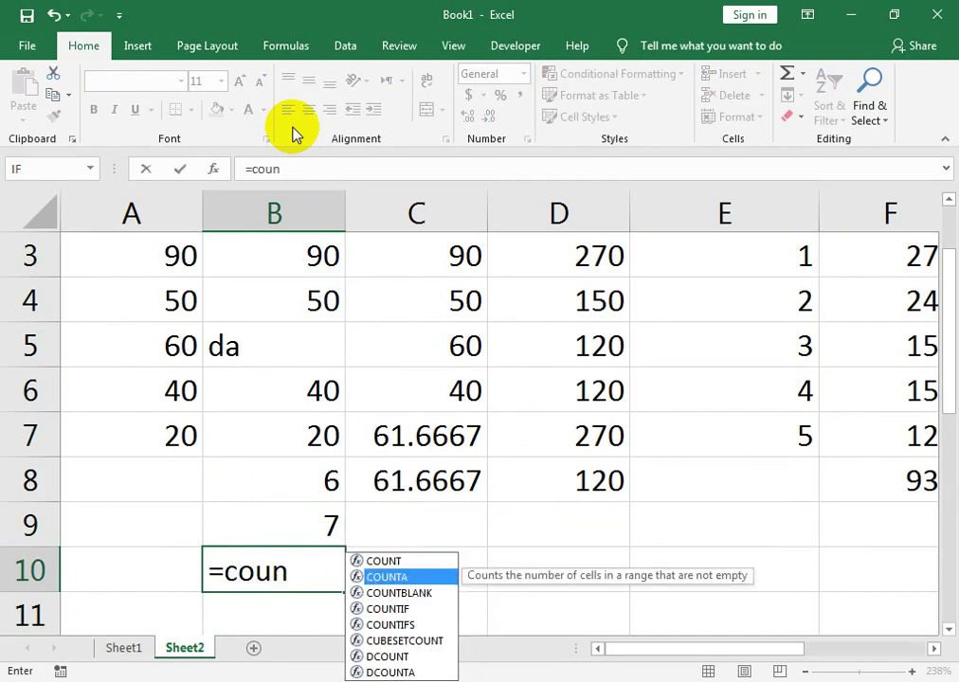
{"action": "key", "text": "Tab"}
{"action": "key", "text": "Up"}
{"action": "key", "text": "Up"}
{"action": "key", "text": "Up"}
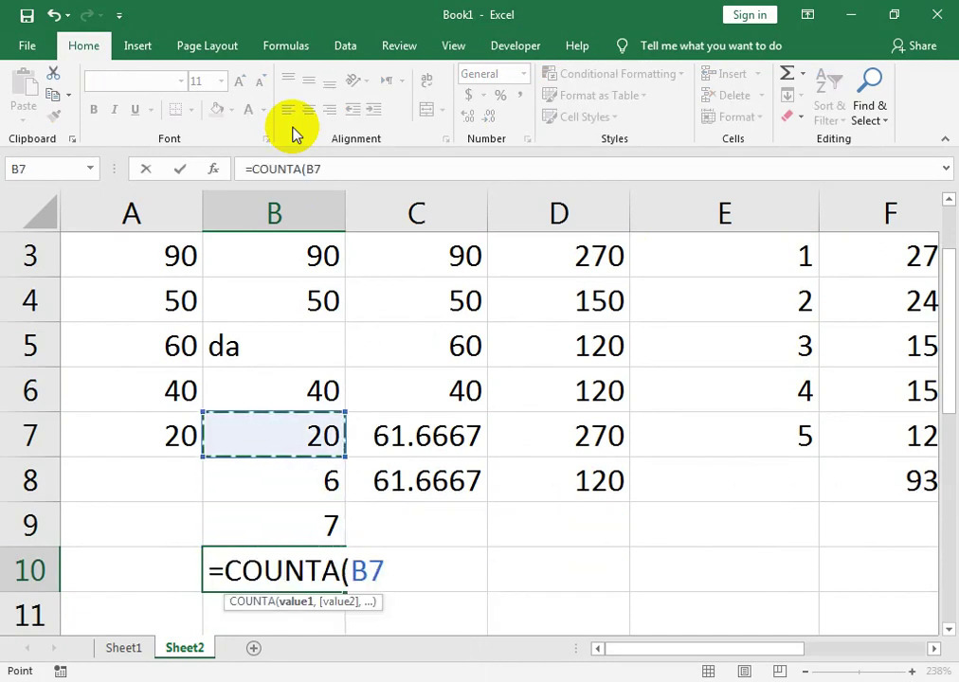
{"action": "key", "text": "shift+Up"}
{"action": "key", "text": "shift+Up"}
{"action": "key", "text": "shift+Up"}
{"action": "key", "text": "shift+Up"}
{"action": "key", "text": "shift+Up"}
{"action": "key", "text": "shift+Up"}
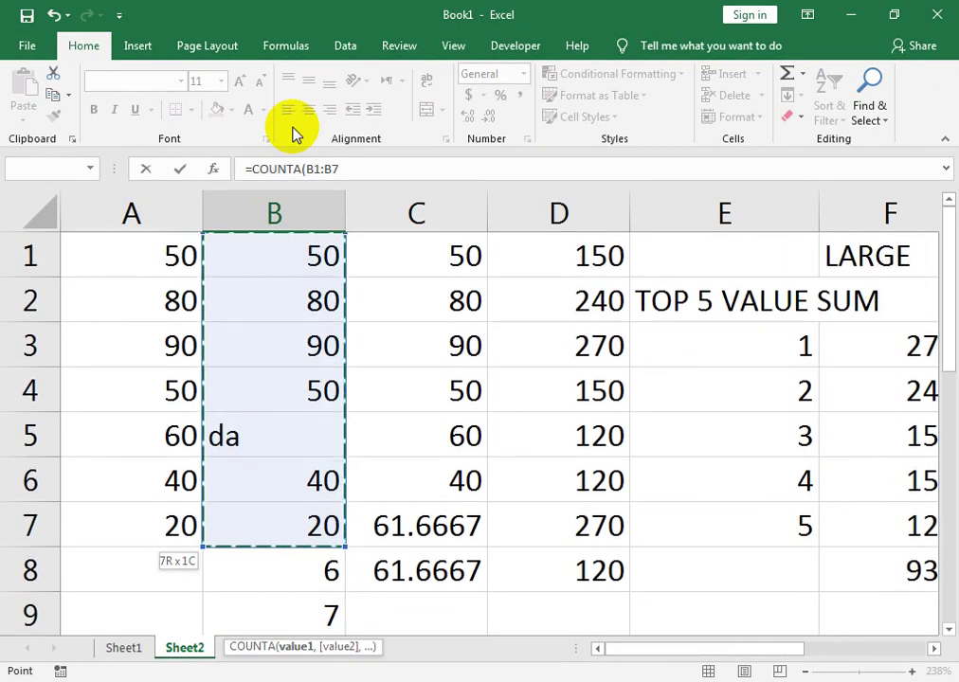
{"action": "type", "text": ")-count"}
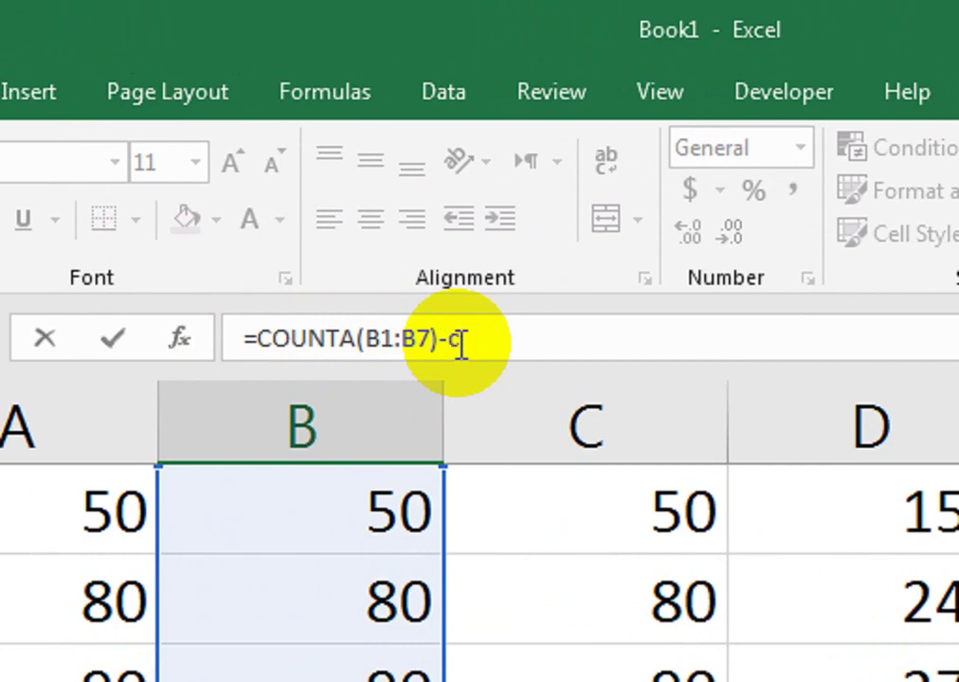
{"action": "key", "text": "Tab"}
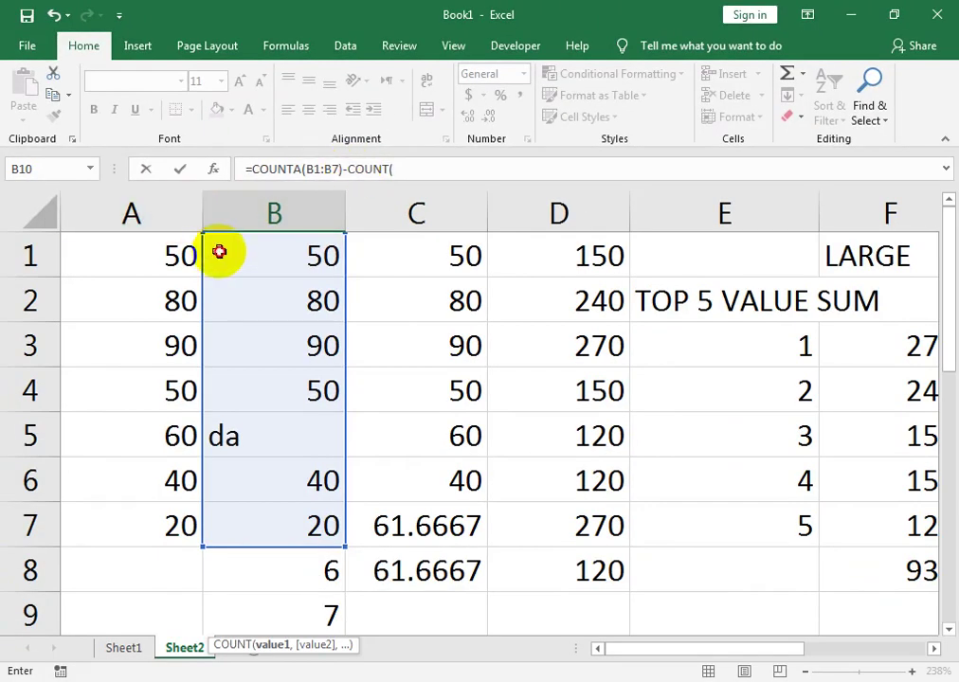
{"action": "left_click_drag", "start_coordinate": [189, 498], "coordinate": [246, 681]}
{"action": "left_click_drag", "start_coordinate": [247, 494], "coordinate": [251, 522]}
{"action": "type", "text": ")"}
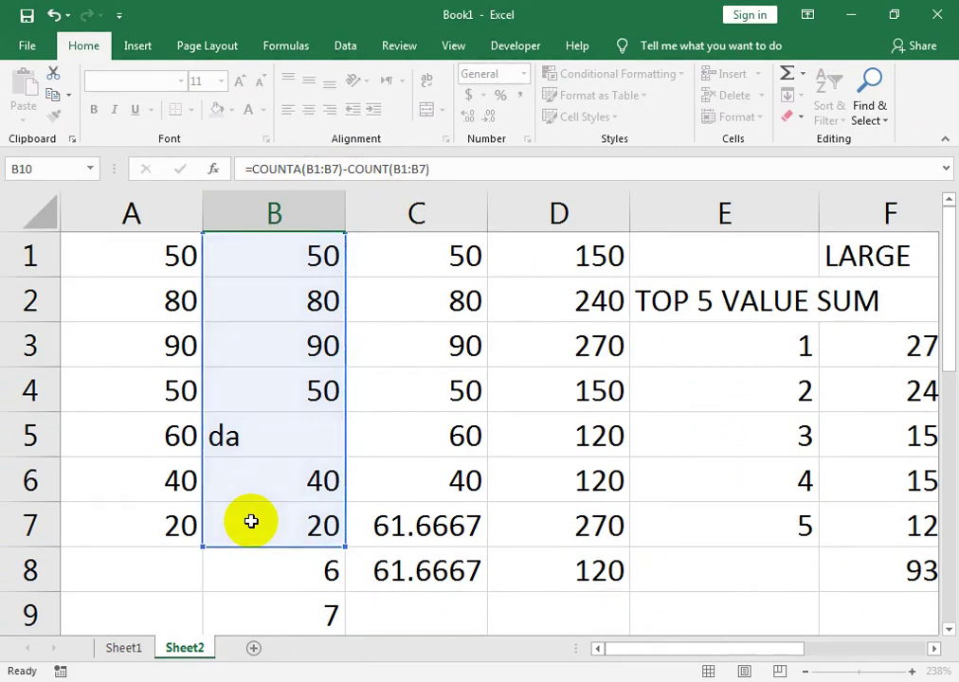
{"action": "key", "text": "Return"}
- Select cell B10 and look through the quick functions offered by AutoSum without inserting one
{"action": "left_click", "coordinate": [250, 522]}
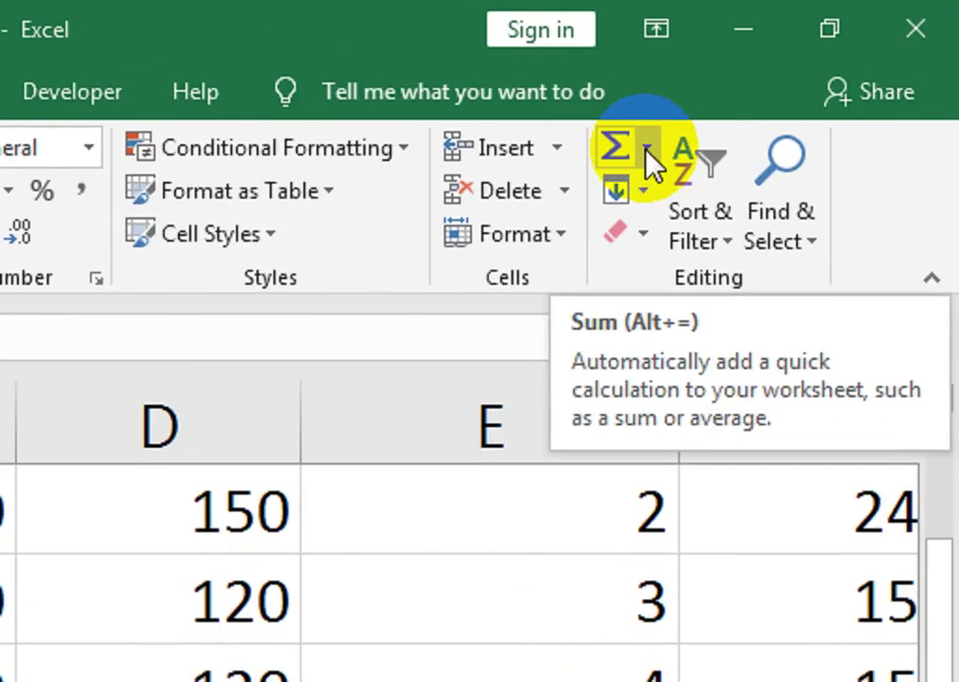
{"action": "left_click", "coordinate": [647, 157]}
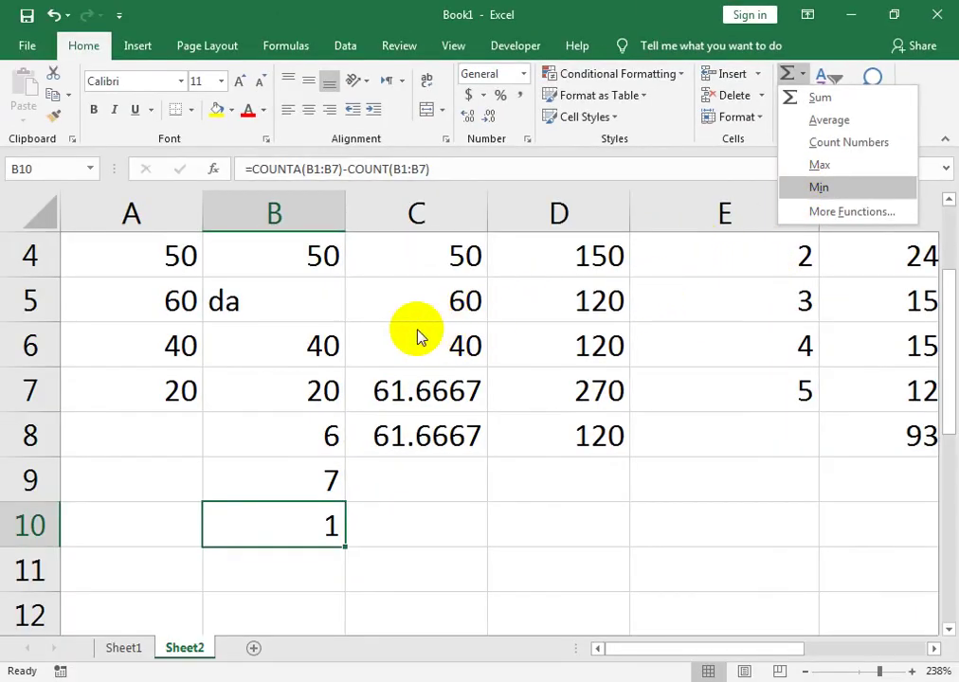
{"action": "left_click", "coordinate": [440, 322]}
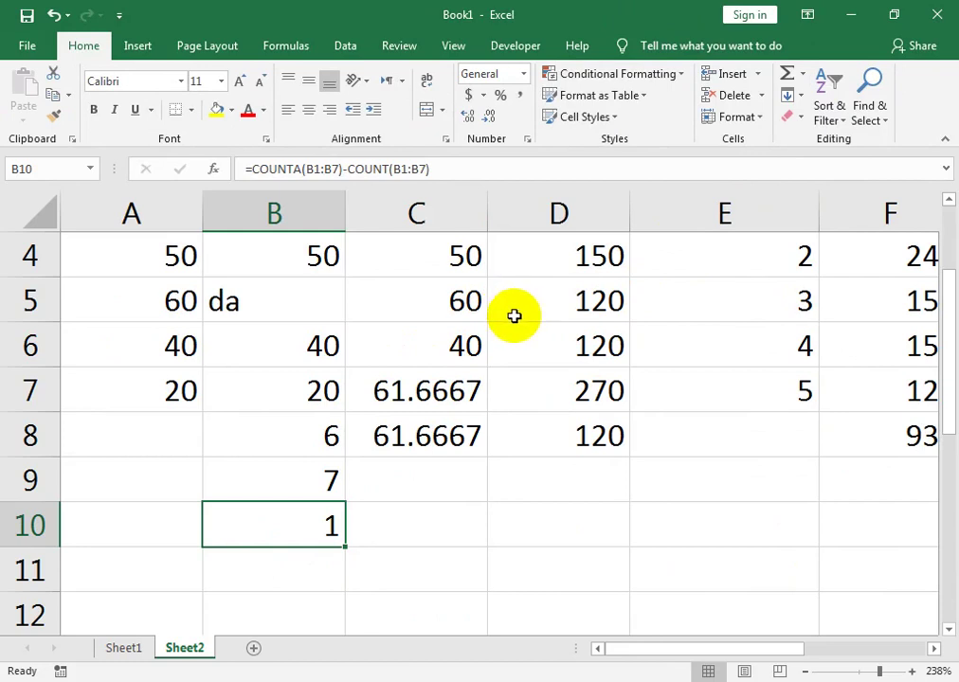